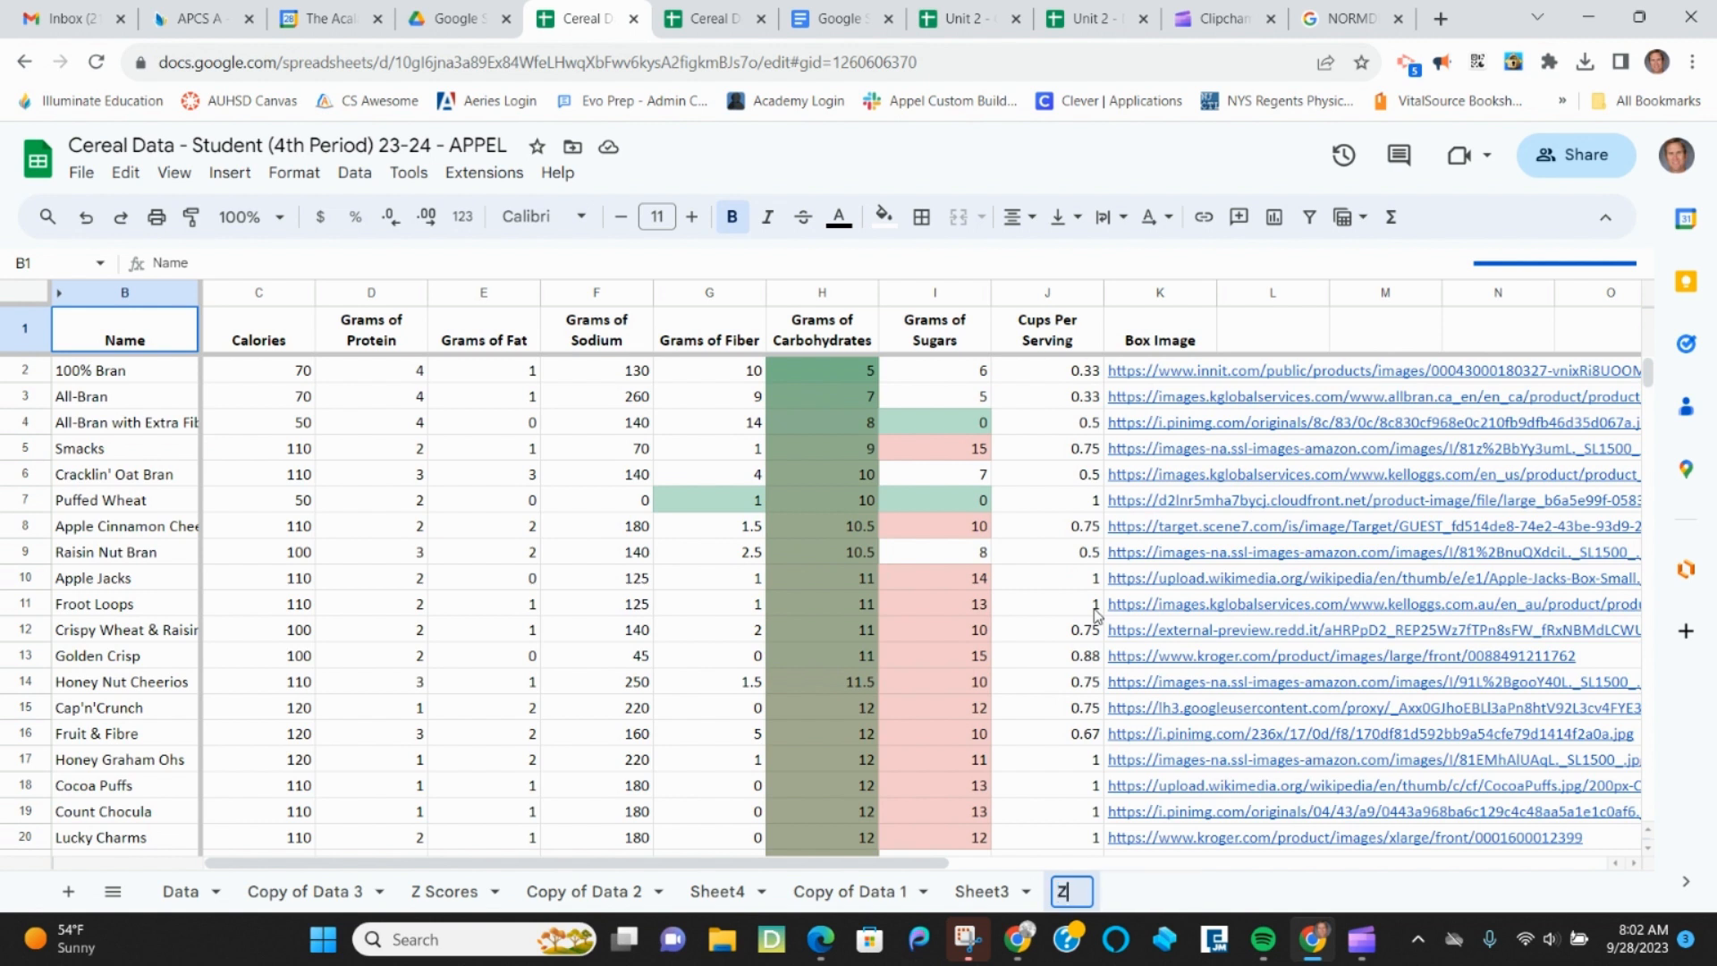
Rename the current sheet as Z Score Probability
{"action": "type", "text": "Score Pro"}
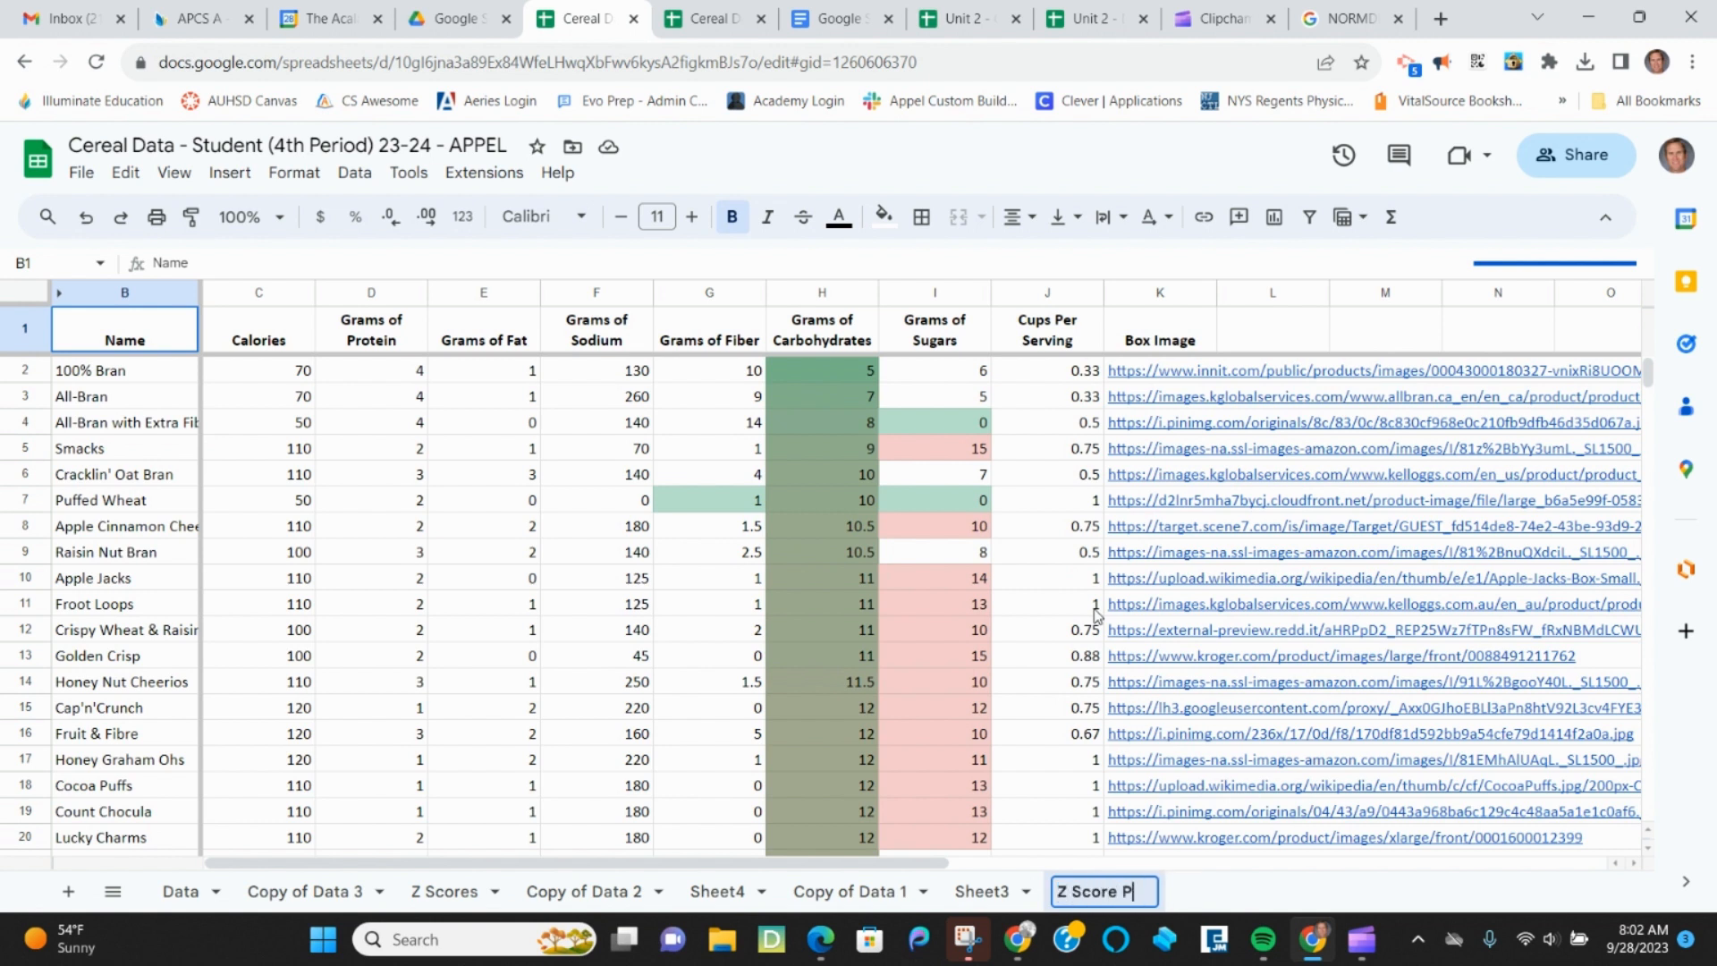
{"action": "type", "text": "bability"}
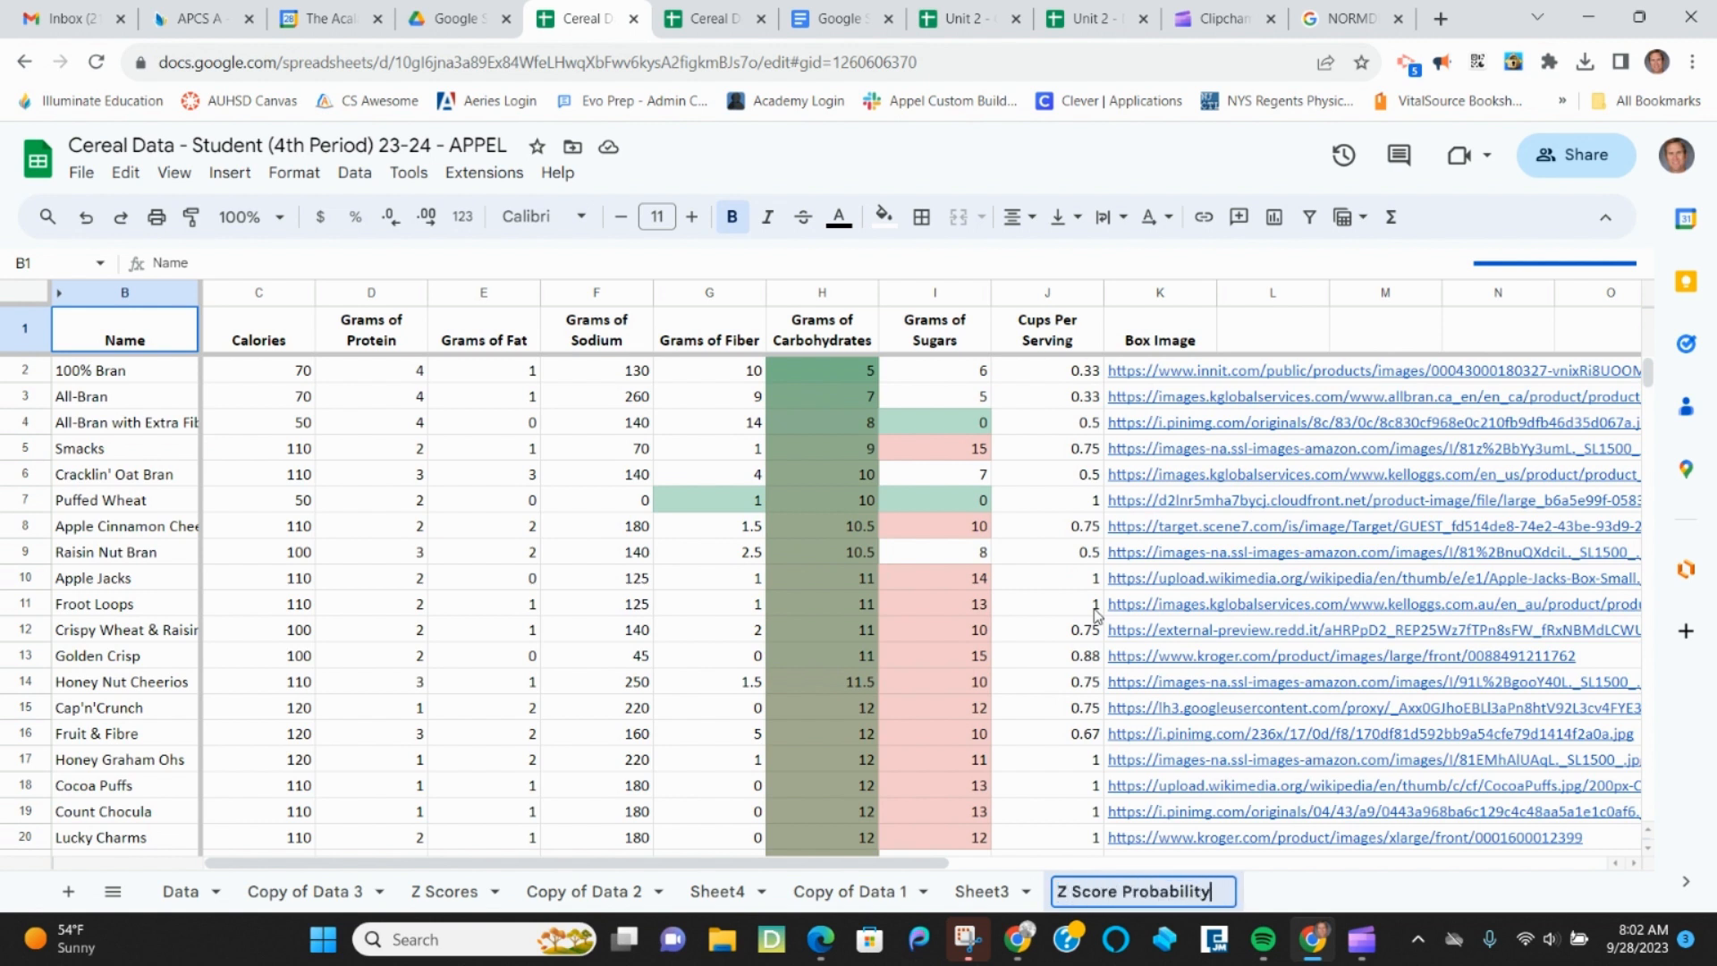
{"action": "key", "text": "Return"}
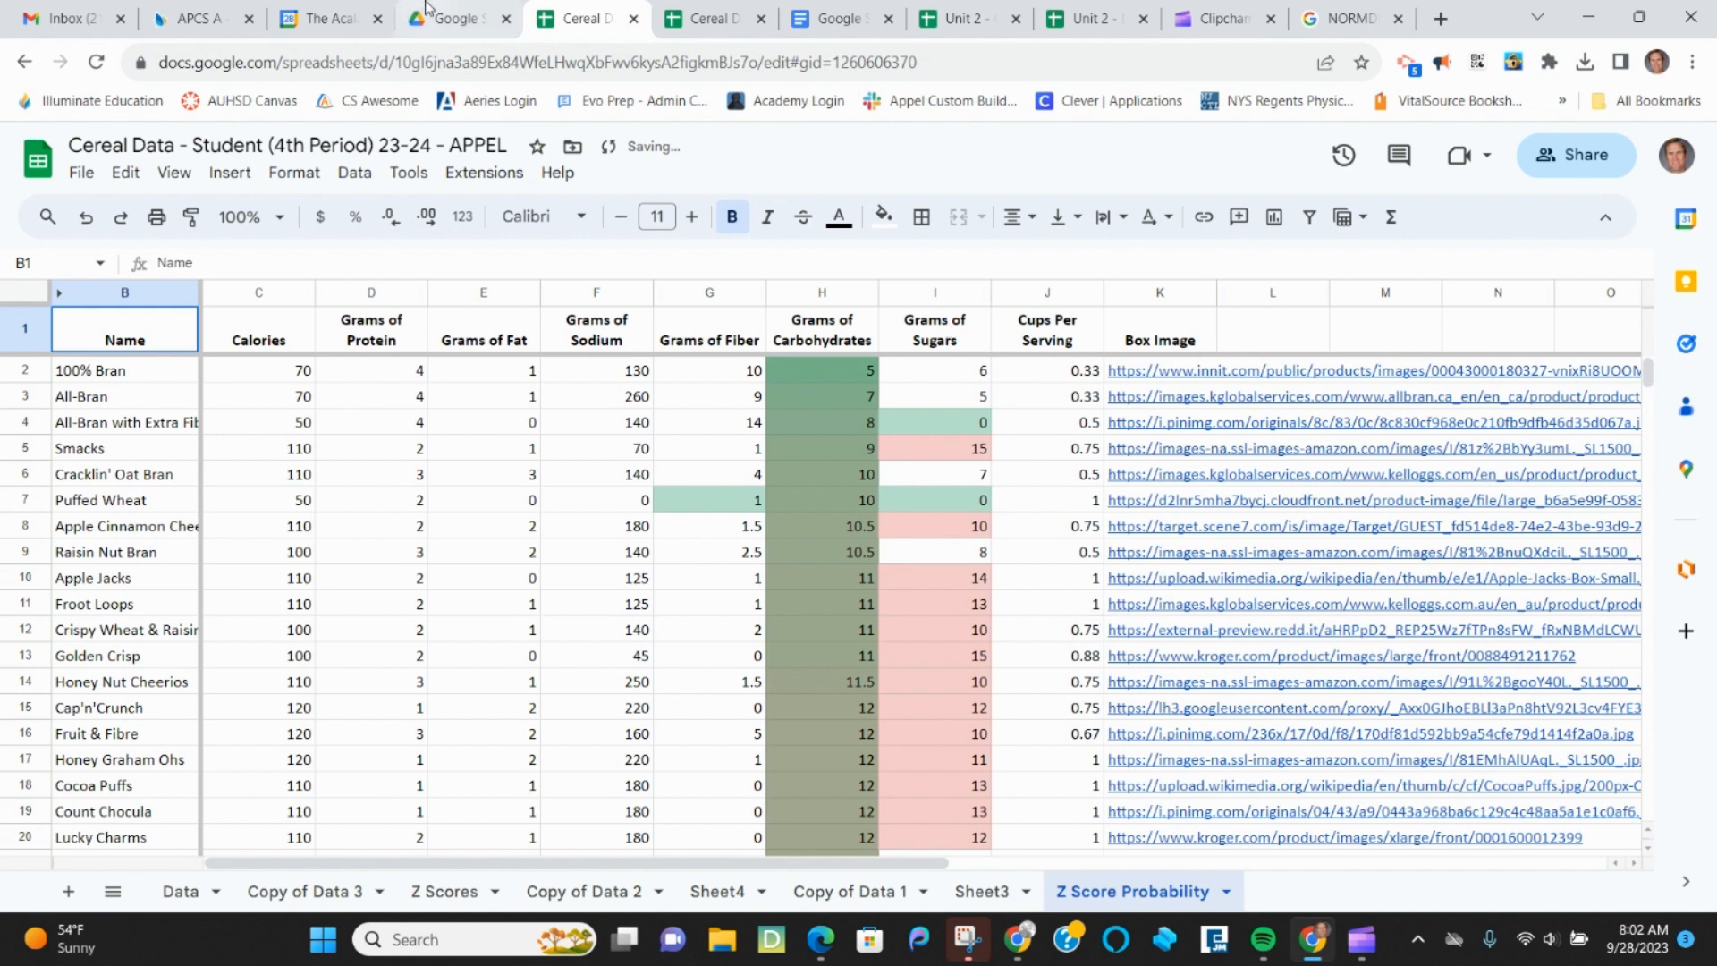
Clear the contents of columns D through K, keeping only the Name and Calories data
{"action": "left_click", "coordinate": [366, 293]}
{"action": "left_click_drag", "start_coordinate": [466, 283], "coordinate": [1133, 276]}
{"action": "key", "text": "Delete"}
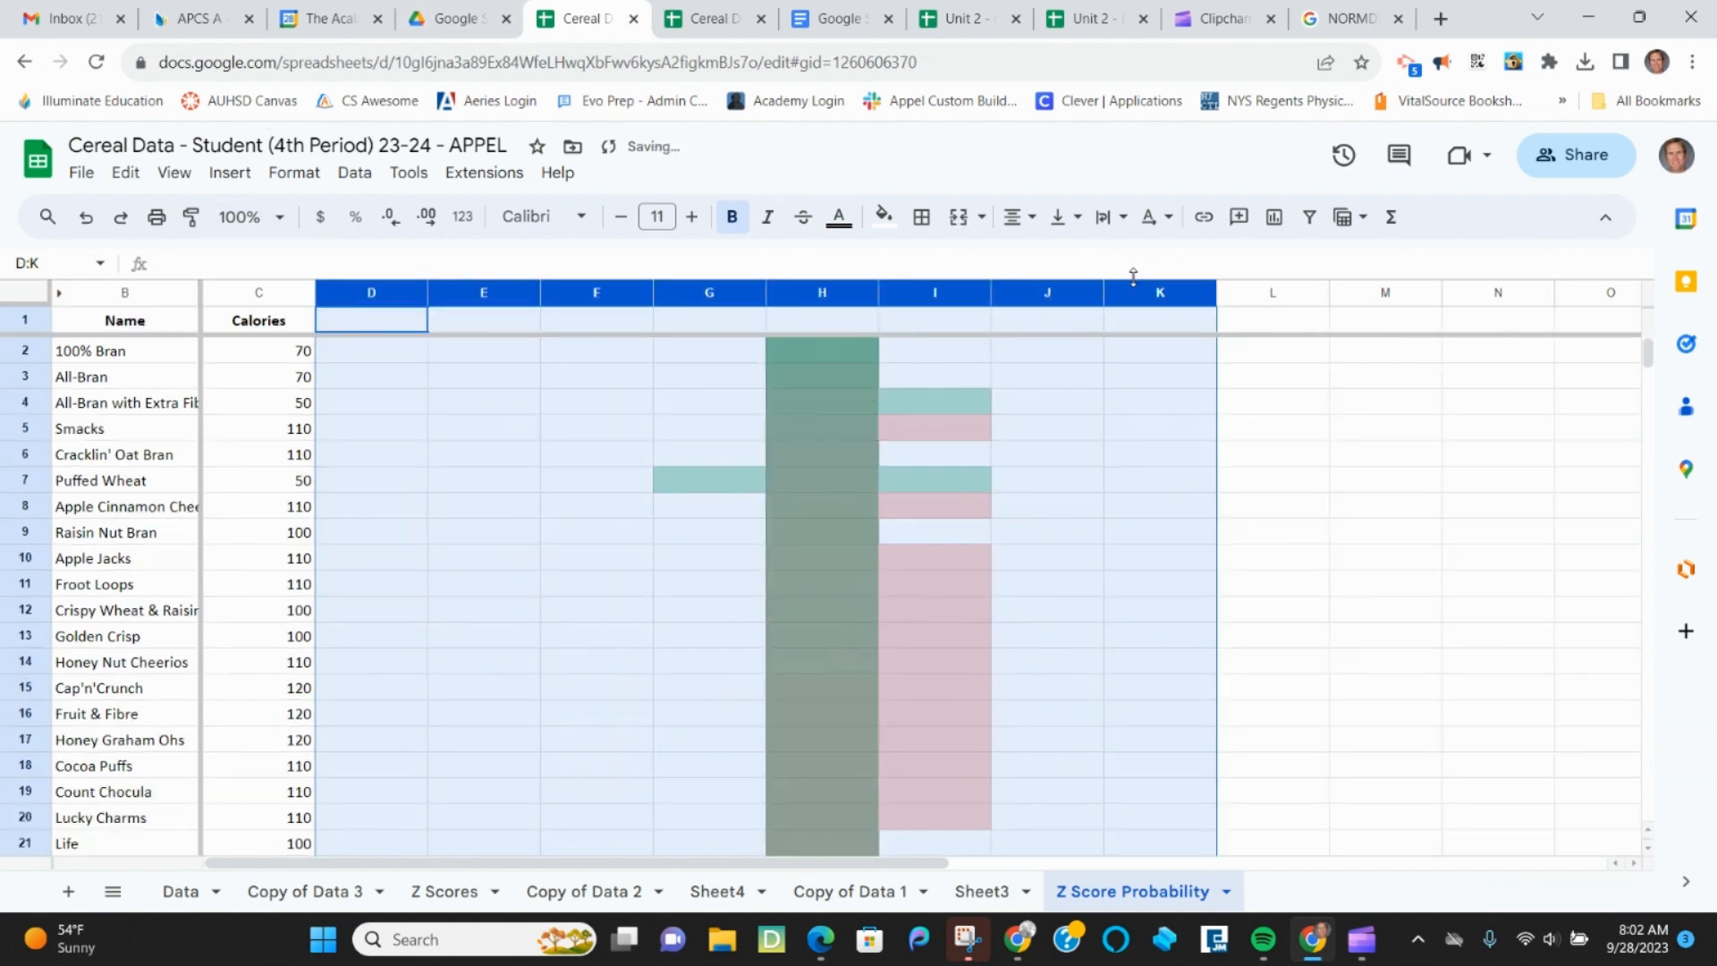
Enter the header Z Score in cell D1
{"action": "left_click", "coordinate": [366, 322]}
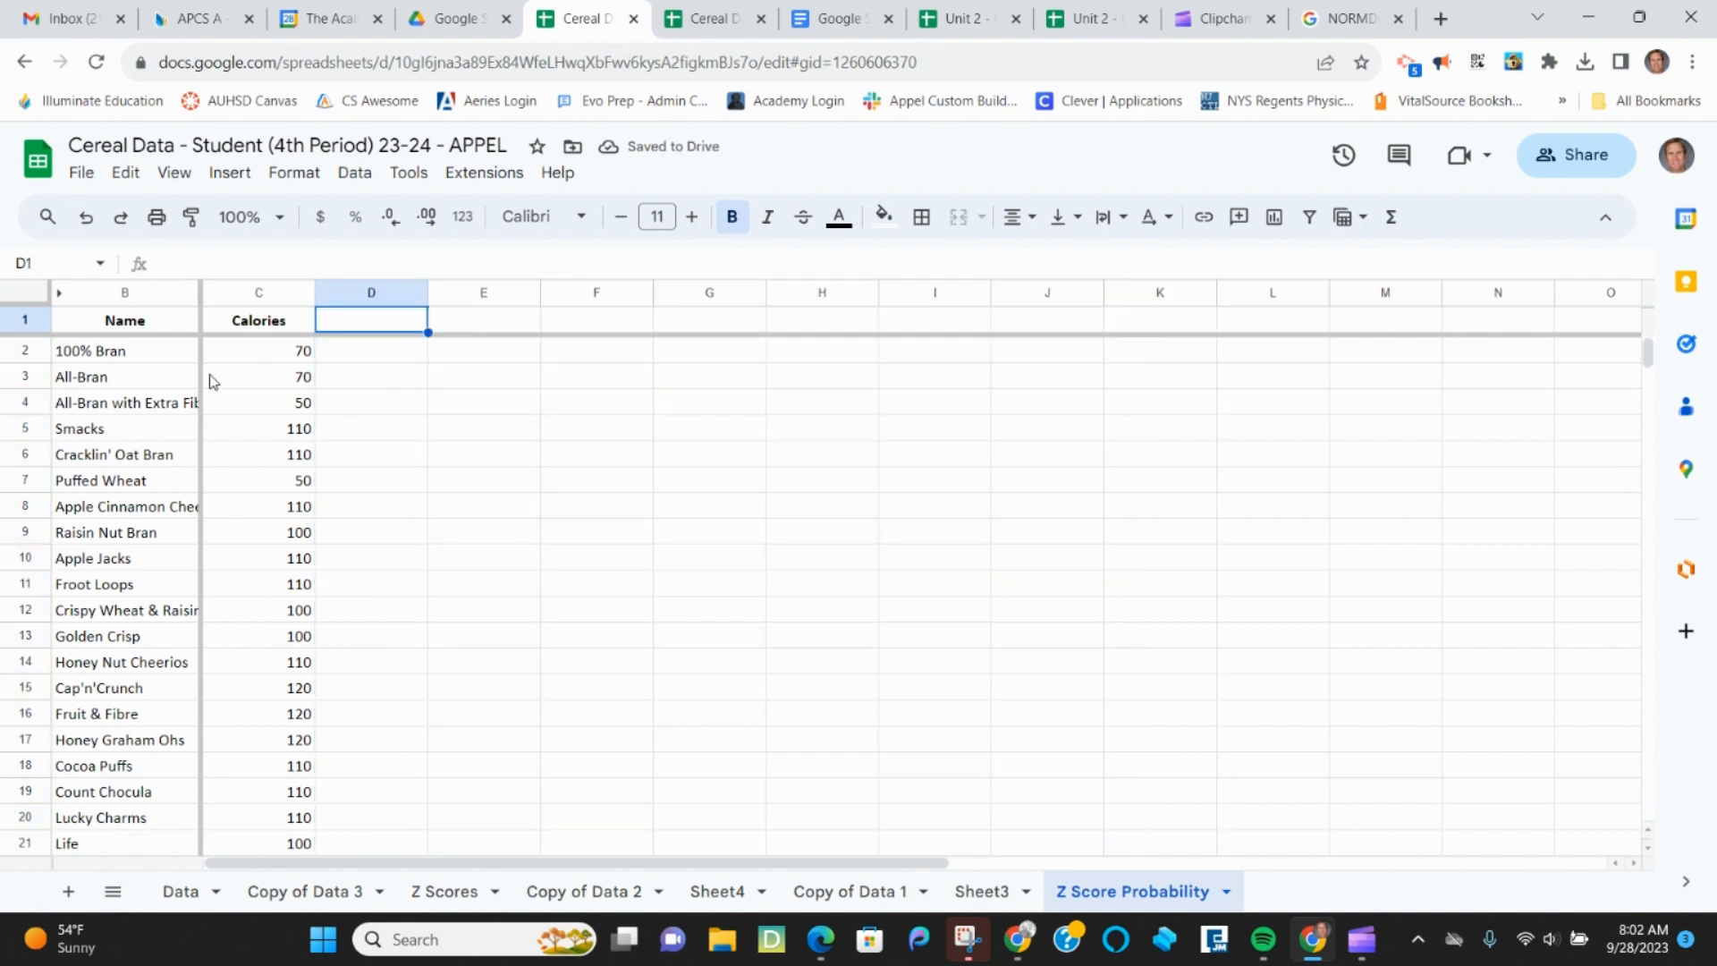
{"action": "type", "text": "Z Score"}
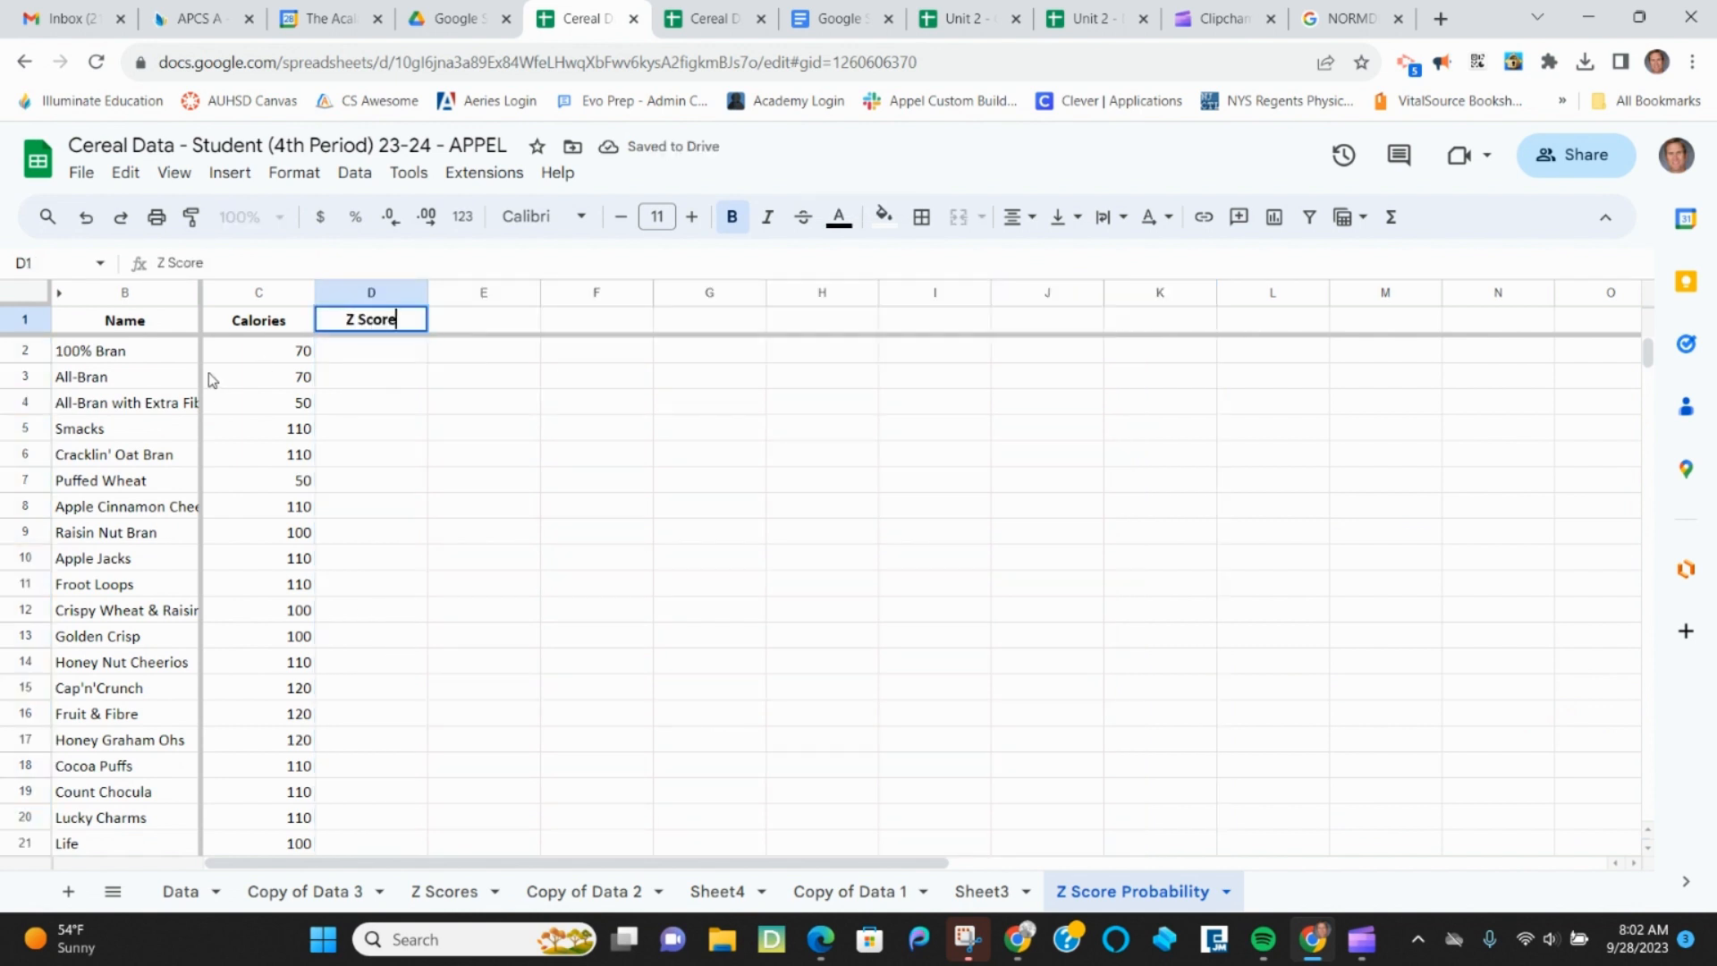
{"action": "key", "text": "Return"}
Write the formula =(C2-average(C2:C68)/stdev(C2:C68) in cell D2 for the first cereal's calories
{"action": "type", "text": "="}
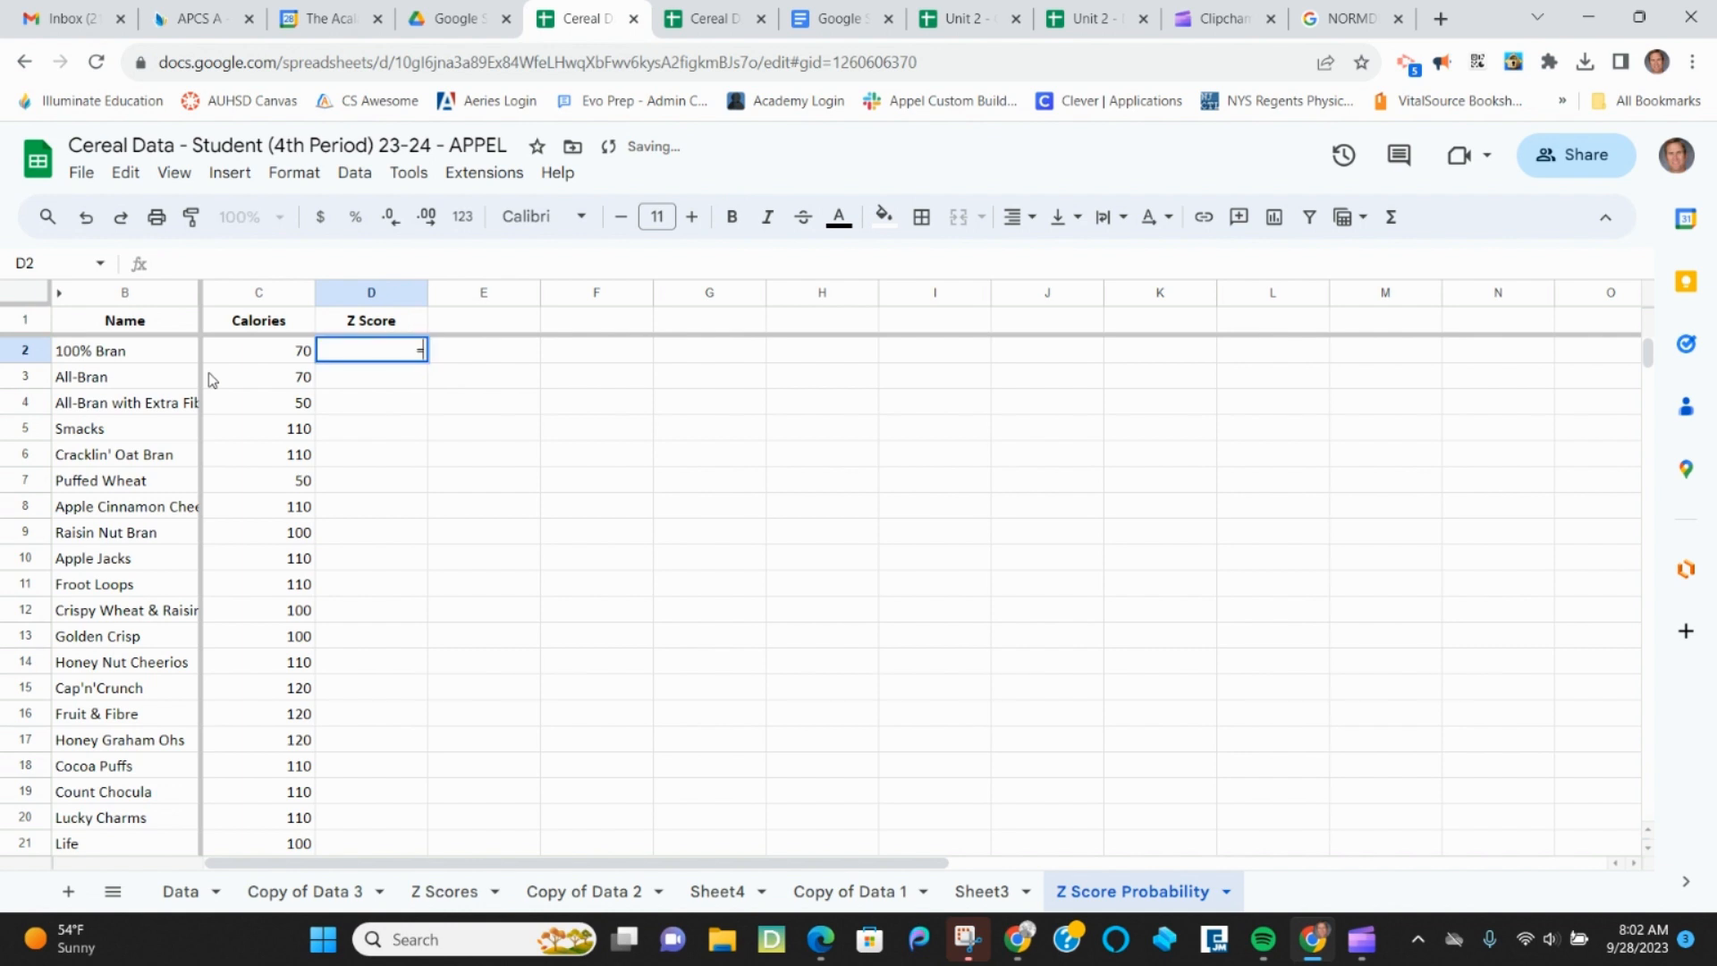
{"action": "type", "text": "()"}
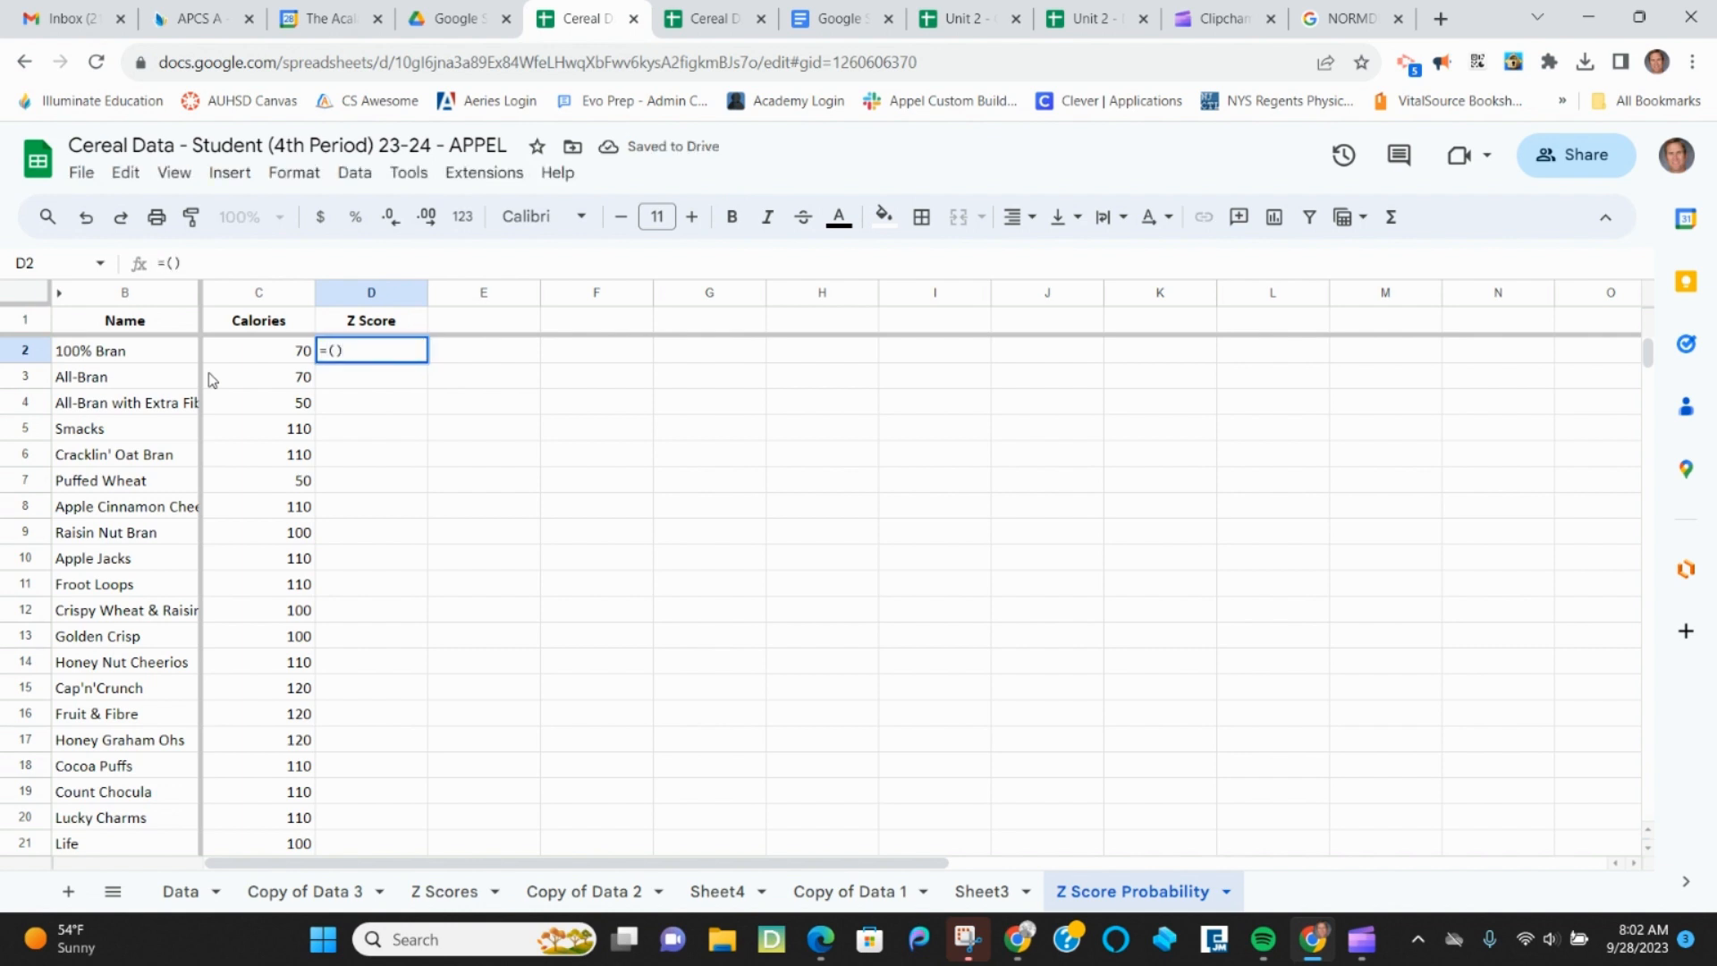
{"action": "left_click", "coordinate": [337, 349]}
{"action": "left_click", "coordinate": [287, 354]}
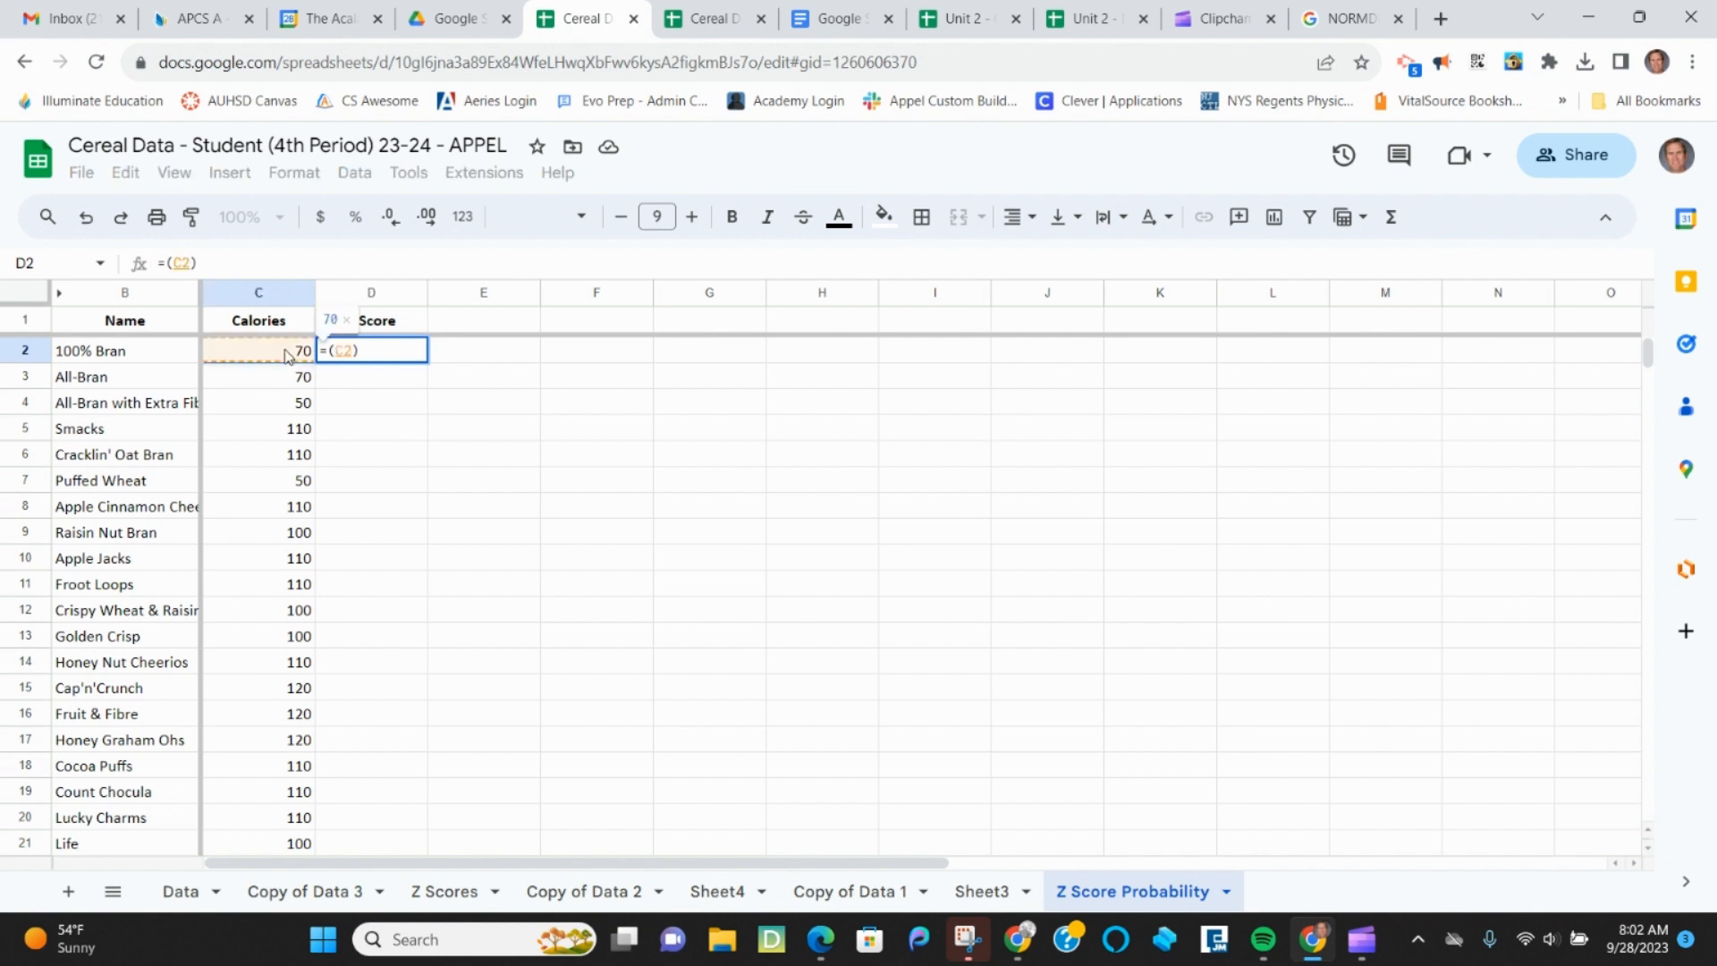
{"action": "type", "text": "-average("}
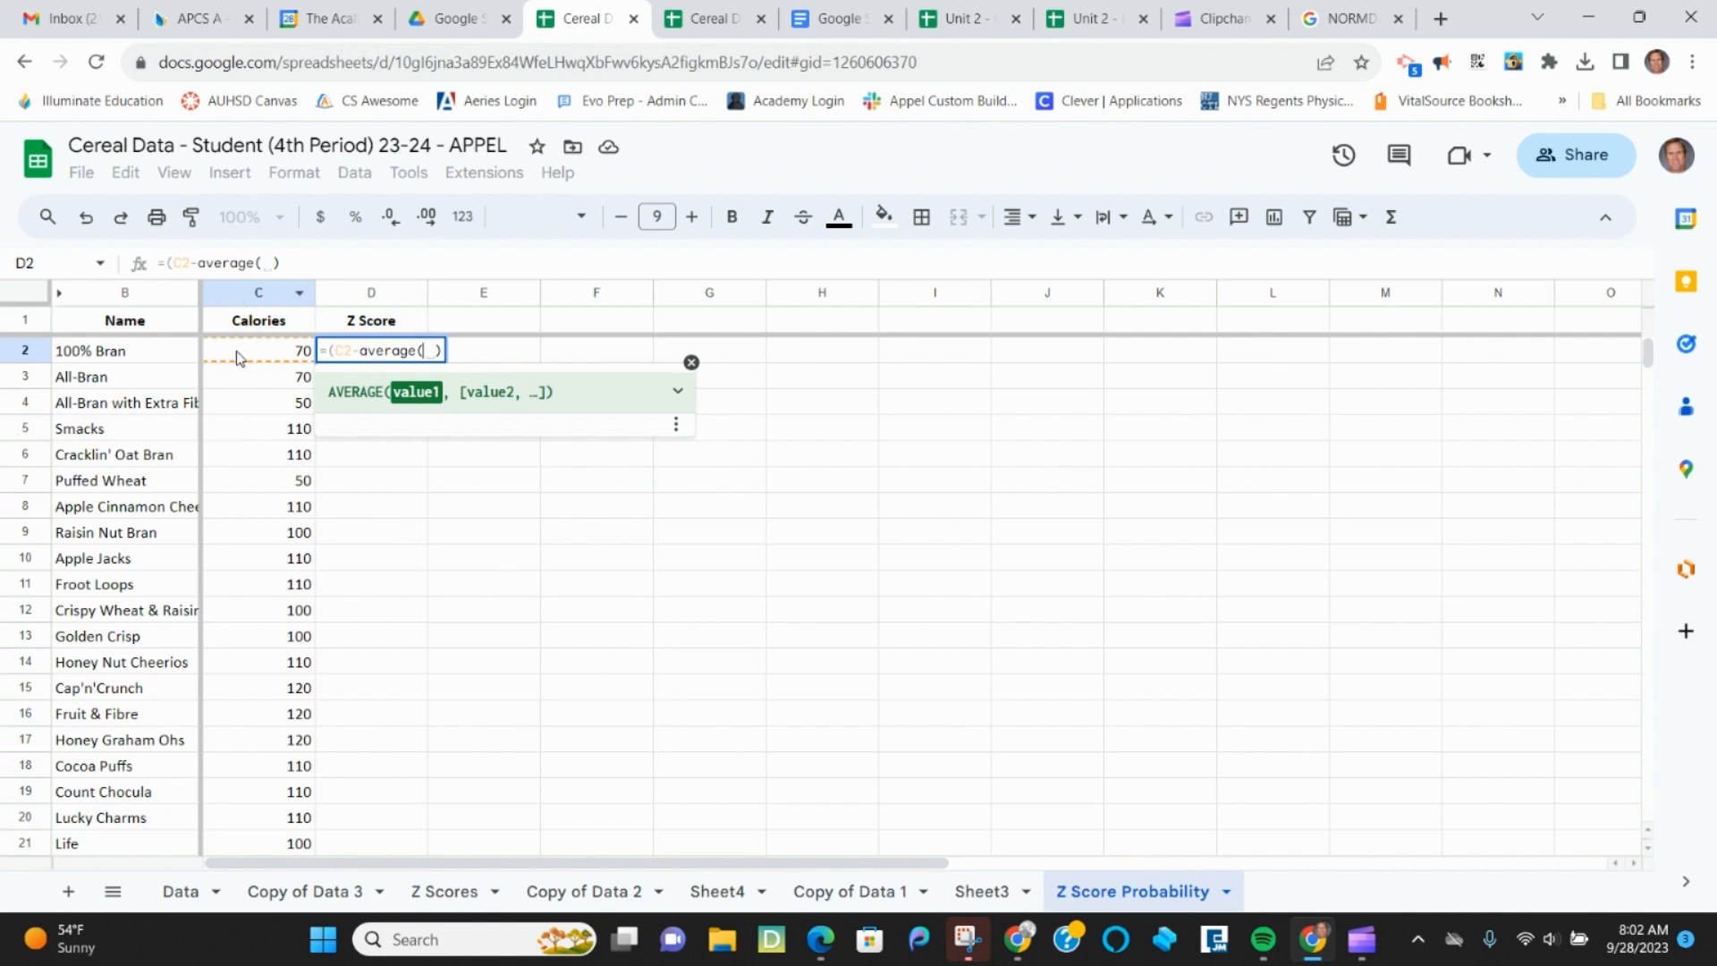
{"action": "left_click_drag", "start_coordinate": [237, 358], "coordinate": [248, 498]}
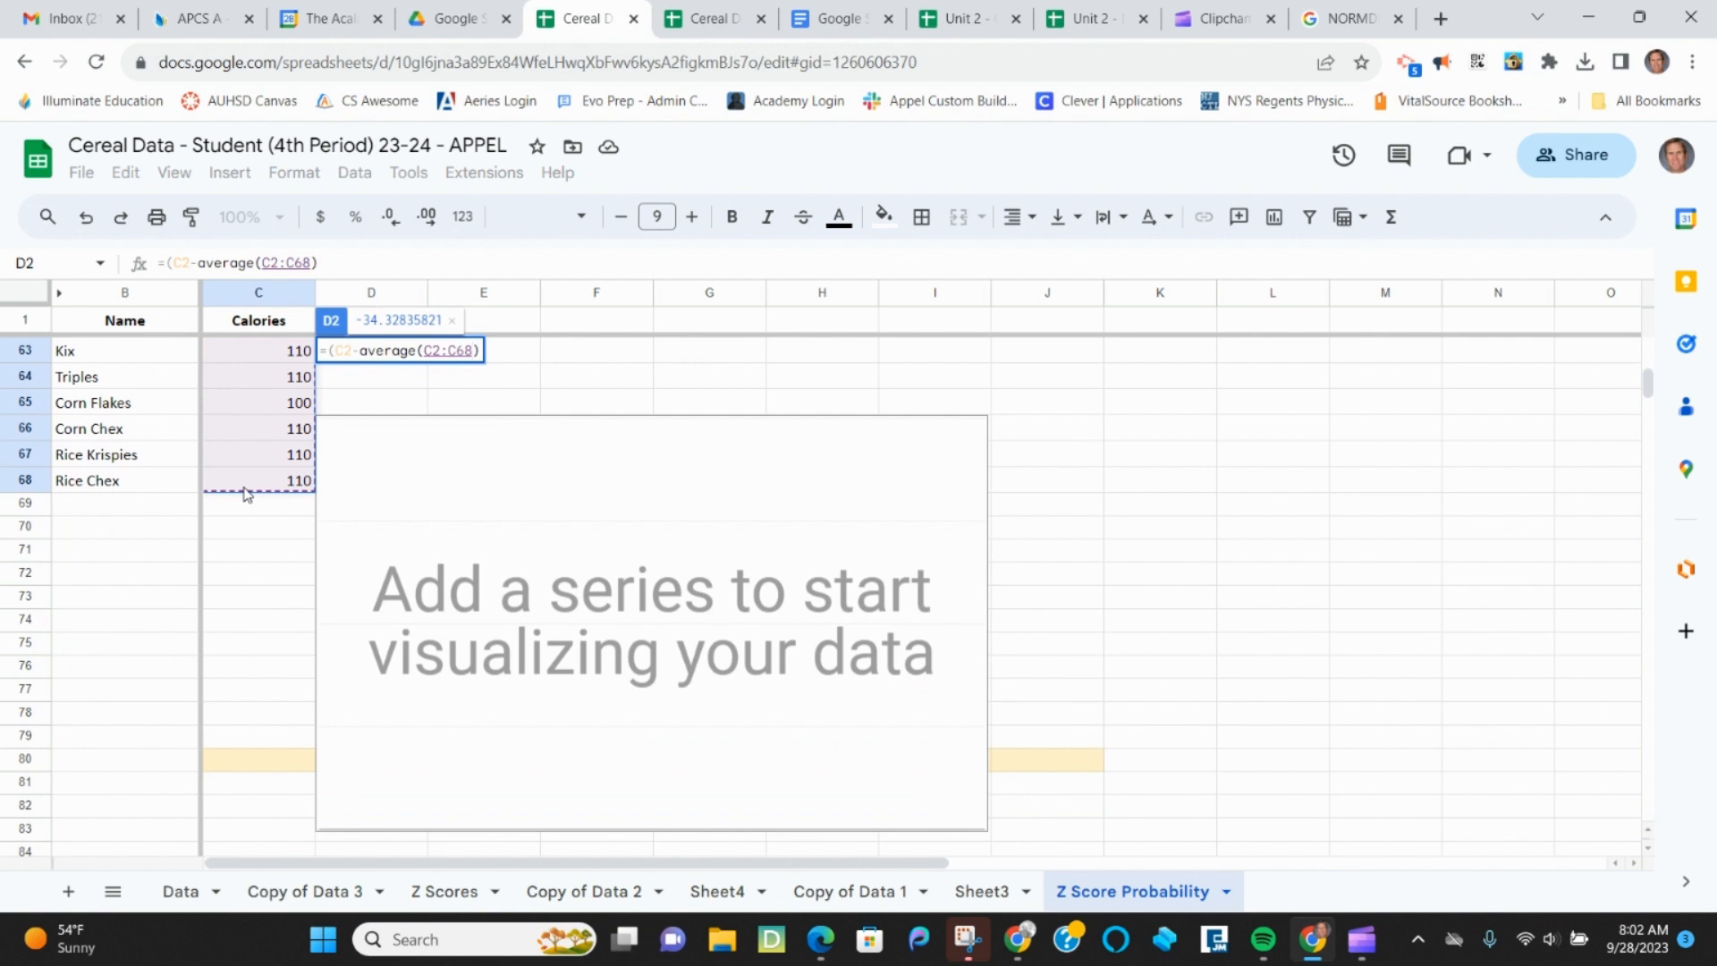
{"action": "type", "text": ")"}
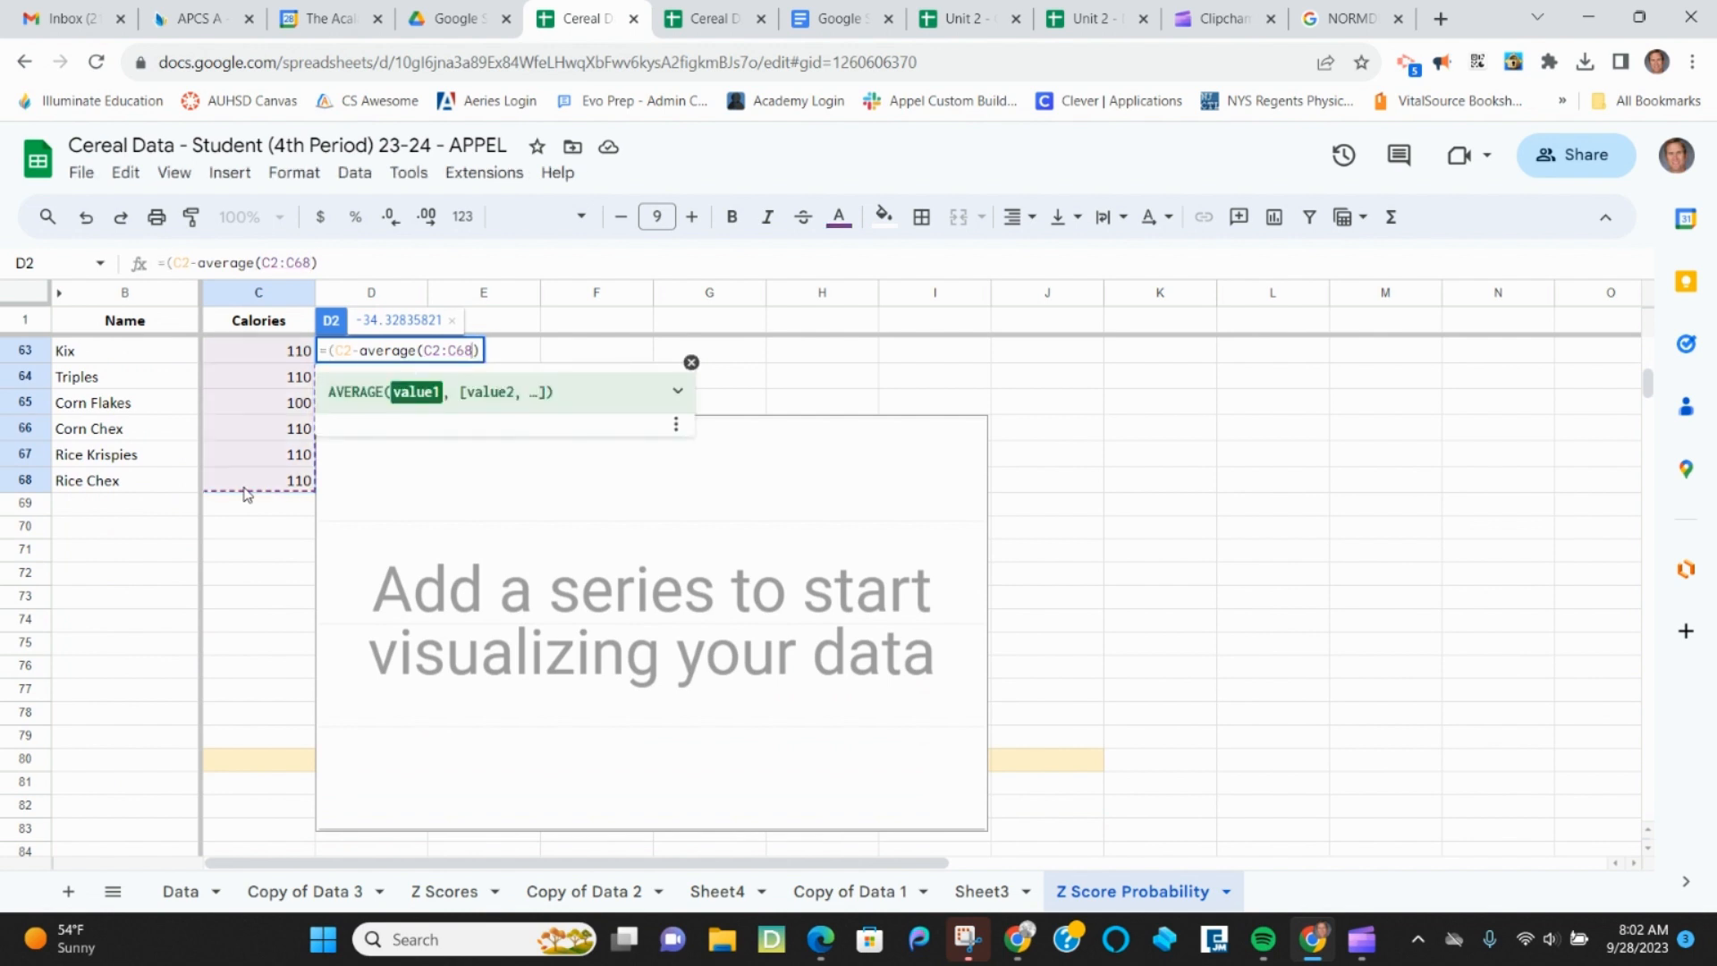
{"action": "type", "text": "/st"}
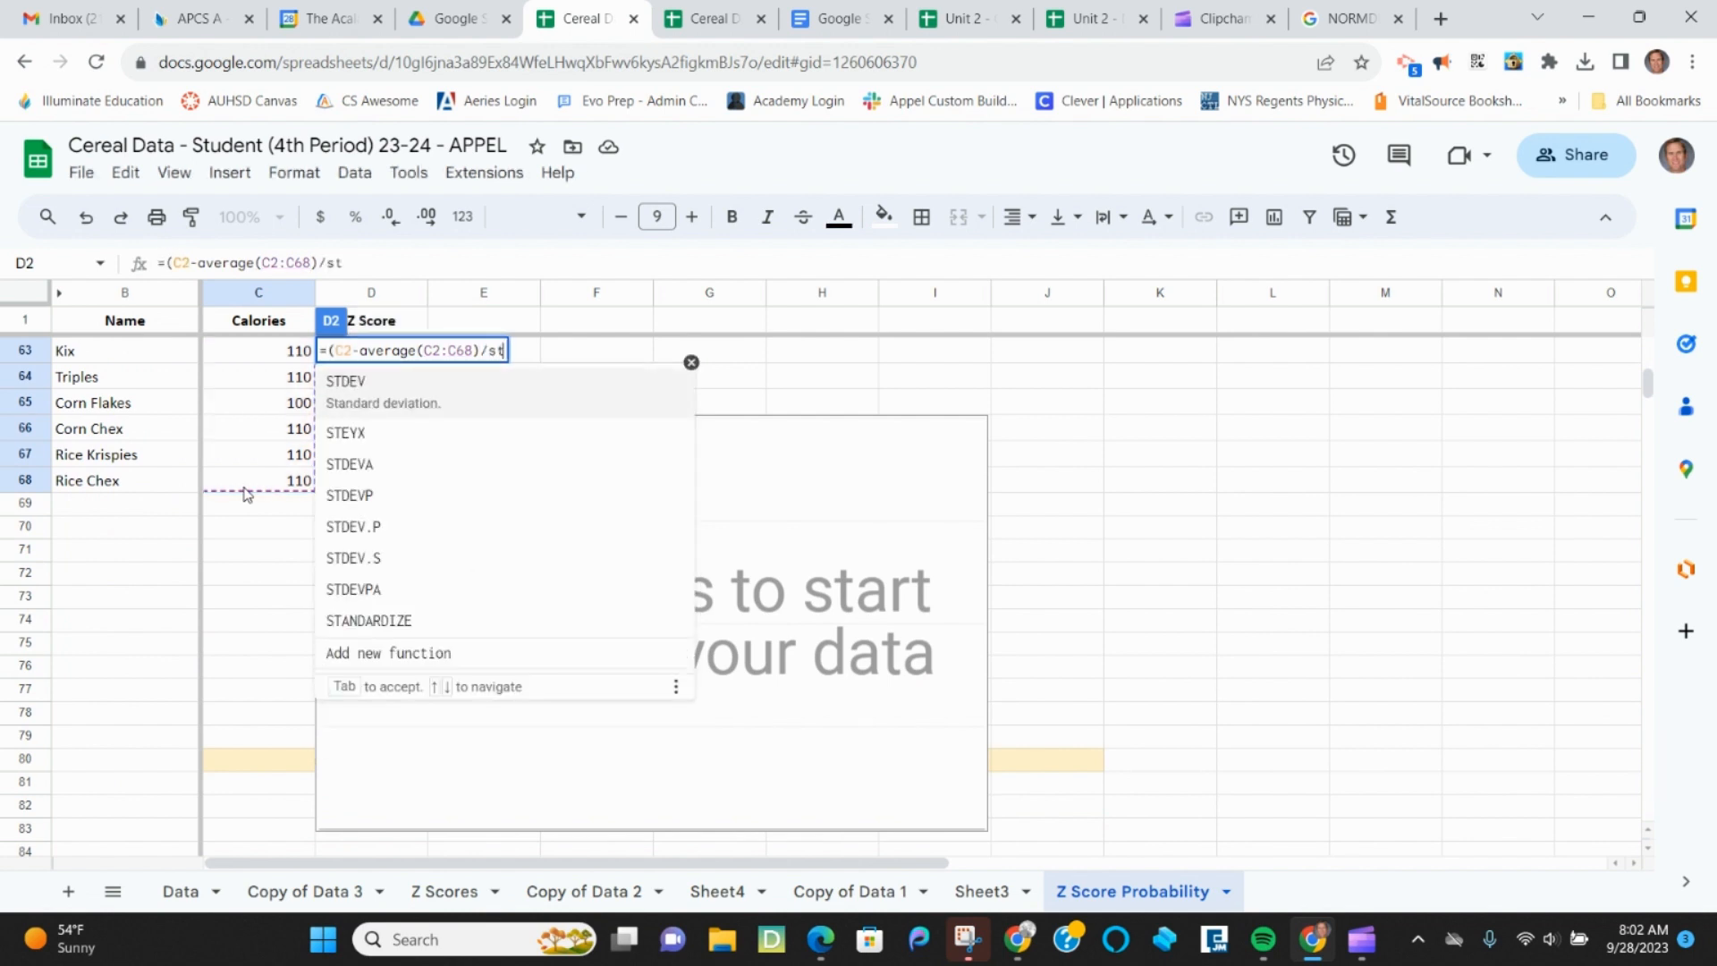
{"action": "type", "text": "dev("}
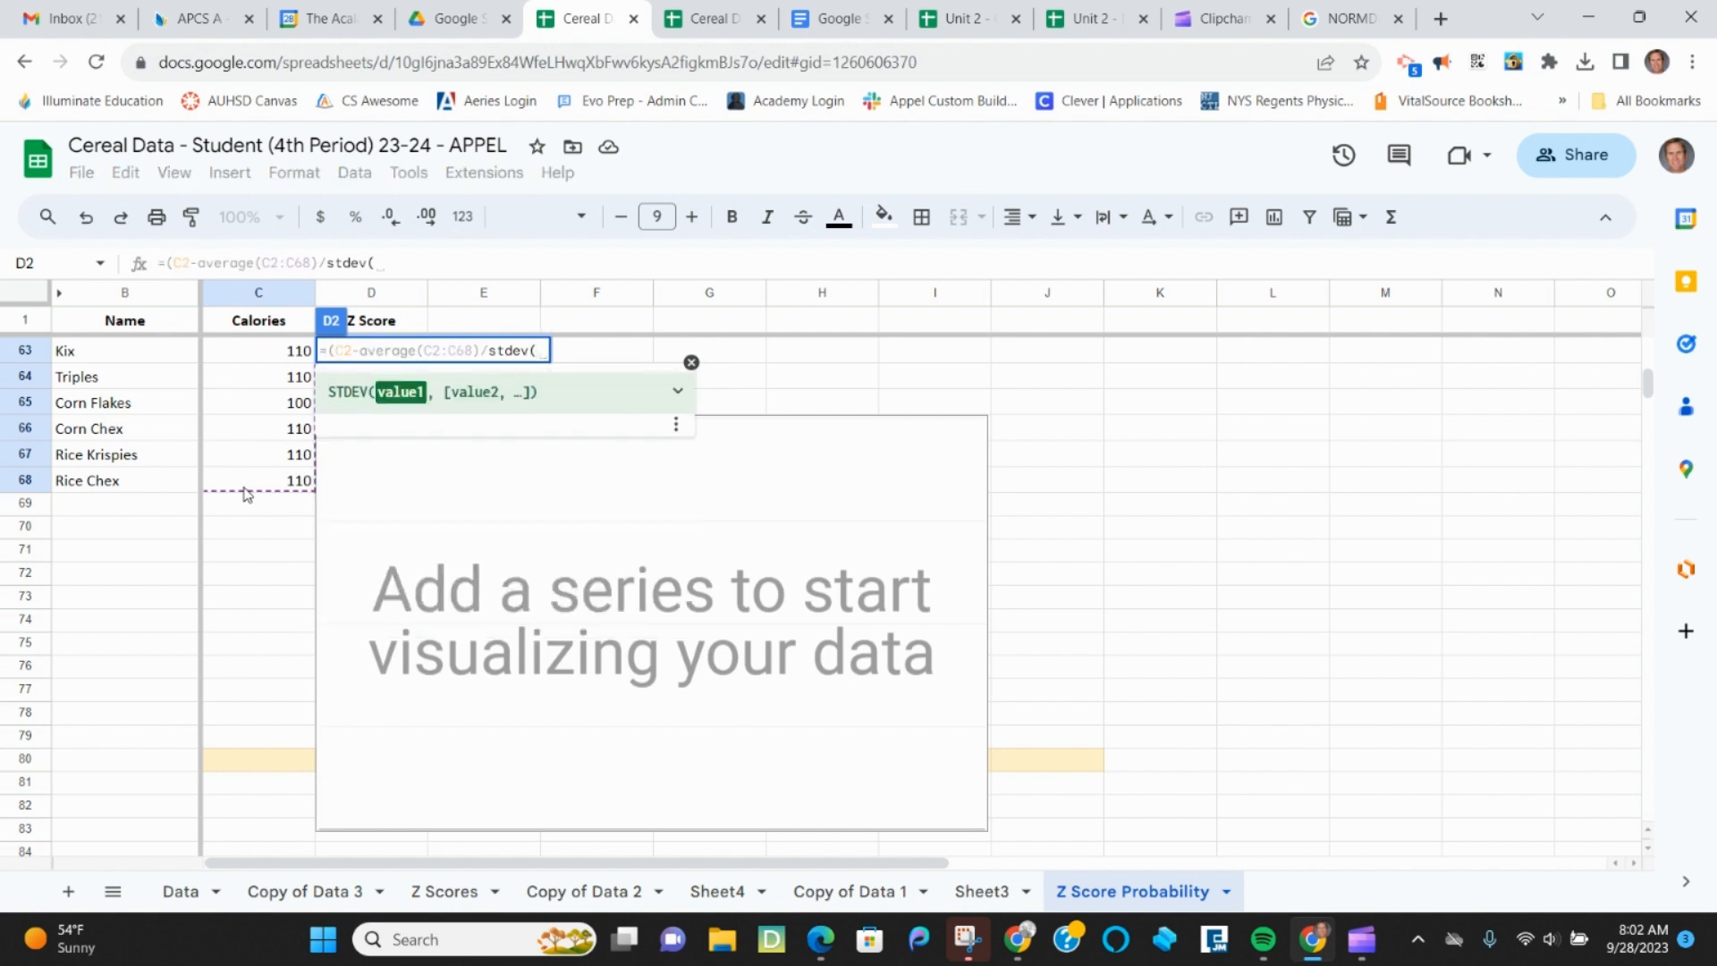
{"action": "left_click_drag", "start_coordinate": [291, 483], "coordinate": [280, 356]}
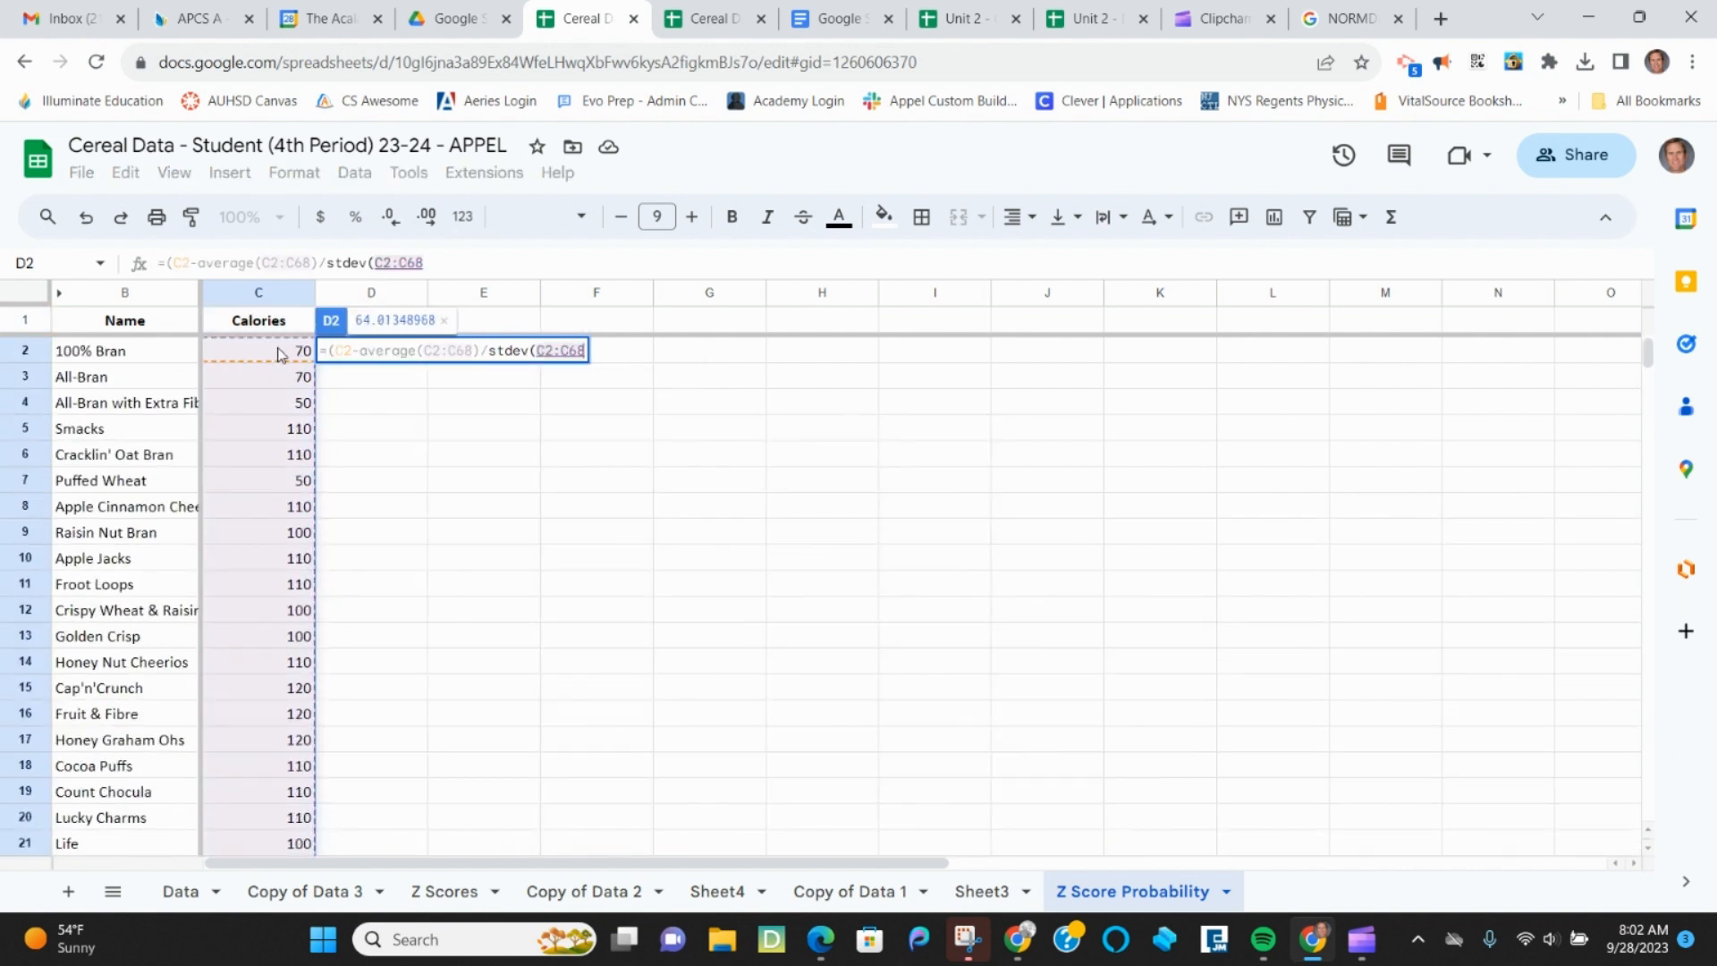
{"action": "type", "text": ")"}
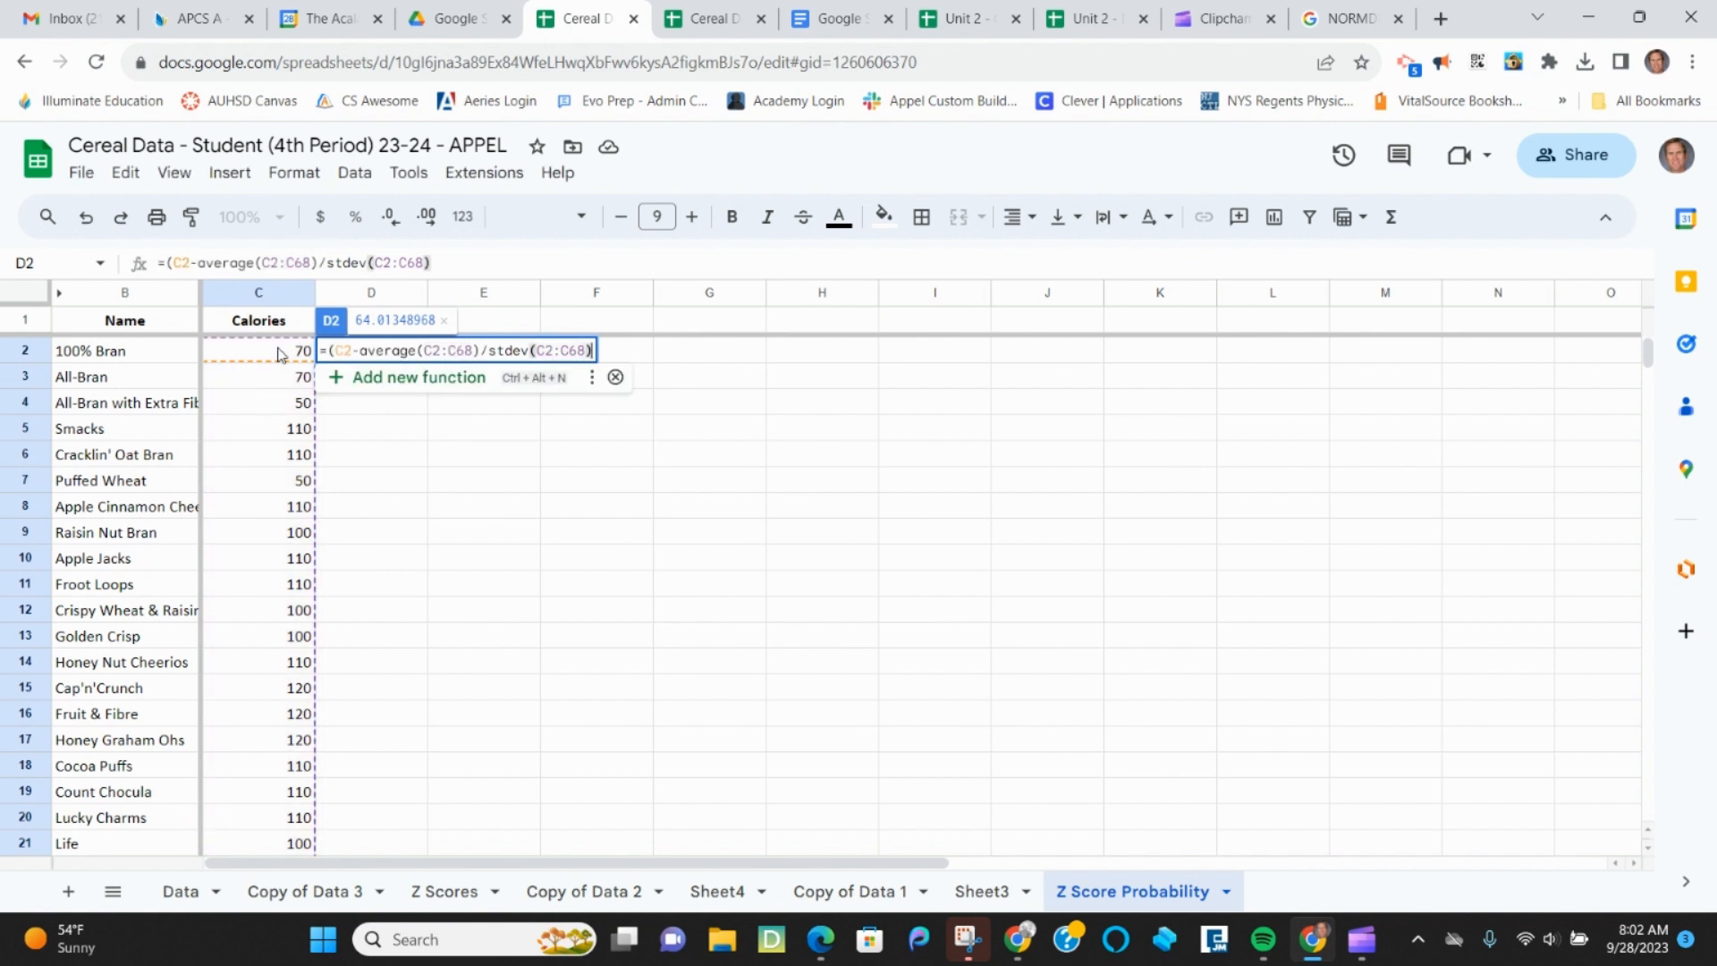
Make the range inside the average function of the D2 formula absolute as $C$2:$C$68
{"action": "left_click", "coordinate": [425, 350]}
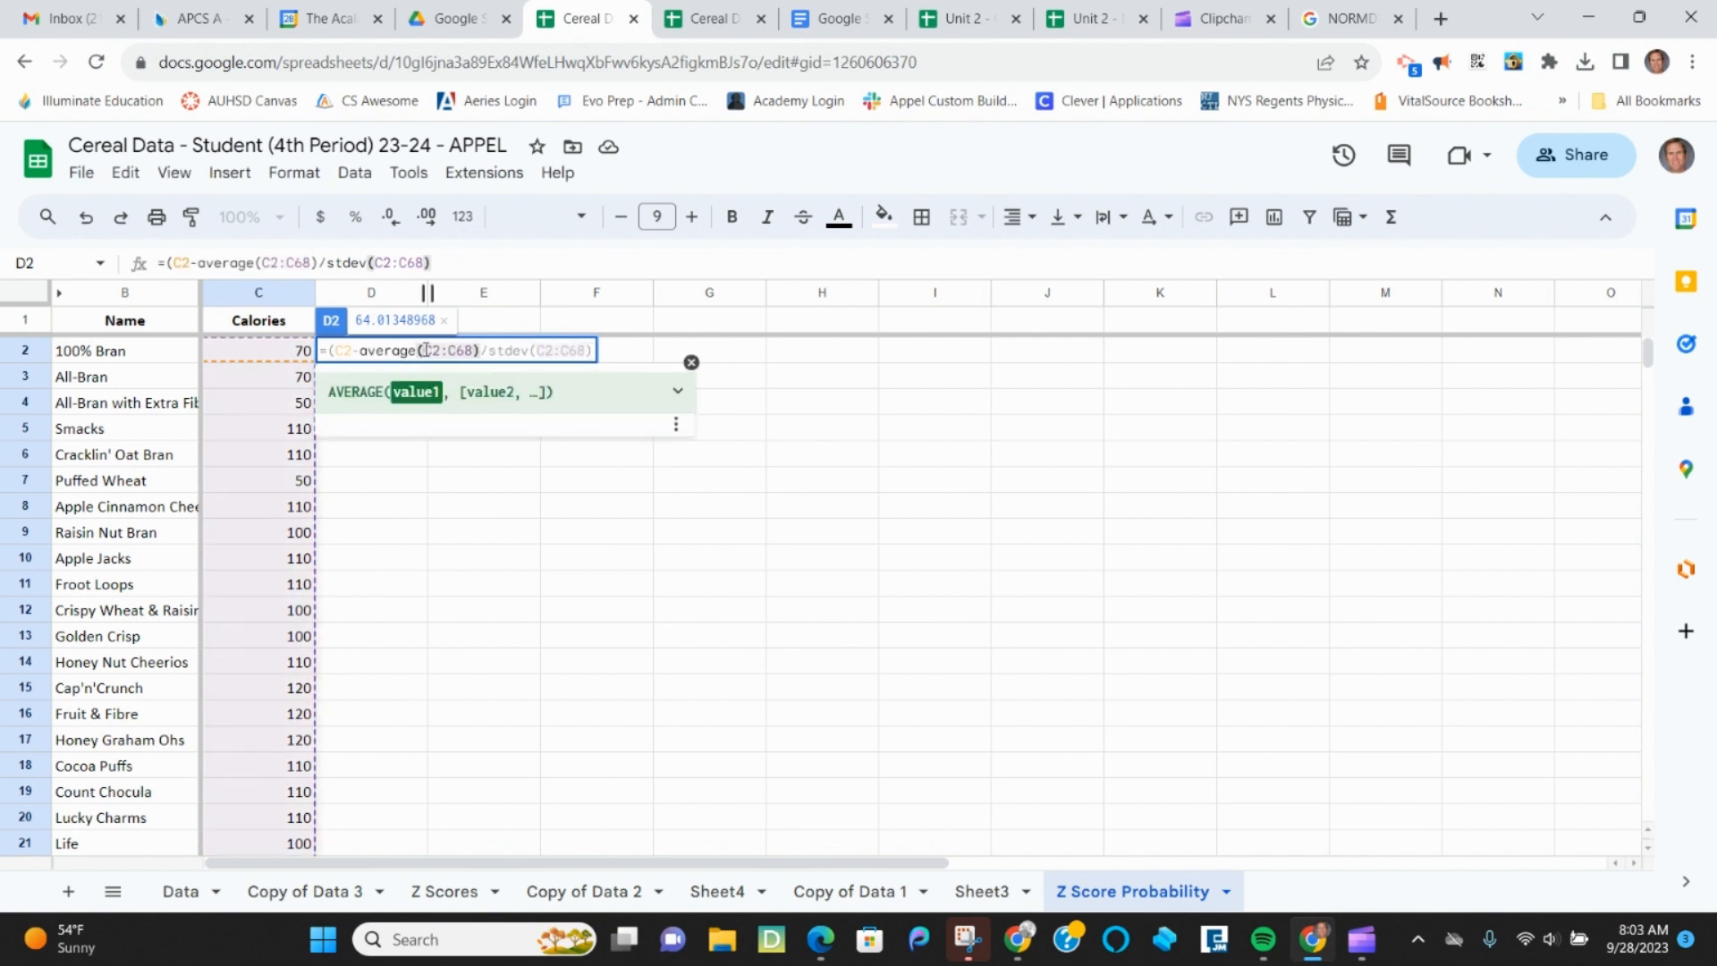
{"action": "type", "text": "$"}
{"action": "key", "text": "Right"}
{"action": "type", "text": "$C$"}
{"action": "key", "text": "Right"}
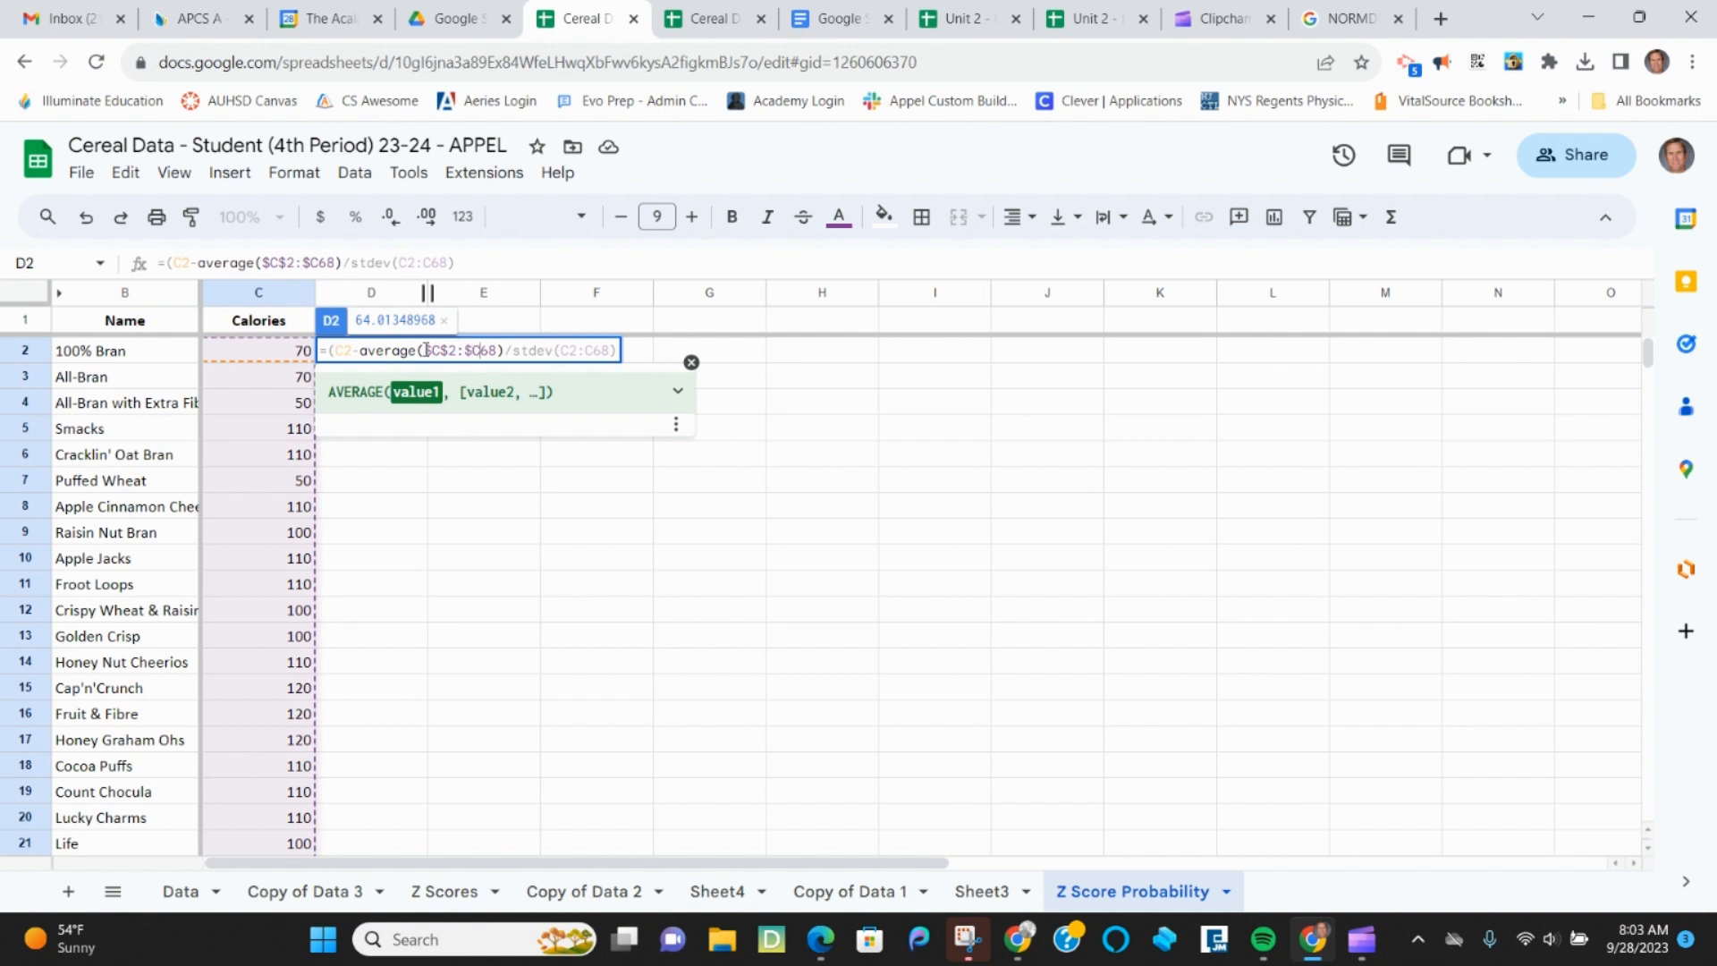
{"action": "type", "text": "$"}
Make the stdev range in the D2 formula absolute as $C$2:$C$68 and commit the formula
{"action": "key", "text": "Right"}
{"action": "key", "text": "Right"}
{"action": "key", "text": "Right"}
{"action": "key", "text": "Right"}
{"action": "key", "text": "Right"}
{"action": "key", "text": "Right"}
{"action": "key", "text": "Right"}
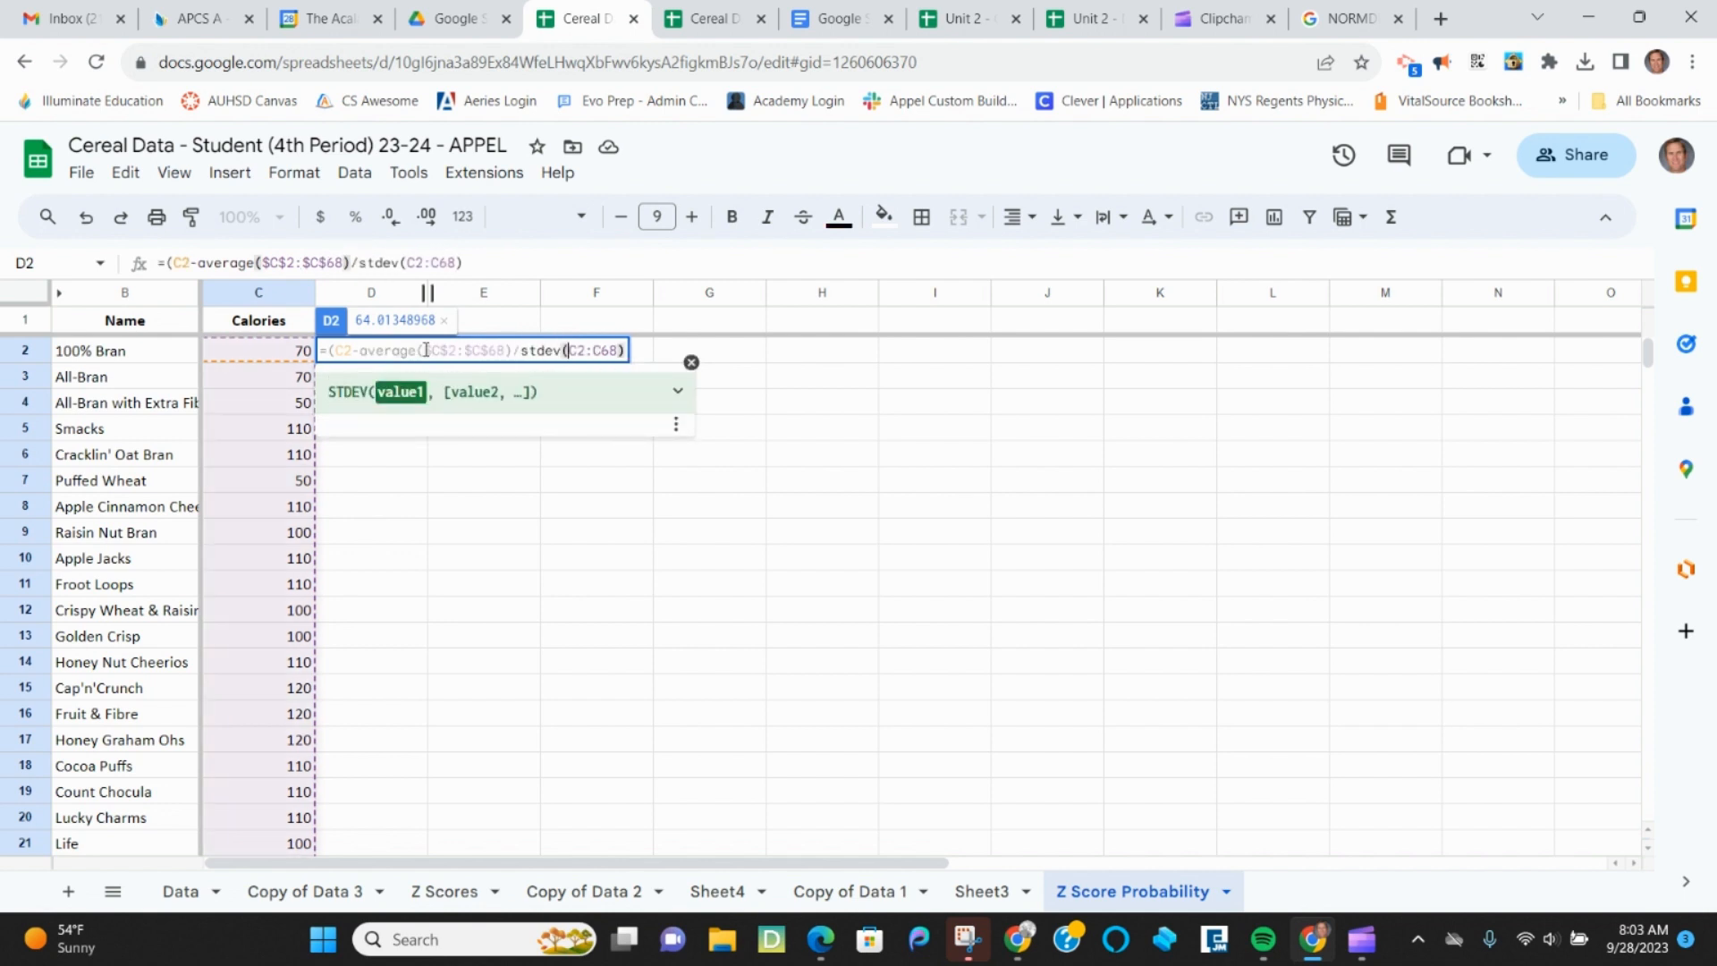
{"action": "type", "text": "$"}
{"action": "key", "text": "Right"}
{"action": "type", "text": "$"}
{"action": "key", "text": "Right"}
{"action": "key", "text": "Right"}
{"action": "type", "text": "$"}
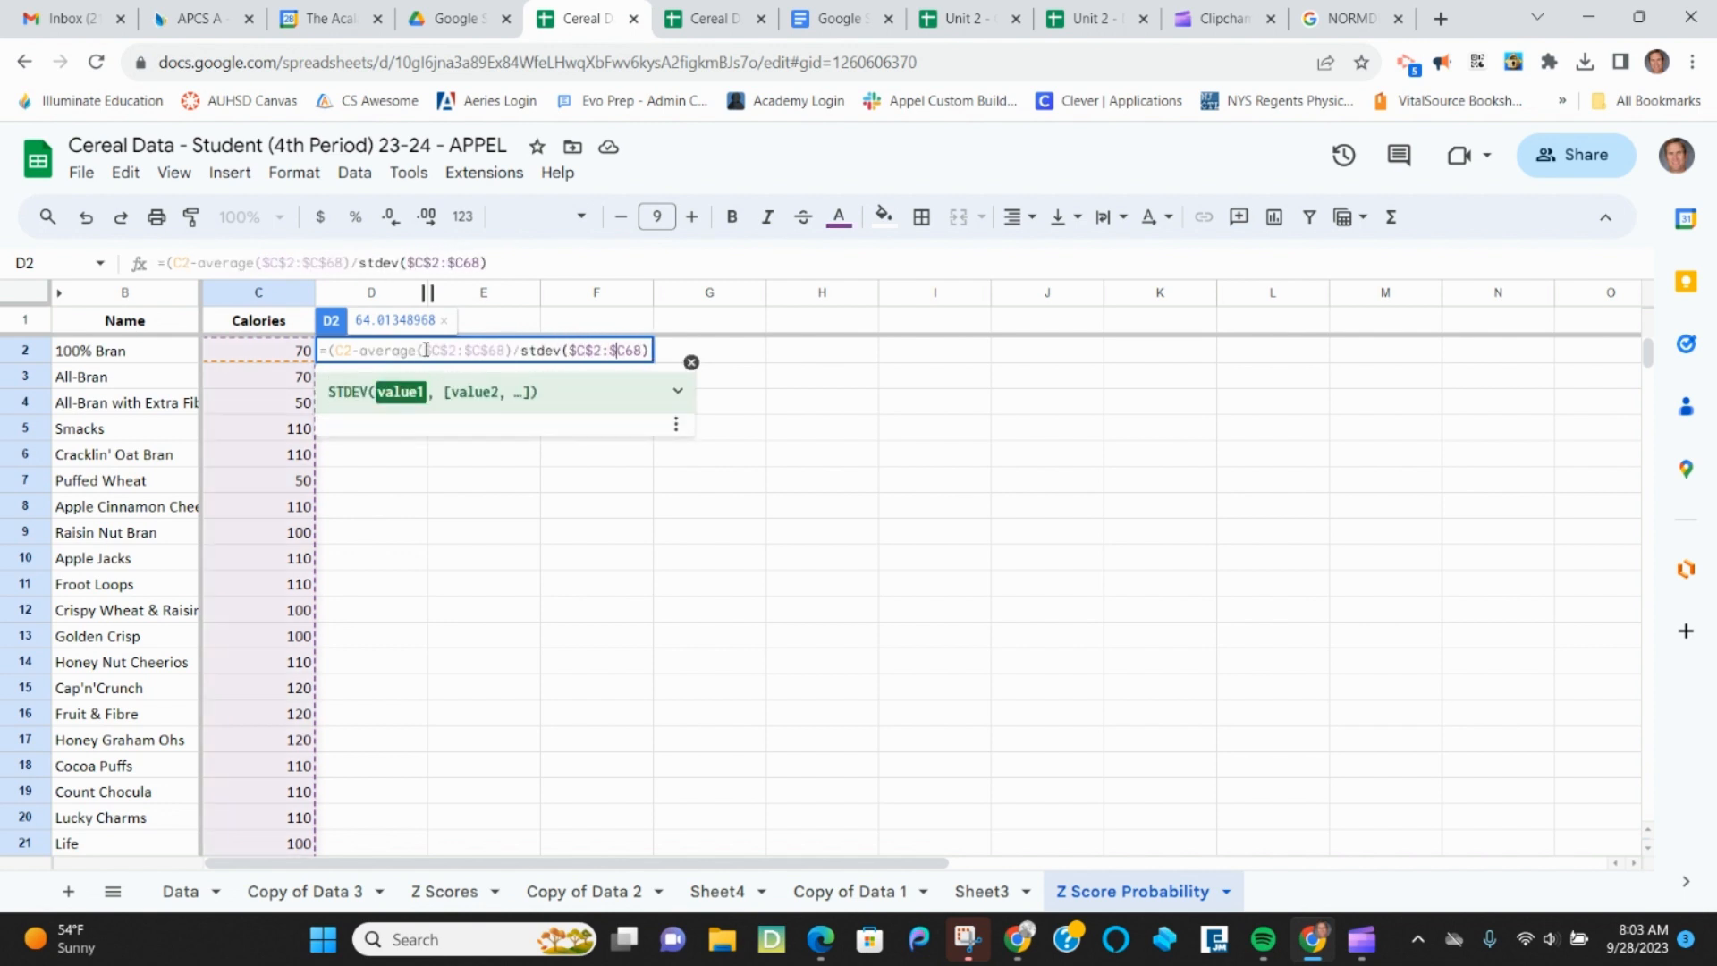
{"action": "key", "text": "Right"}
{"action": "type", "text": "$"}
{"action": "key", "text": "Return"}
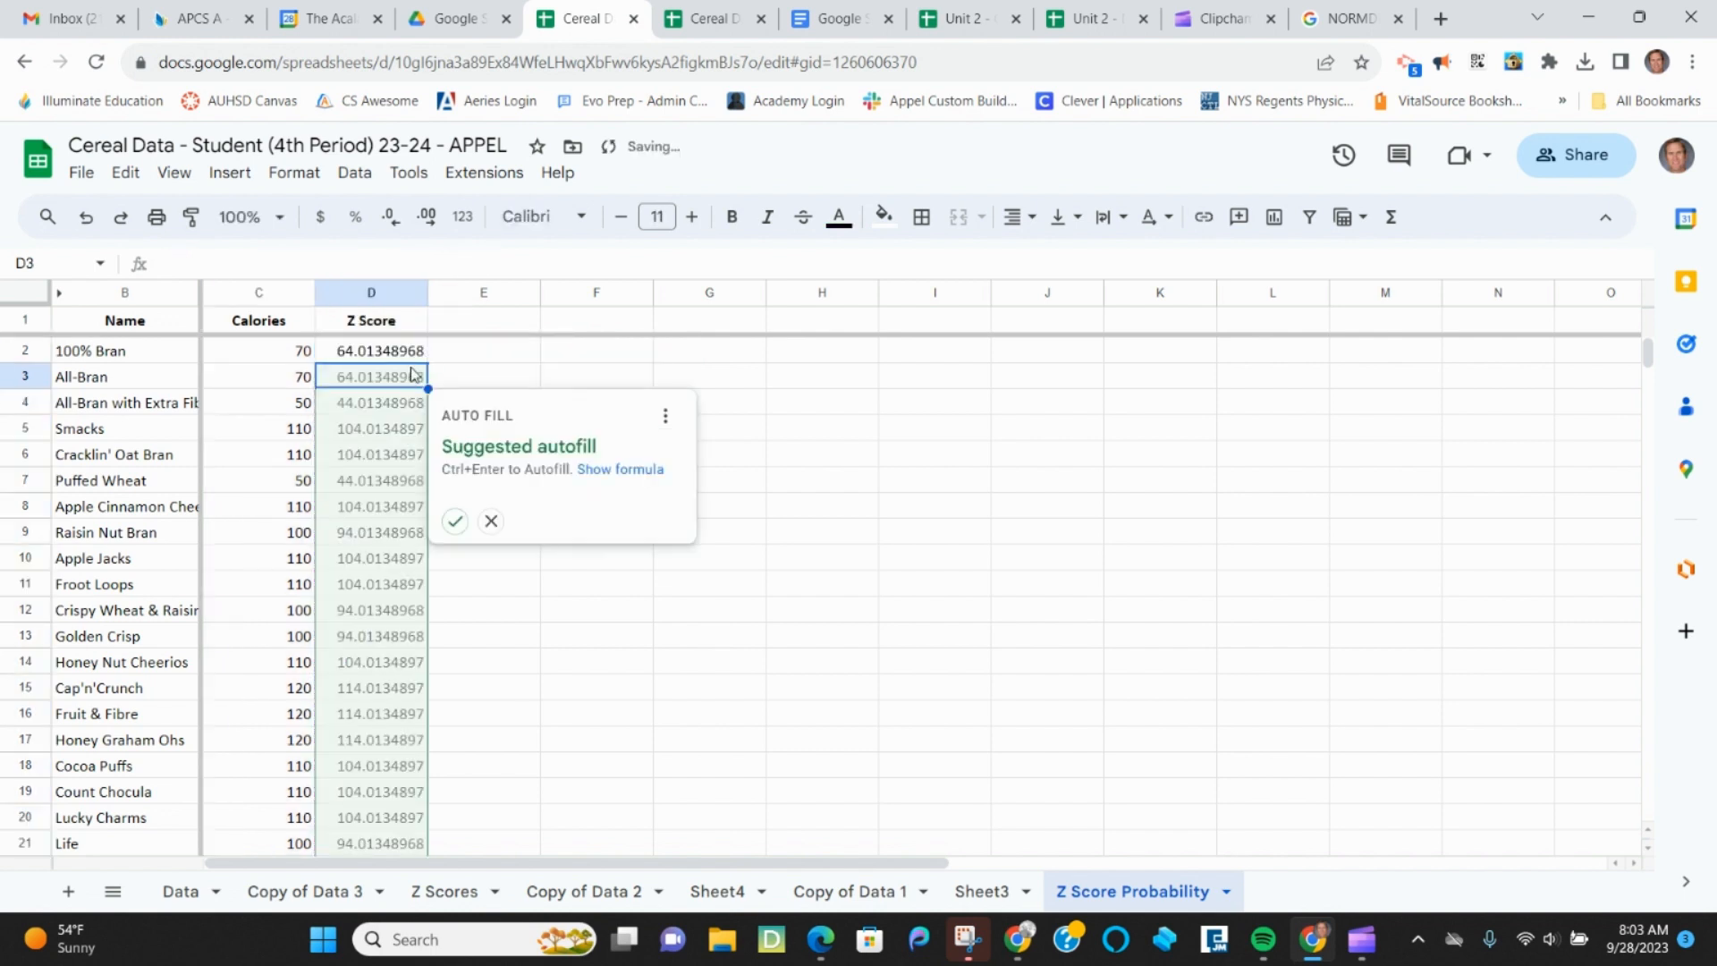
Correct the D2 formula to =(C2-average($C$2:$C$68))/stdev($C$2:$C$68) and fill it down the Z Score column
{"action": "left_click", "coordinate": [386, 356]}
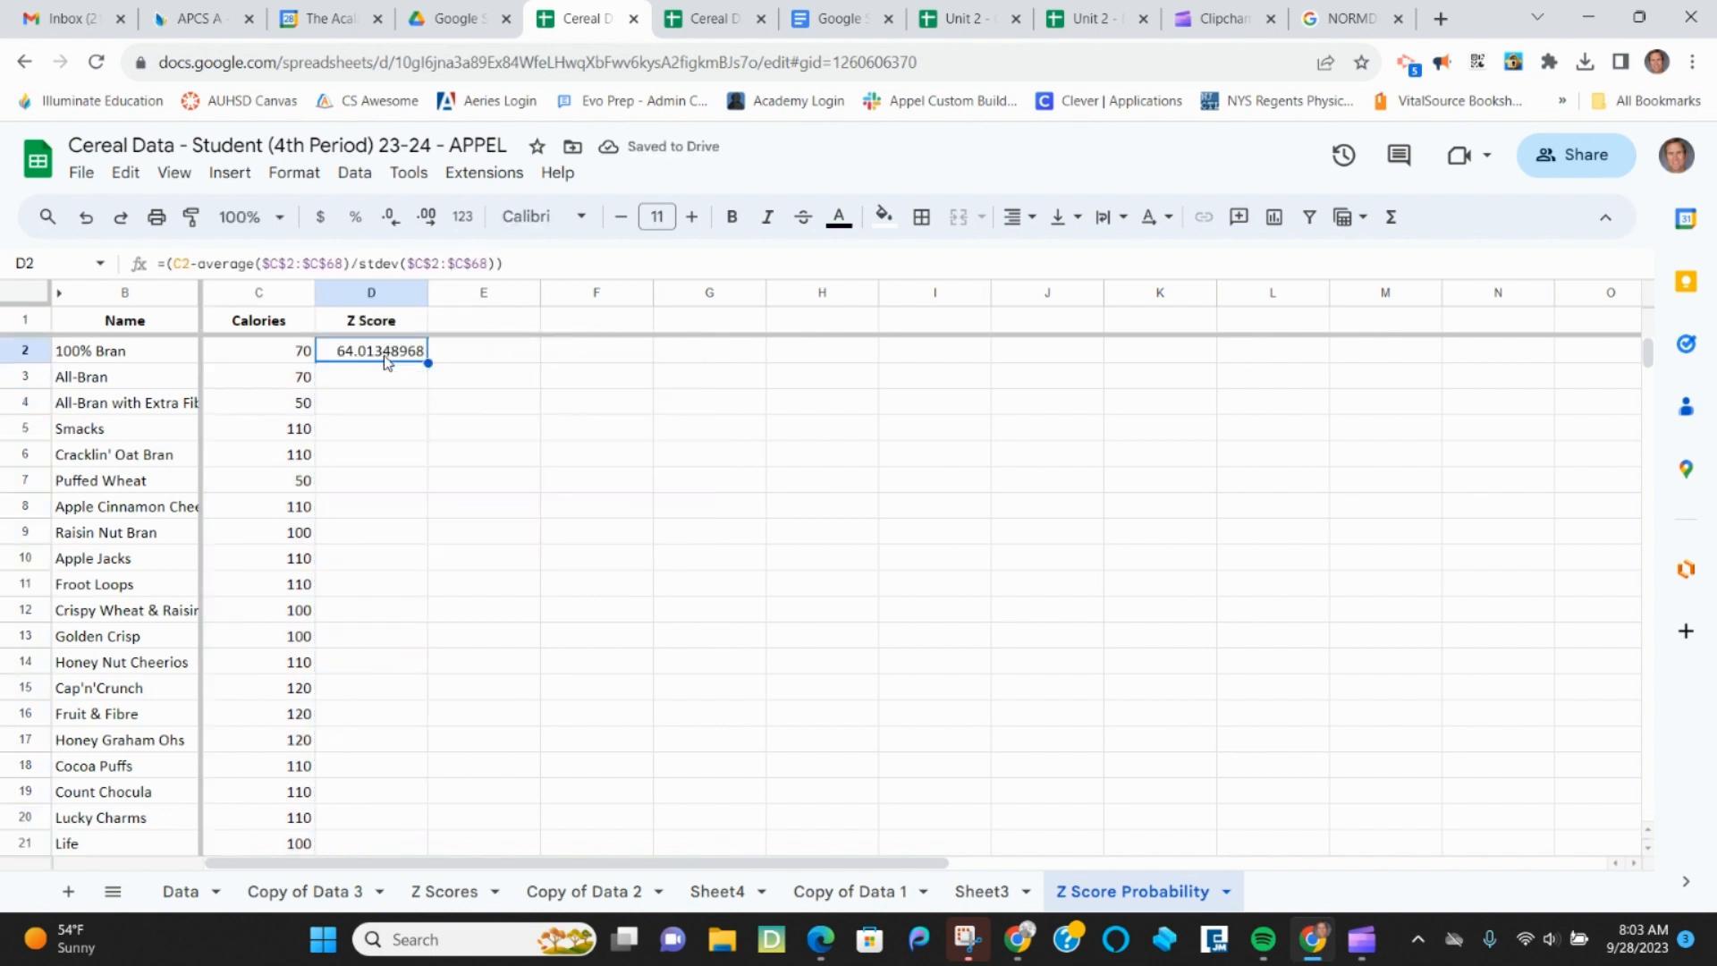
{"action": "left_click", "coordinate": [527, 266]}
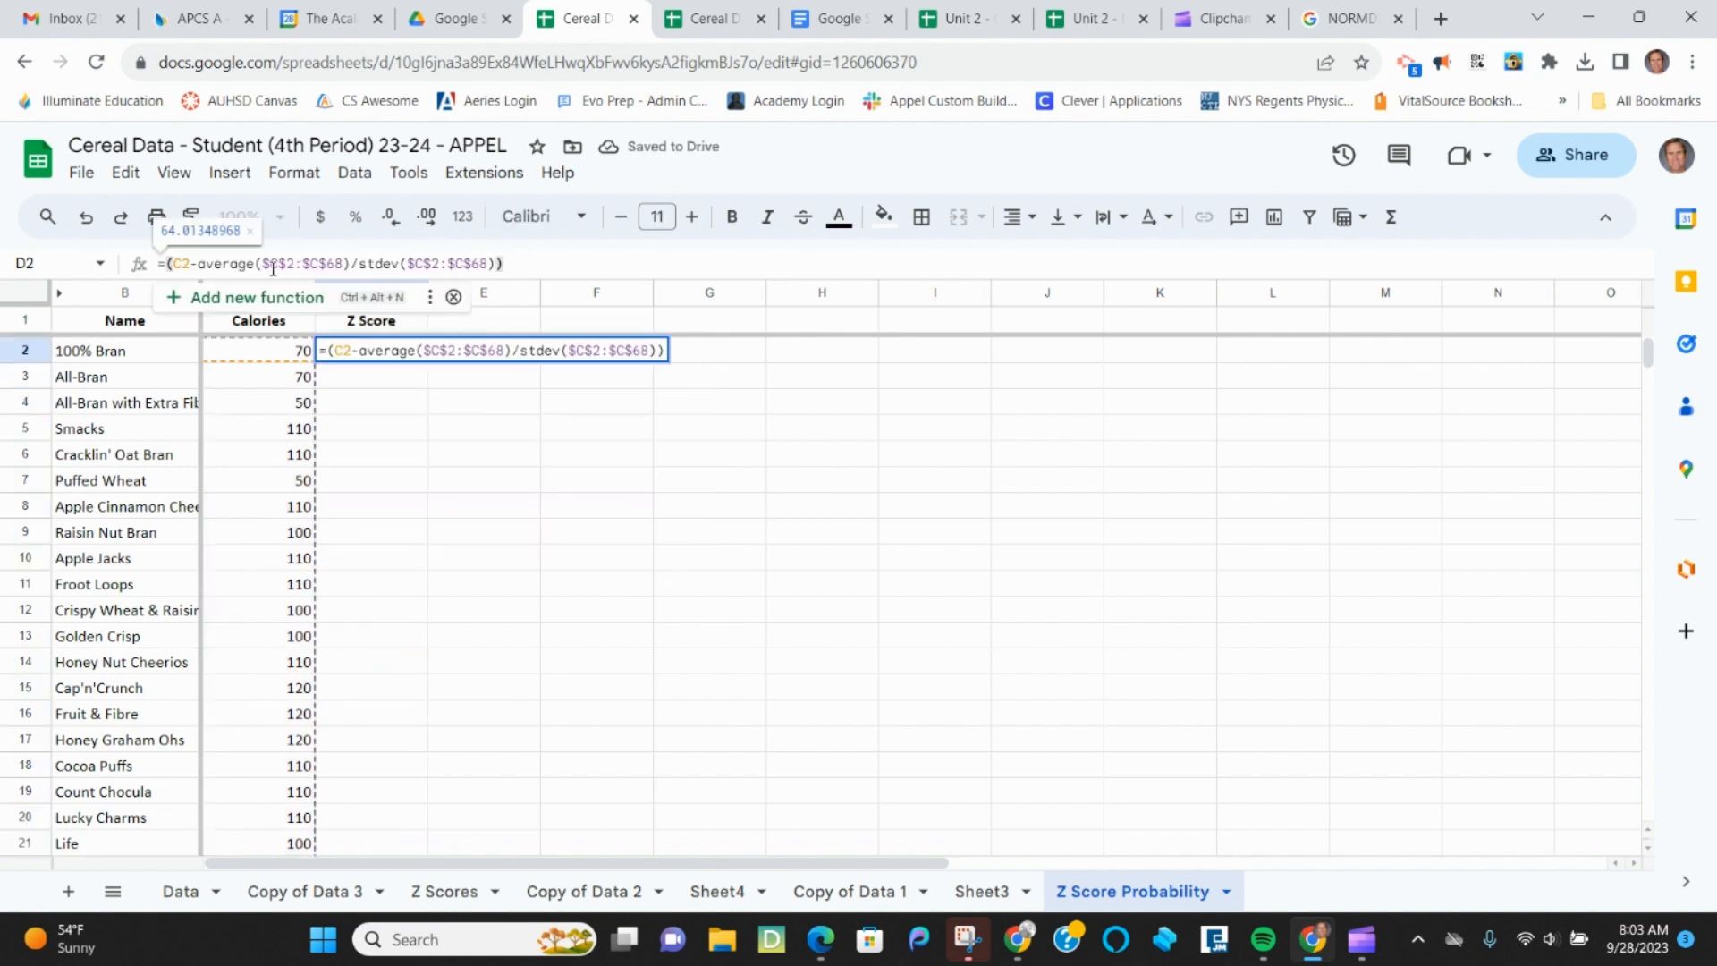
{"action": "left_click", "coordinate": [348, 263]}
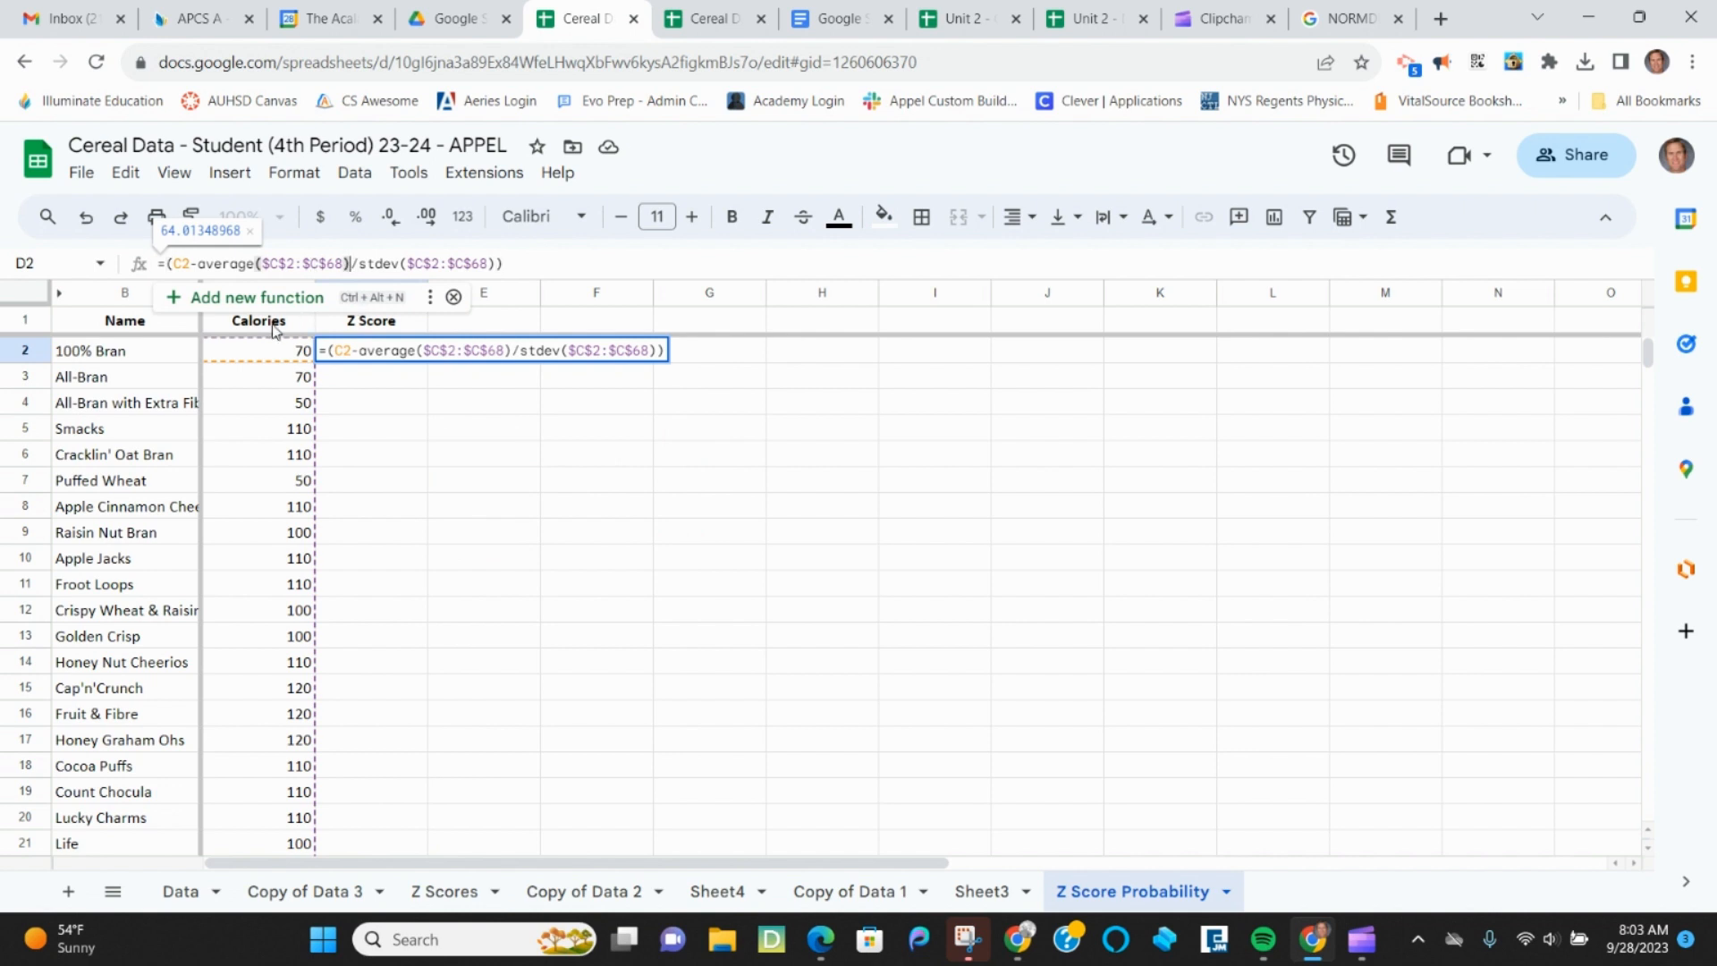
{"action": "type", "text": ")"}
{"action": "key", "text": "Left"}
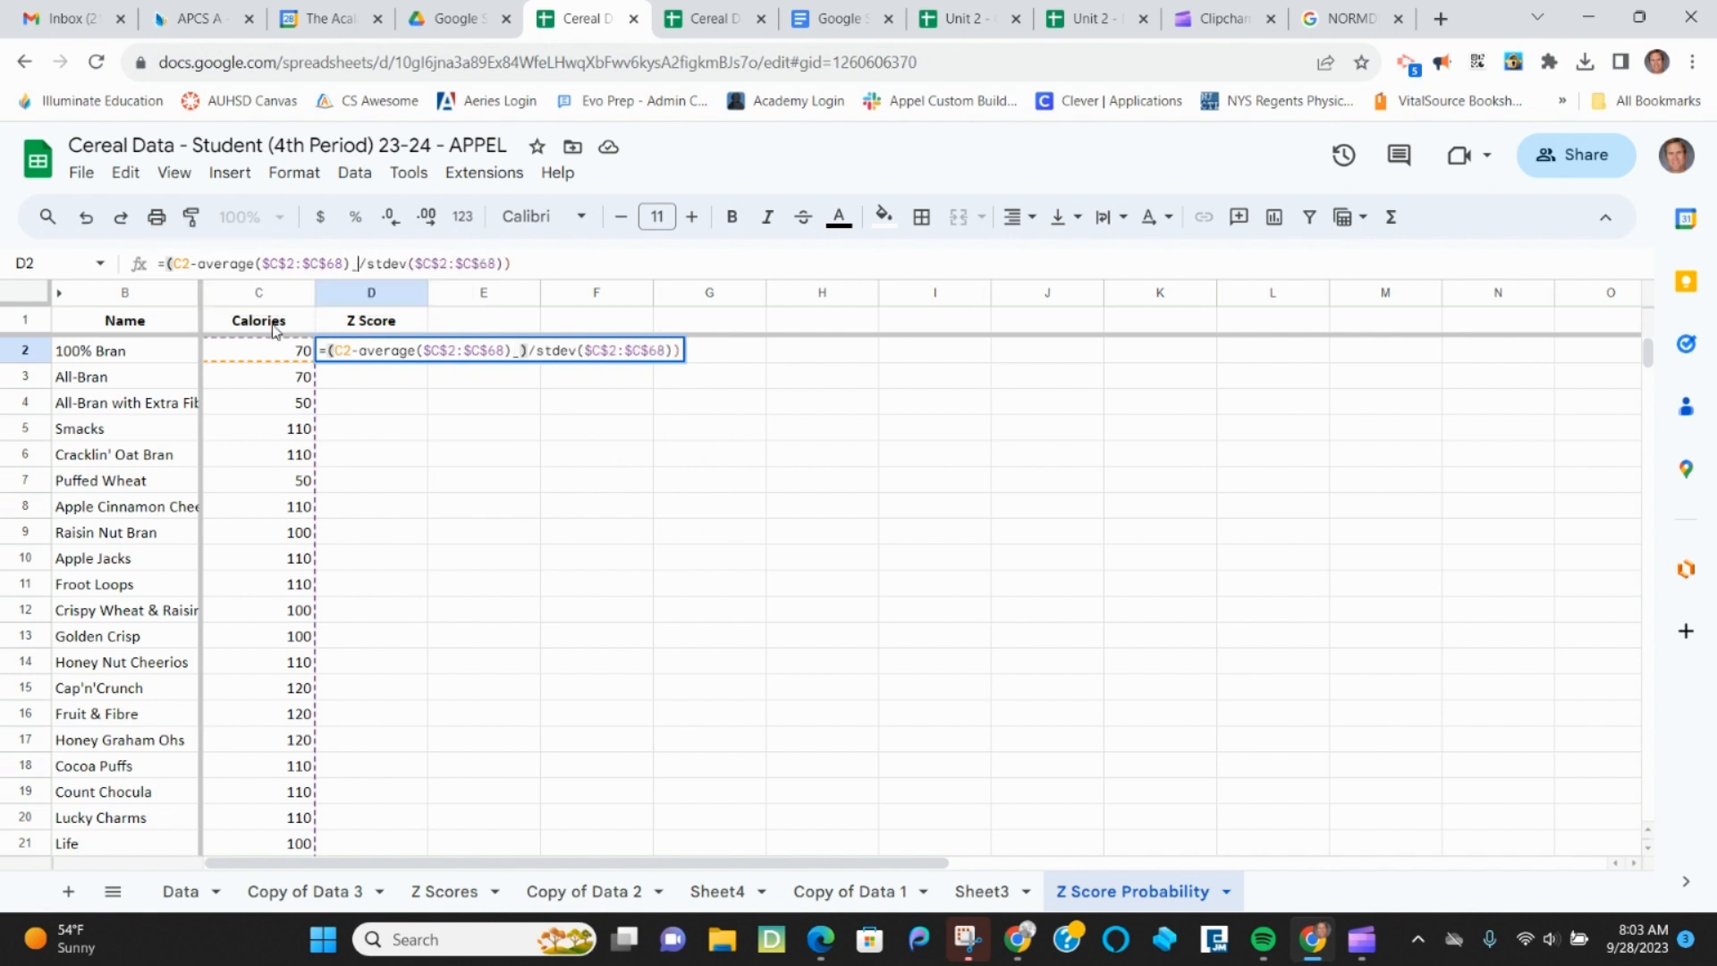
{"action": "key", "text": "BackSpace"}
{"action": "key", "text": "Right"}
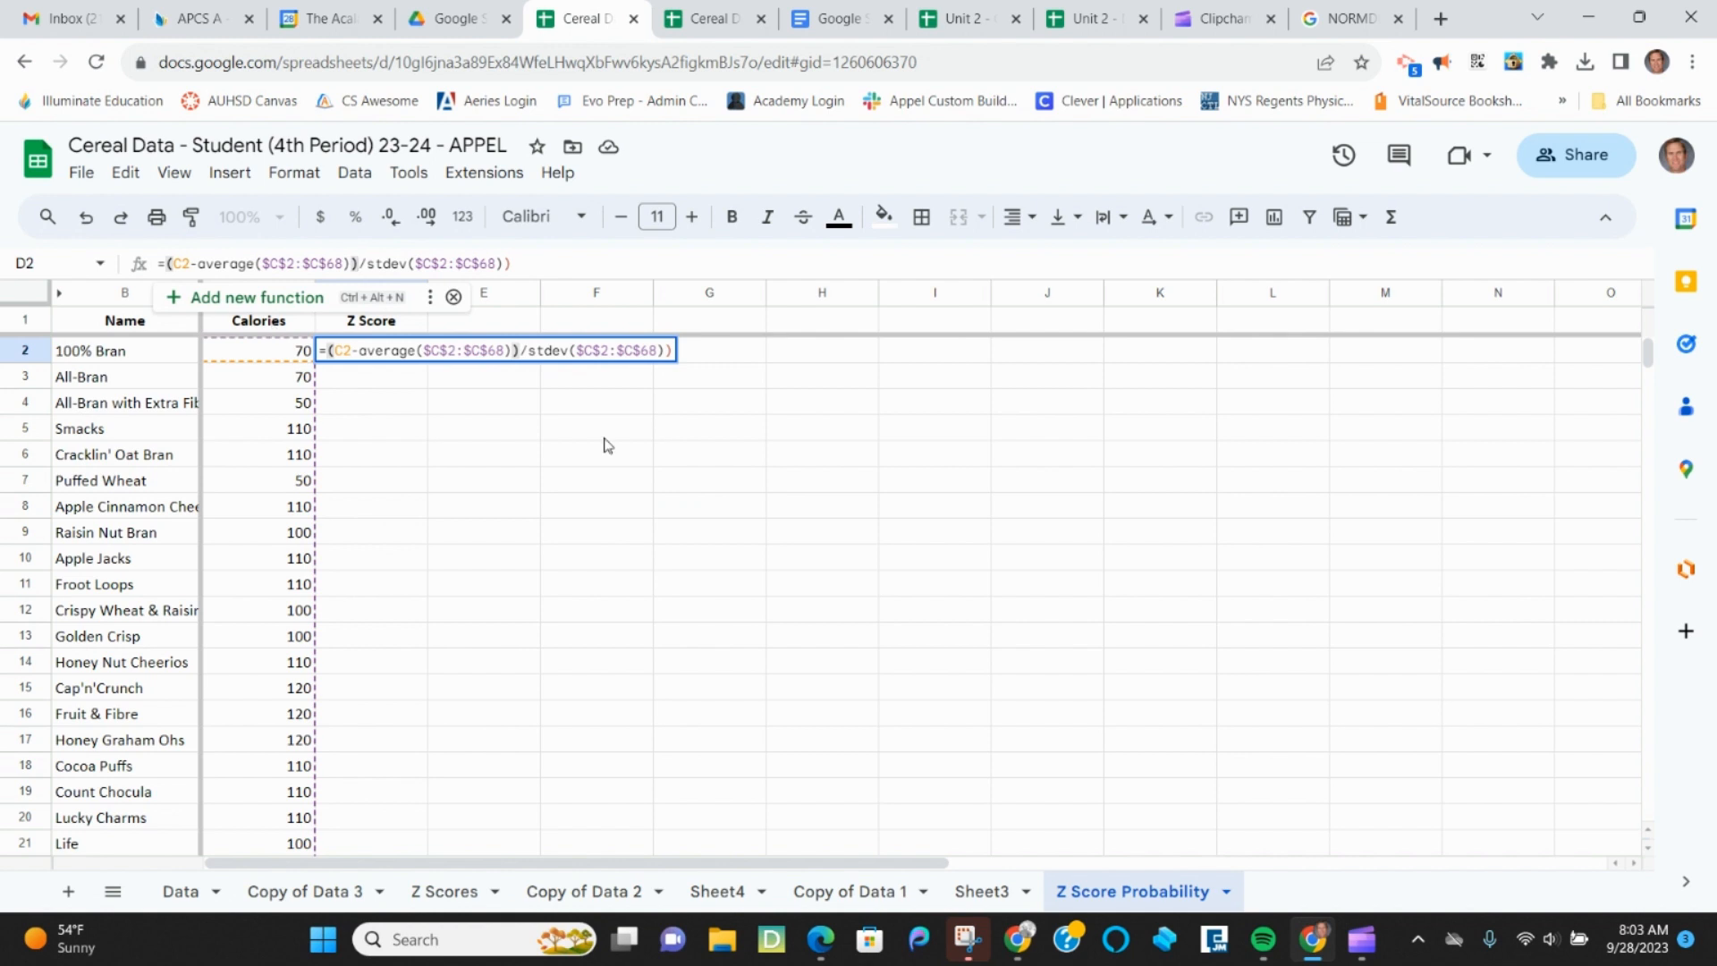
{"action": "left_click", "coordinate": [521, 261]}
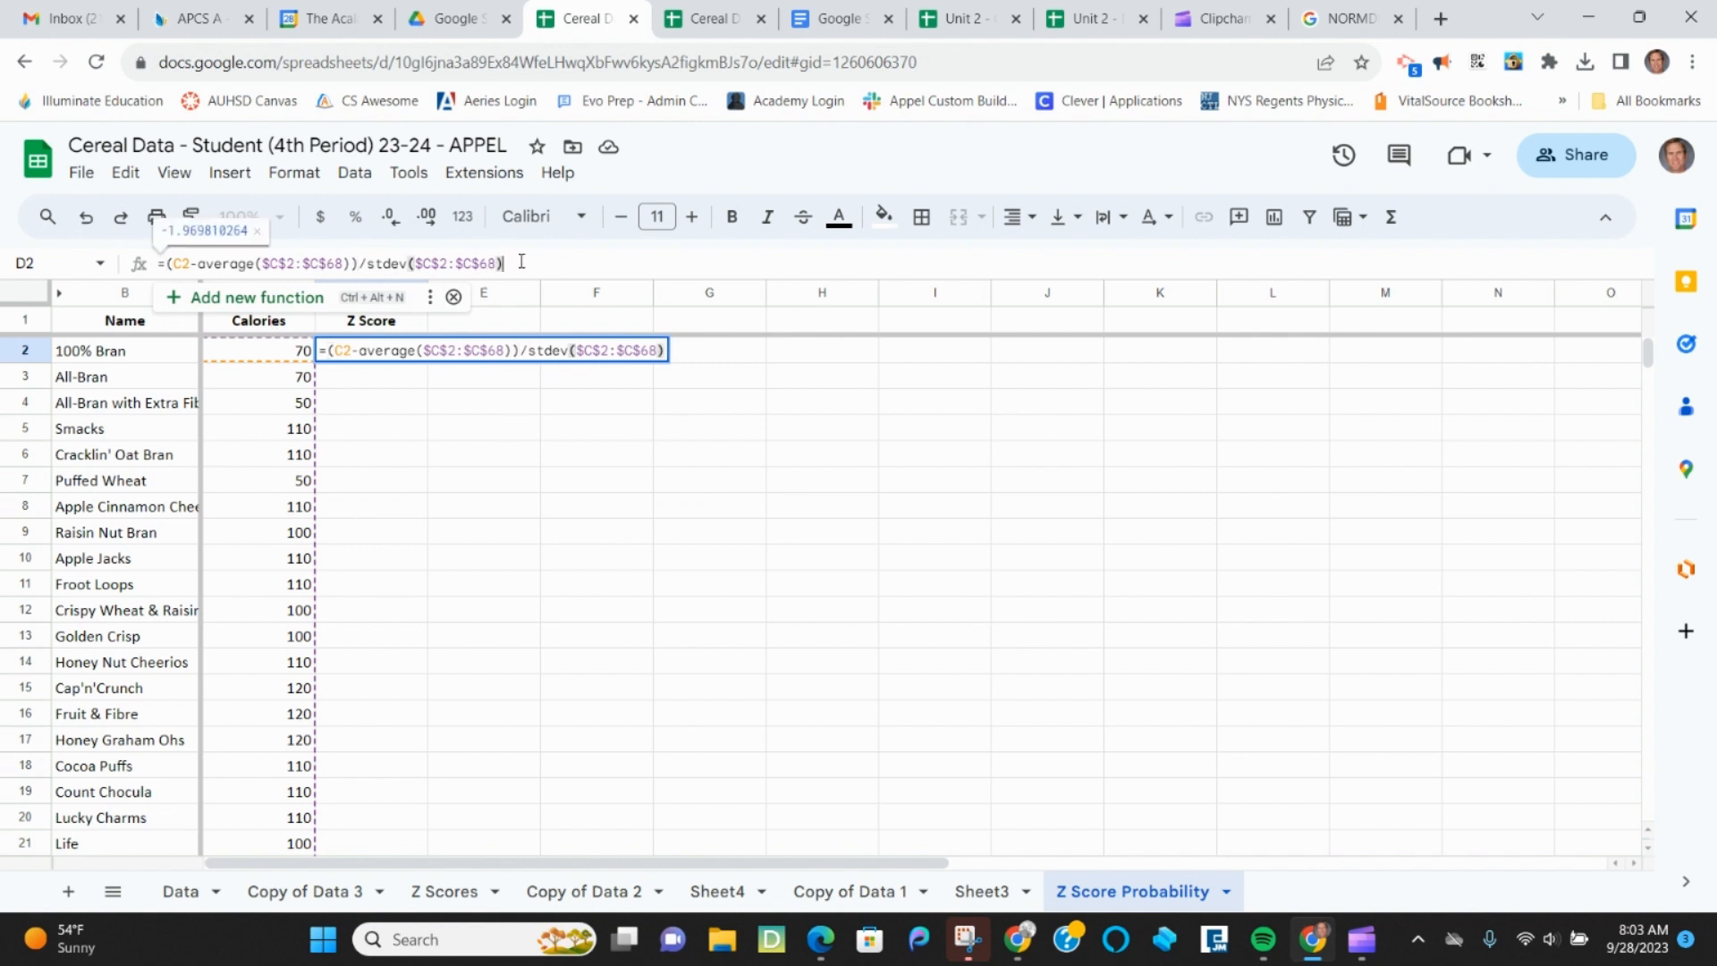
{"action": "key", "text": "Return"}
{"action": "left_click", "coordinate": [386, 355]}
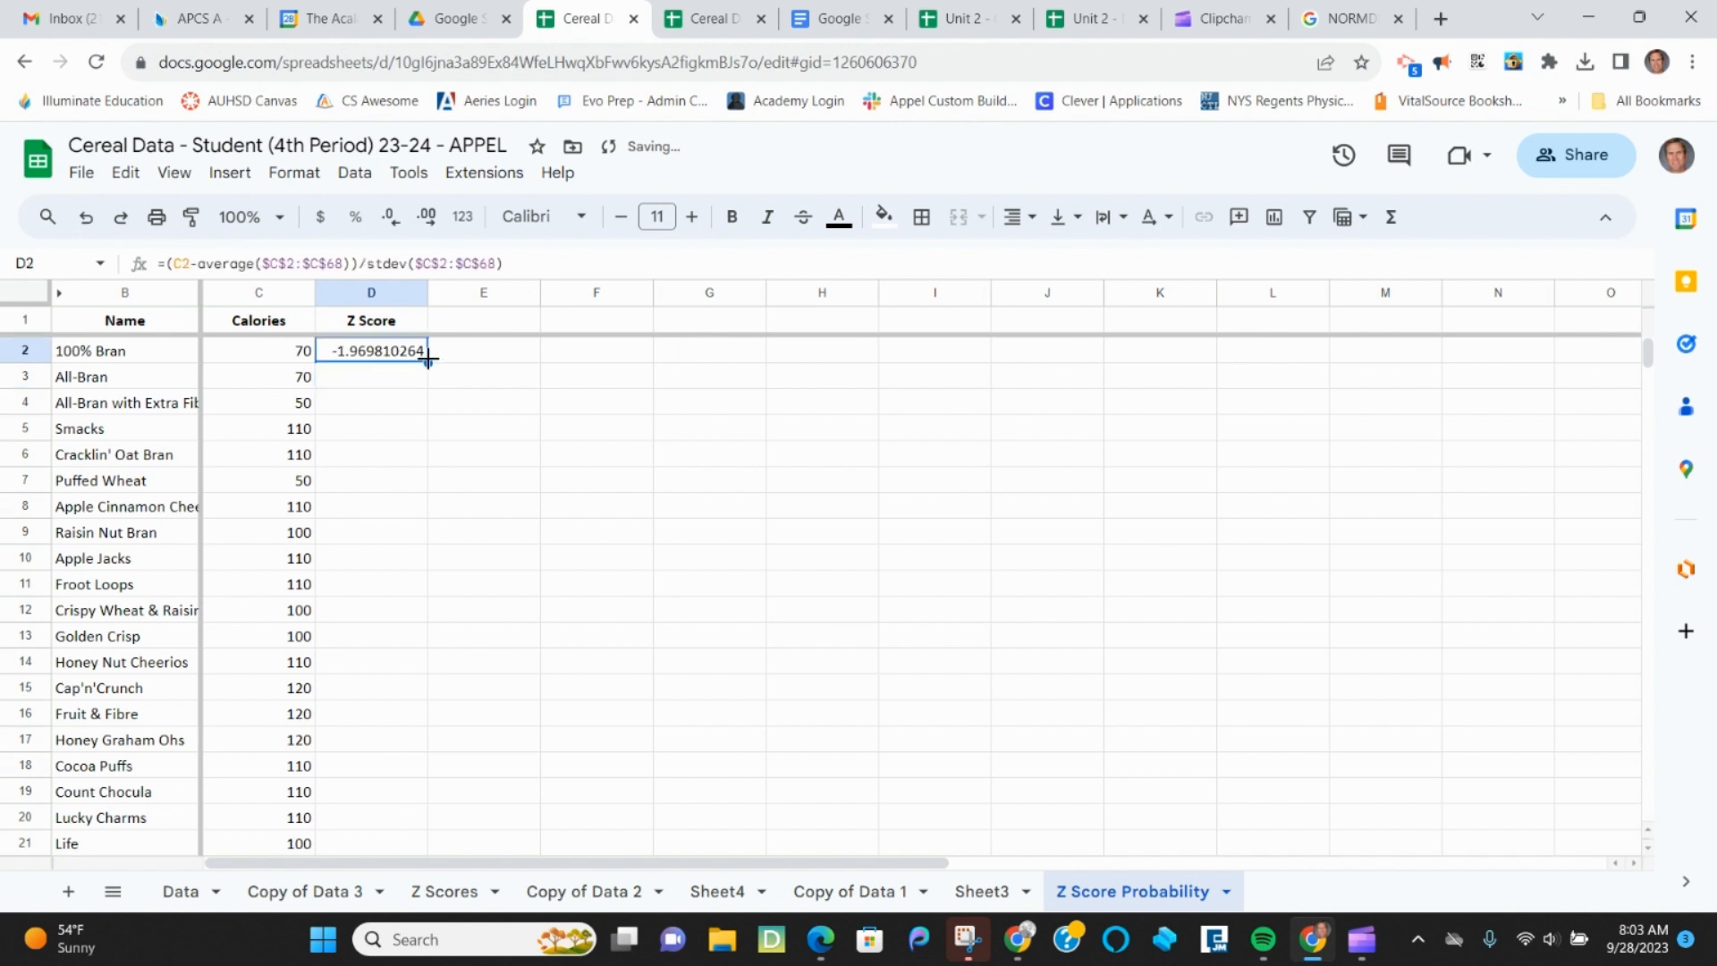
{"action": "double_click", "coordinate": [430, 363]}
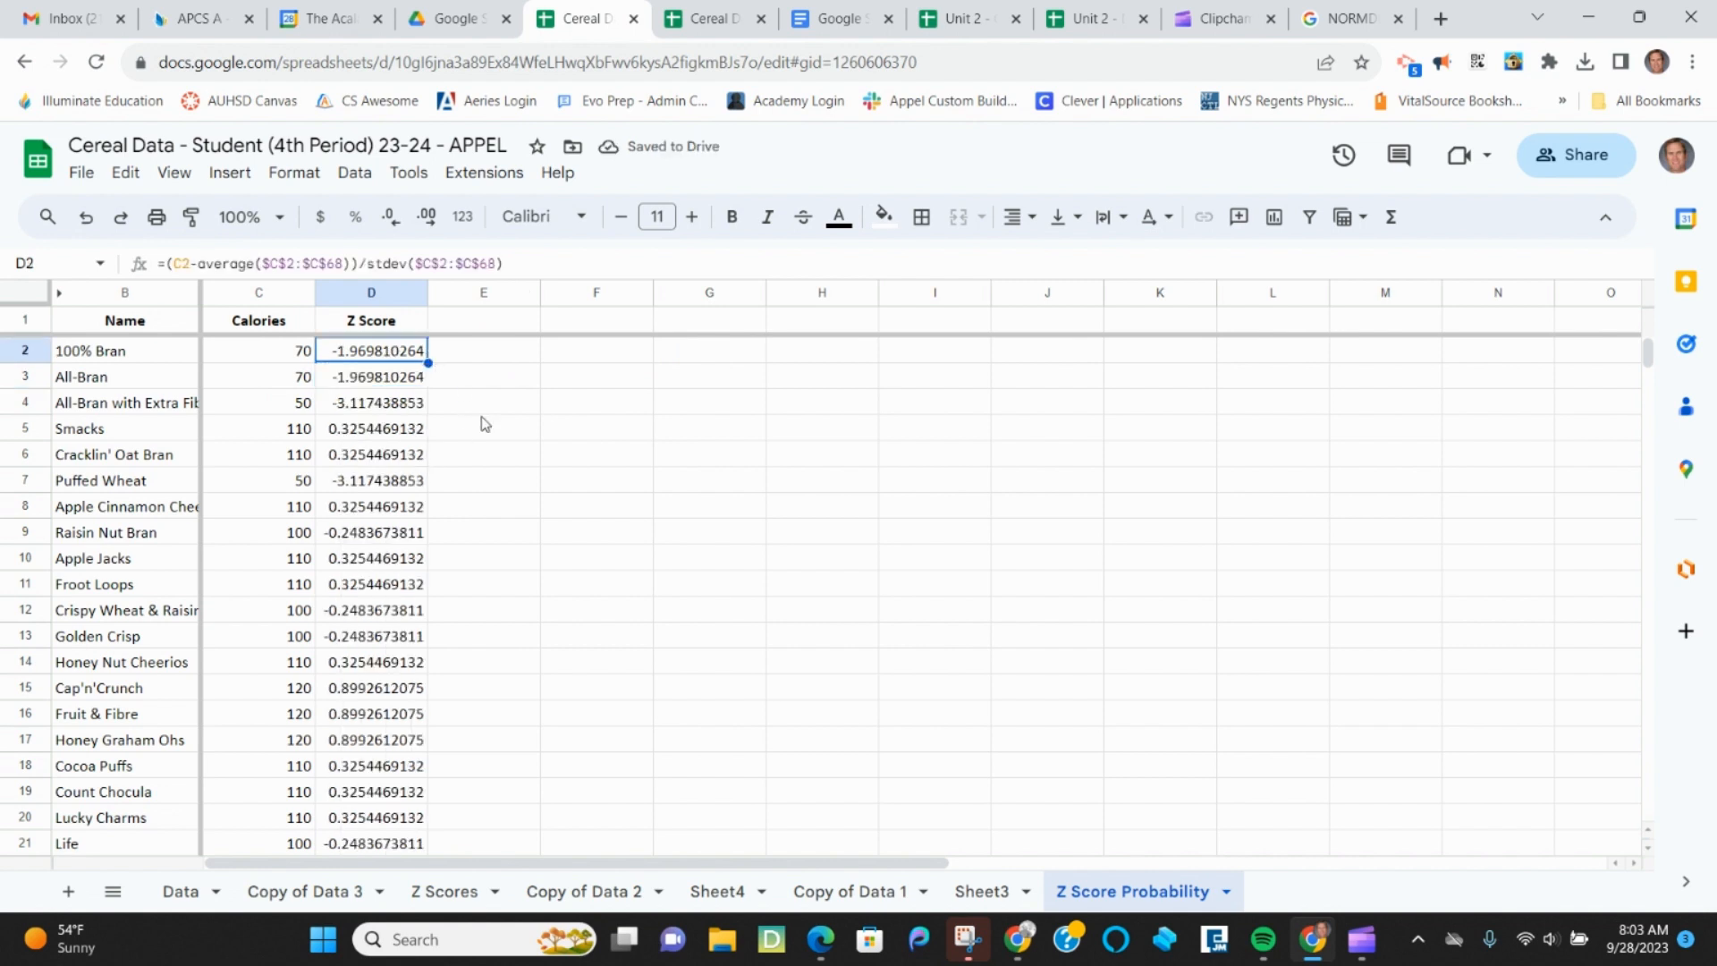
Enter the header Probability Less Than in cell E1
{"action": "left_click", "coordinate": [465, 328]}
{"action": "type", "text": "Pro"}
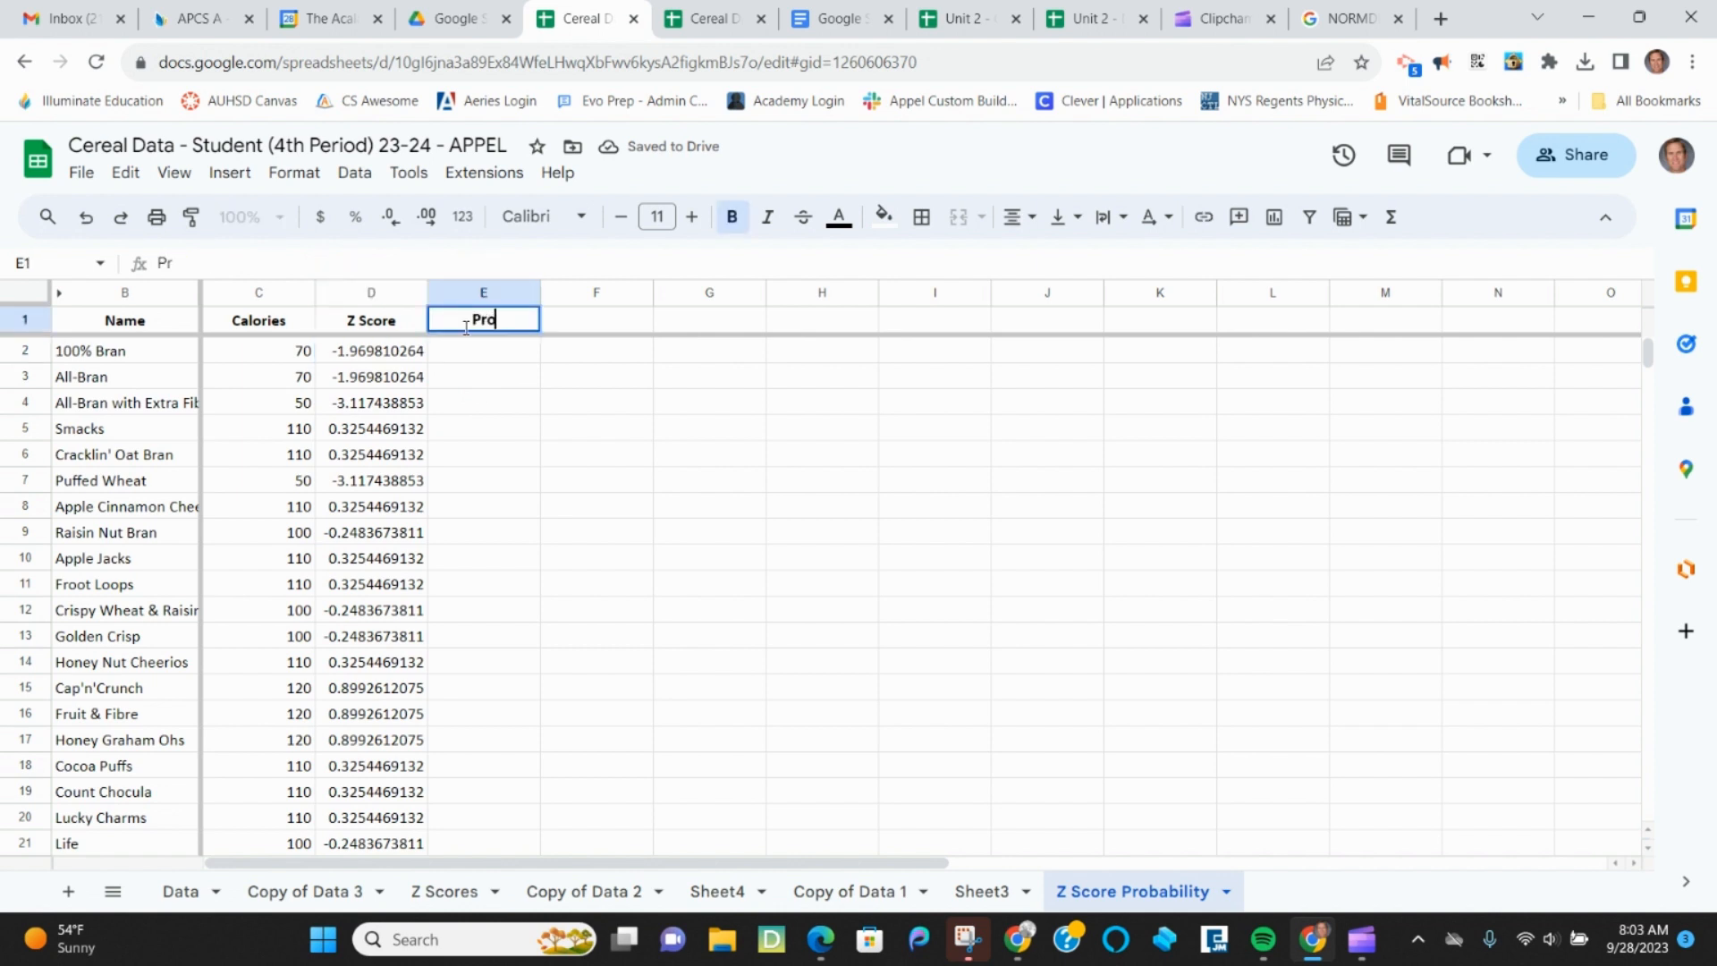
{"action": "type", "text": "bability L"}
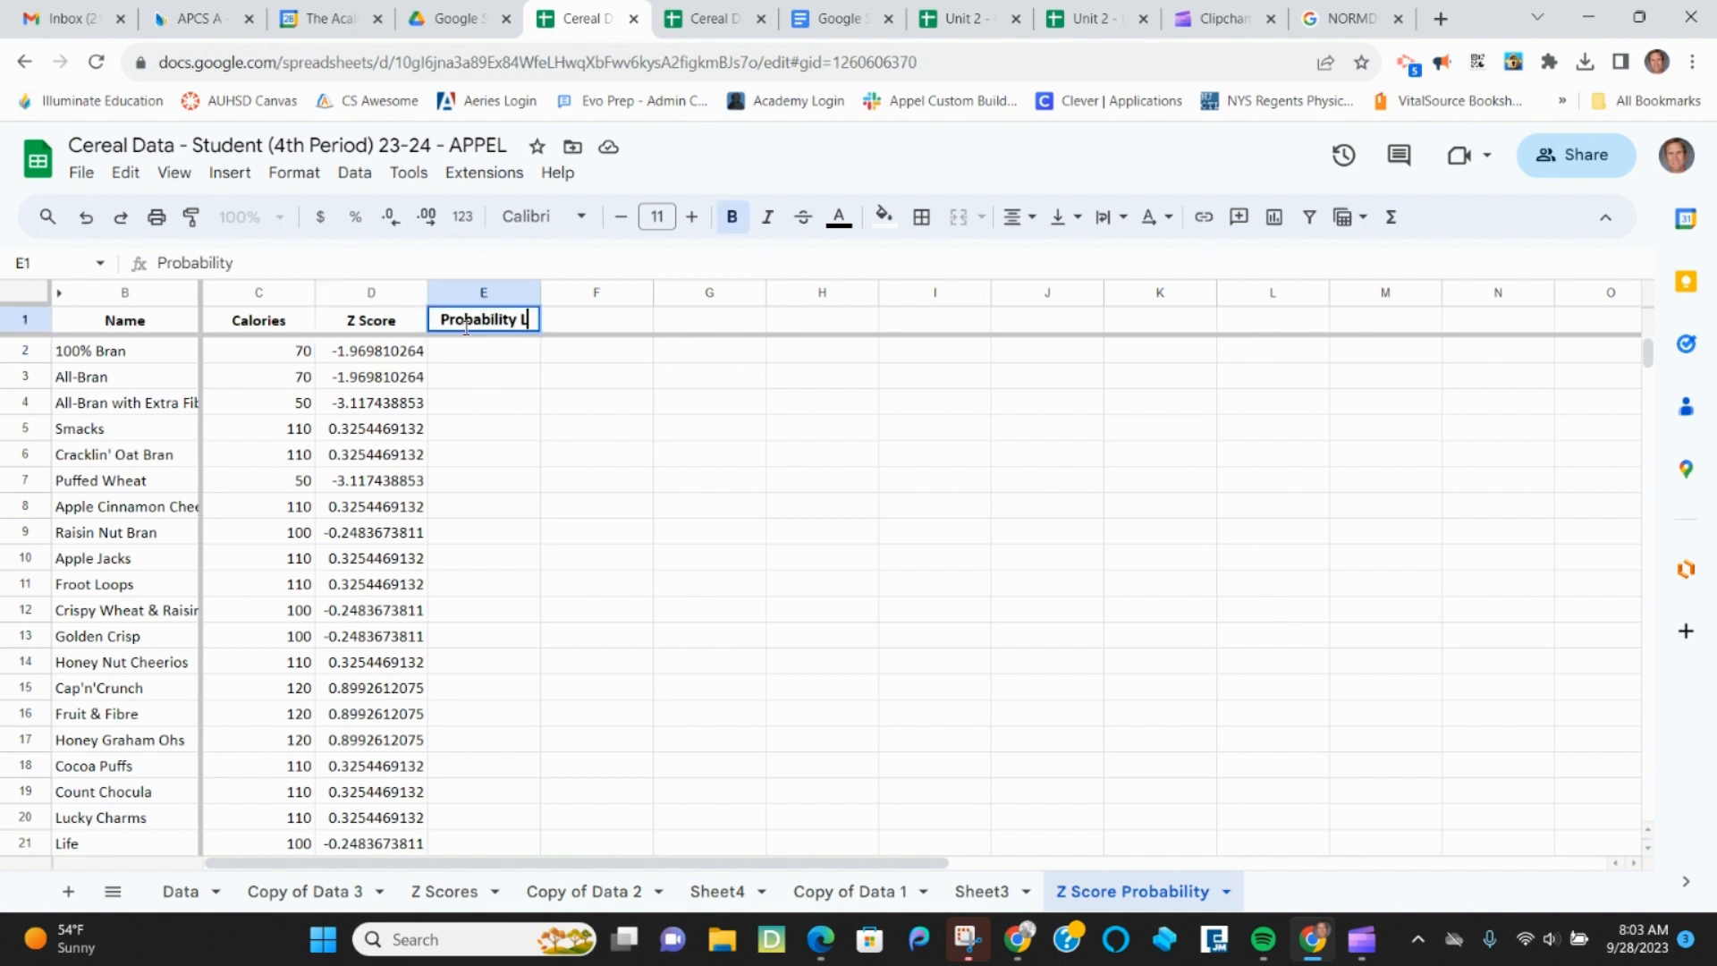
{"action": "type", "text": "ess Than"}
{"action": "key", "text": "Return"}
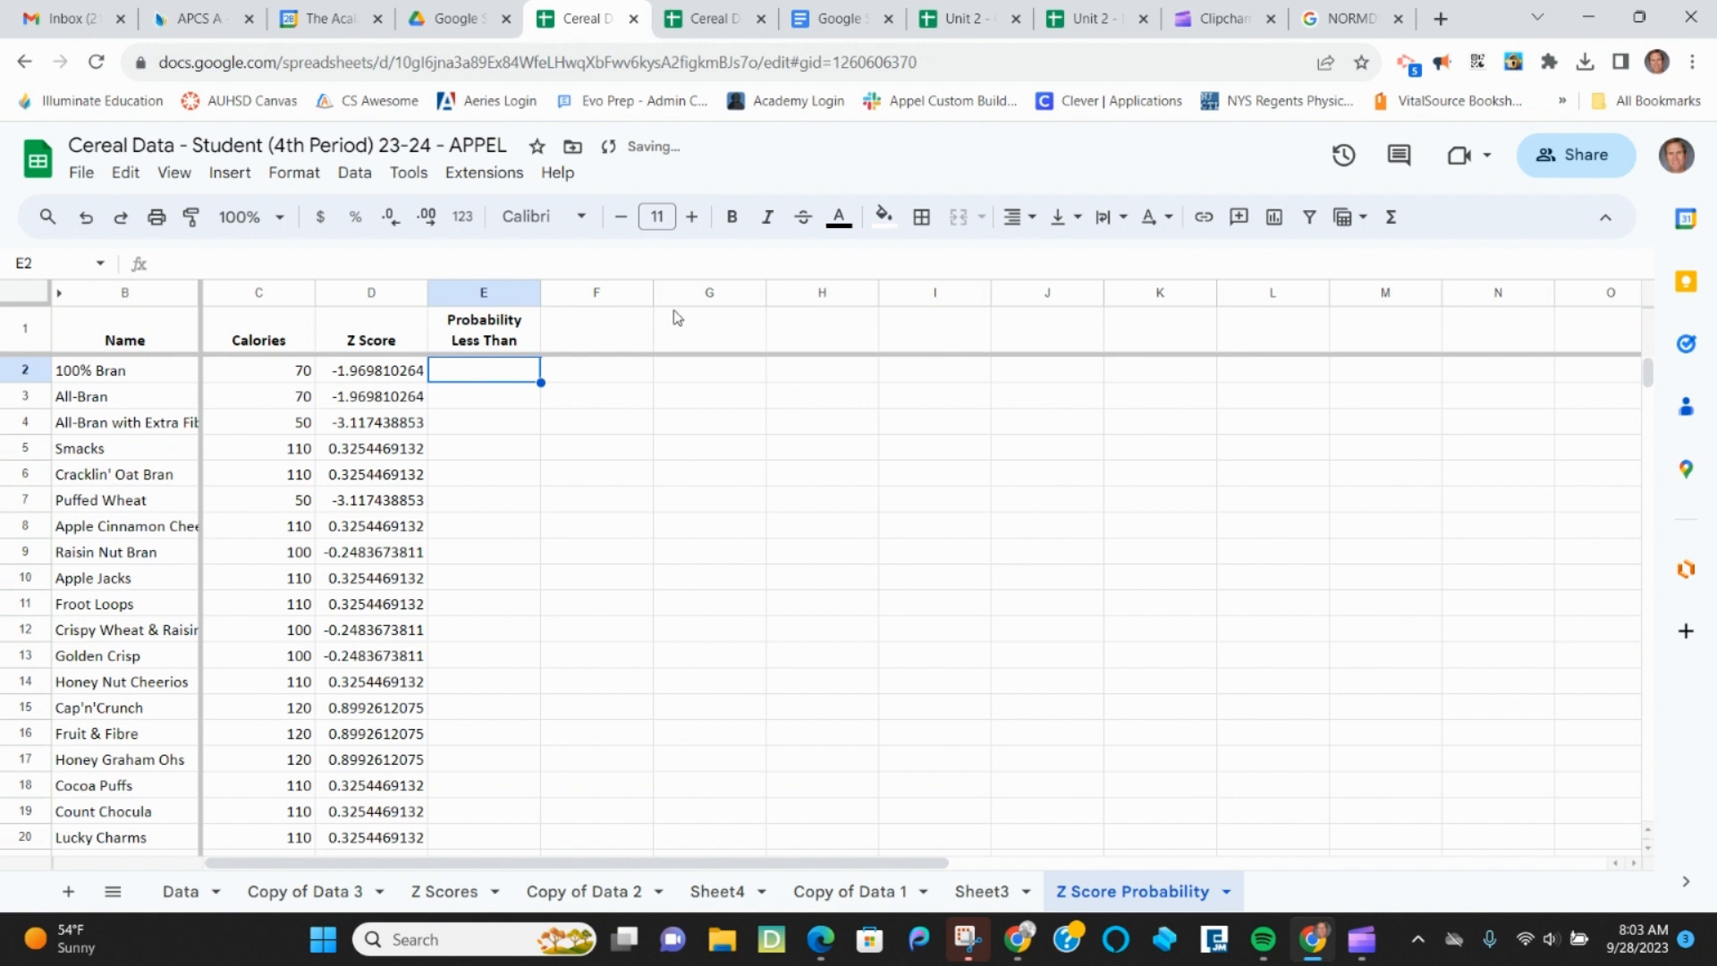
{"action": "left_click", "coordinate": [612, 381]}
{"action": "left_click", "coordinate": [718, 400]}
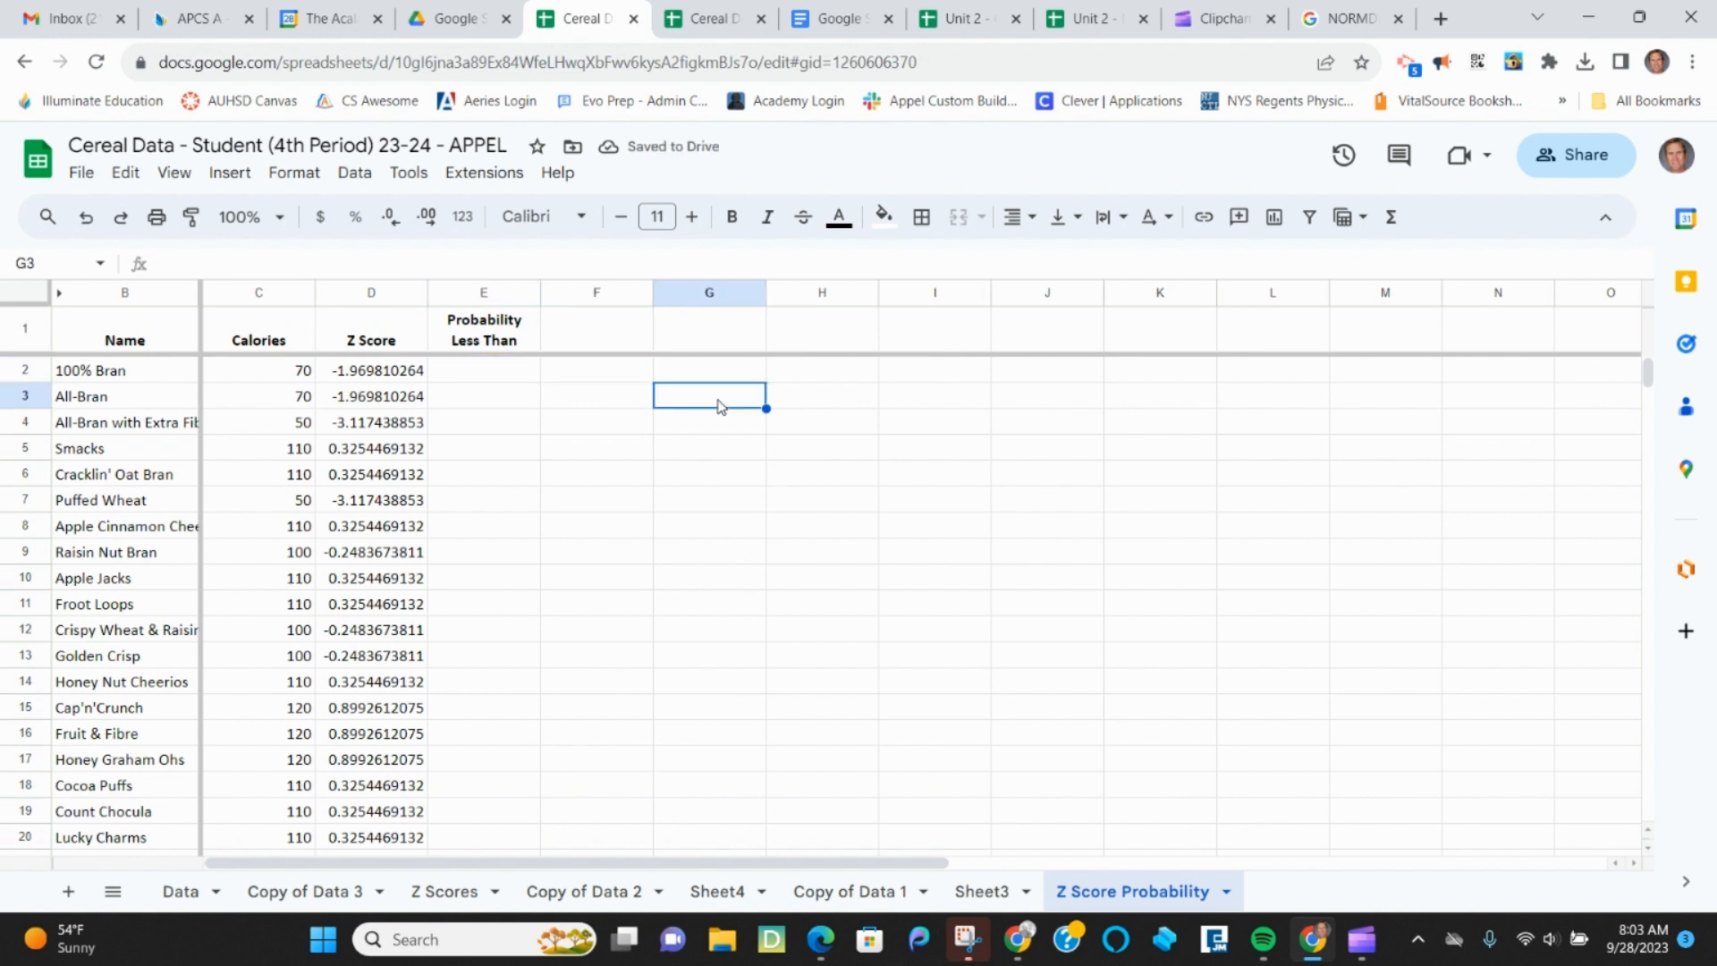
{"action": "left_click", "coordinate": [691, 376]}
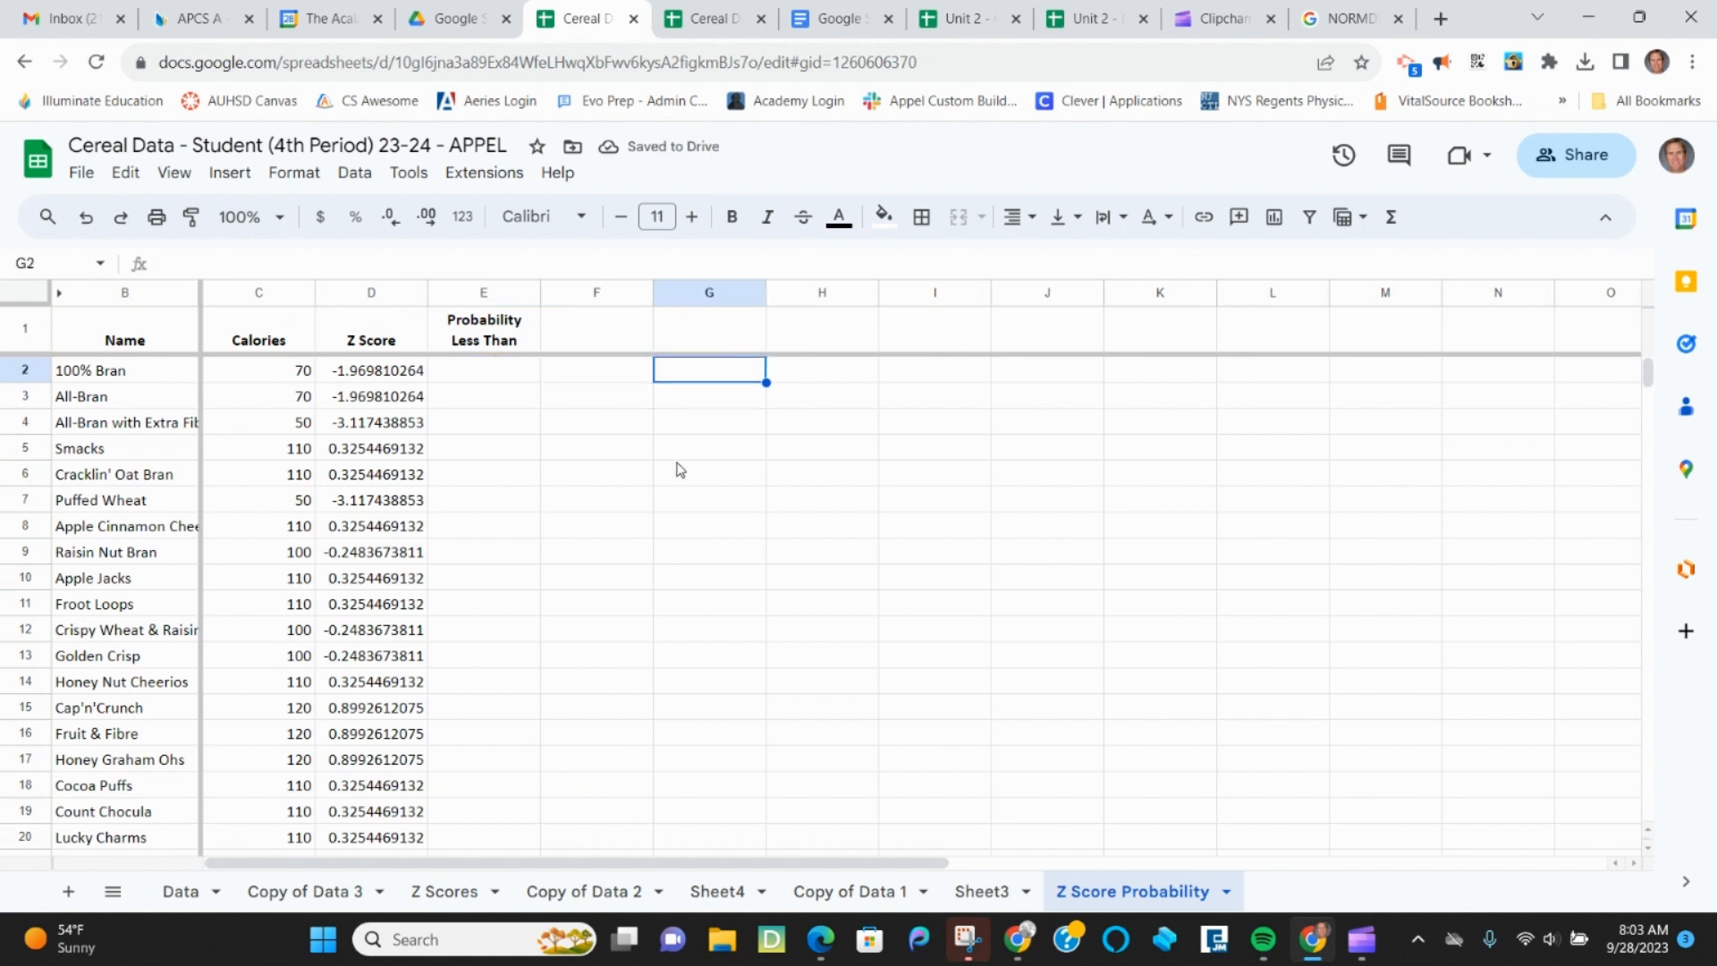
Search the web for "z probability table" in a new browser tab
{"action": "left_click", "coordinate": [1441, 19]}
{"action": "type", "text": "z"}
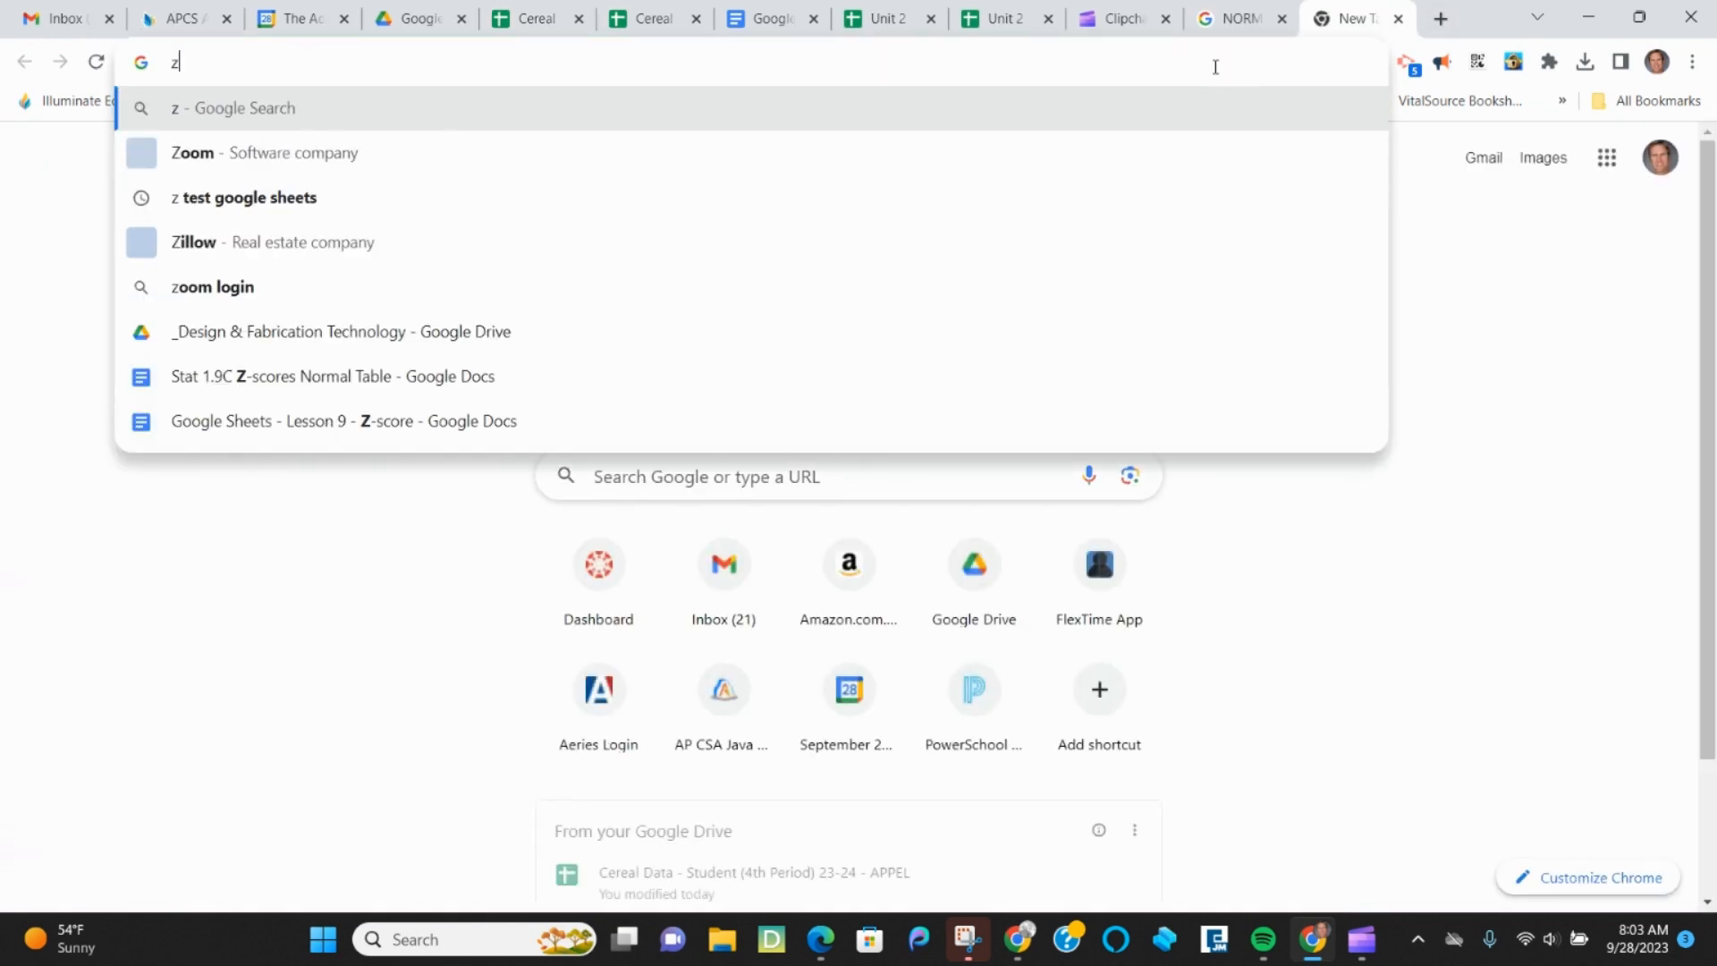
{"action": "type", "text": " probability ta"}
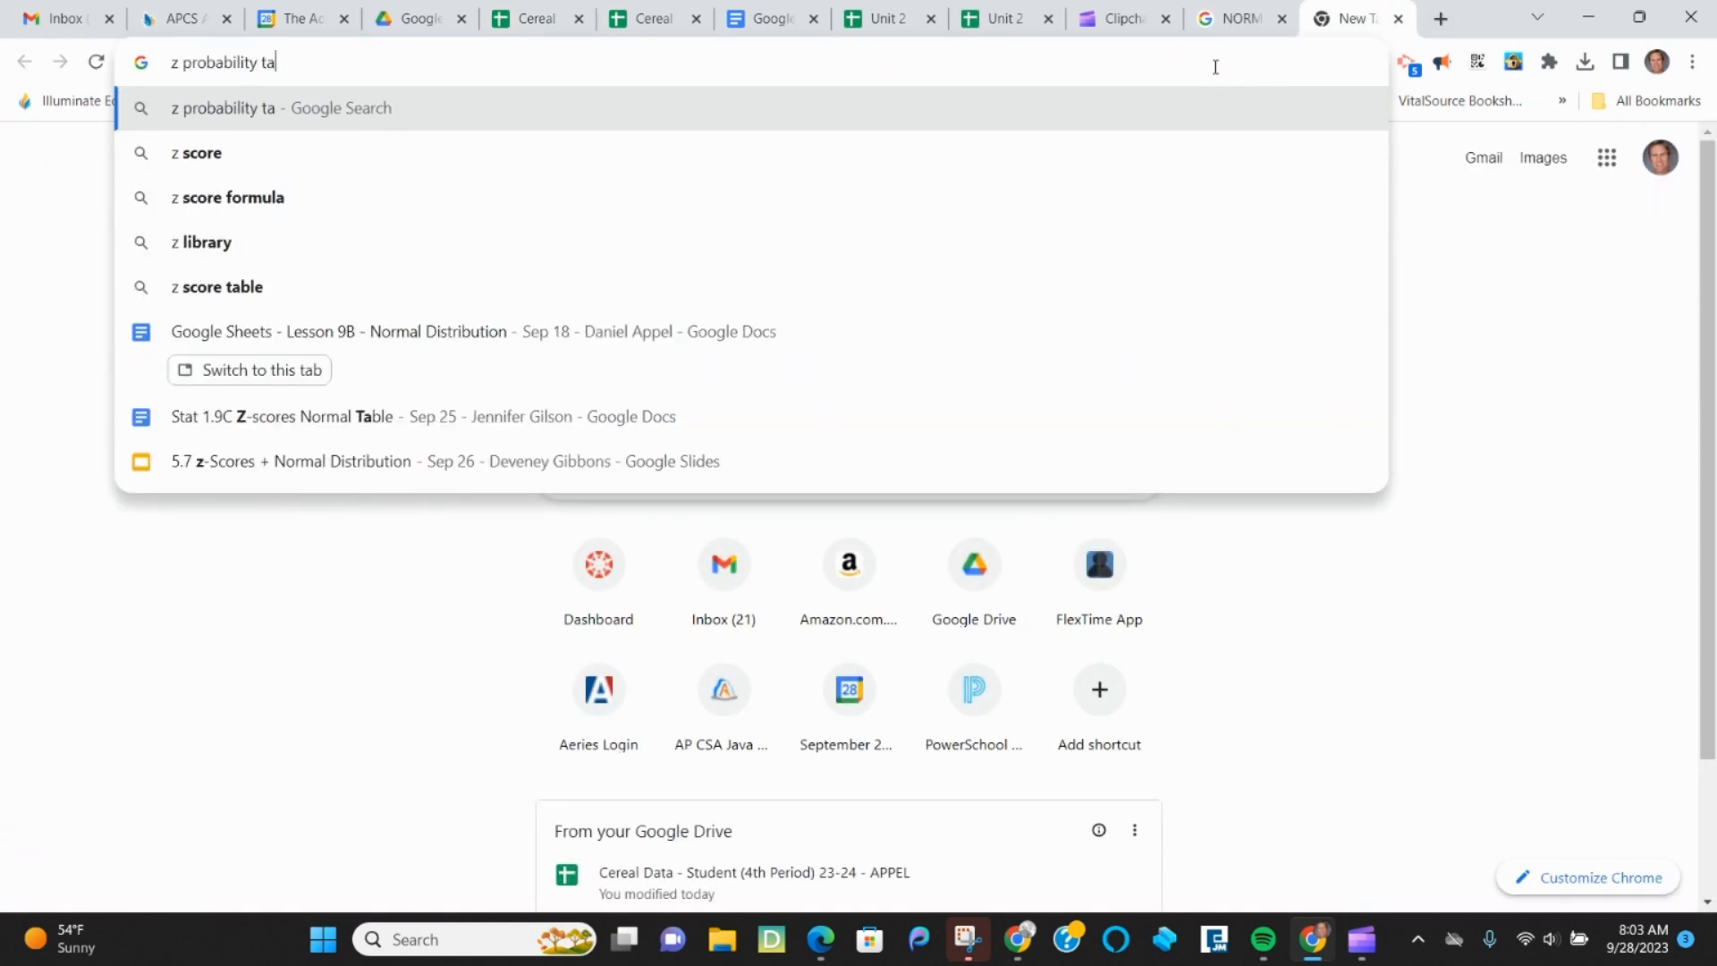
{"action": "type", "text": "ble"}
{"action": "key", "text": "Return"}
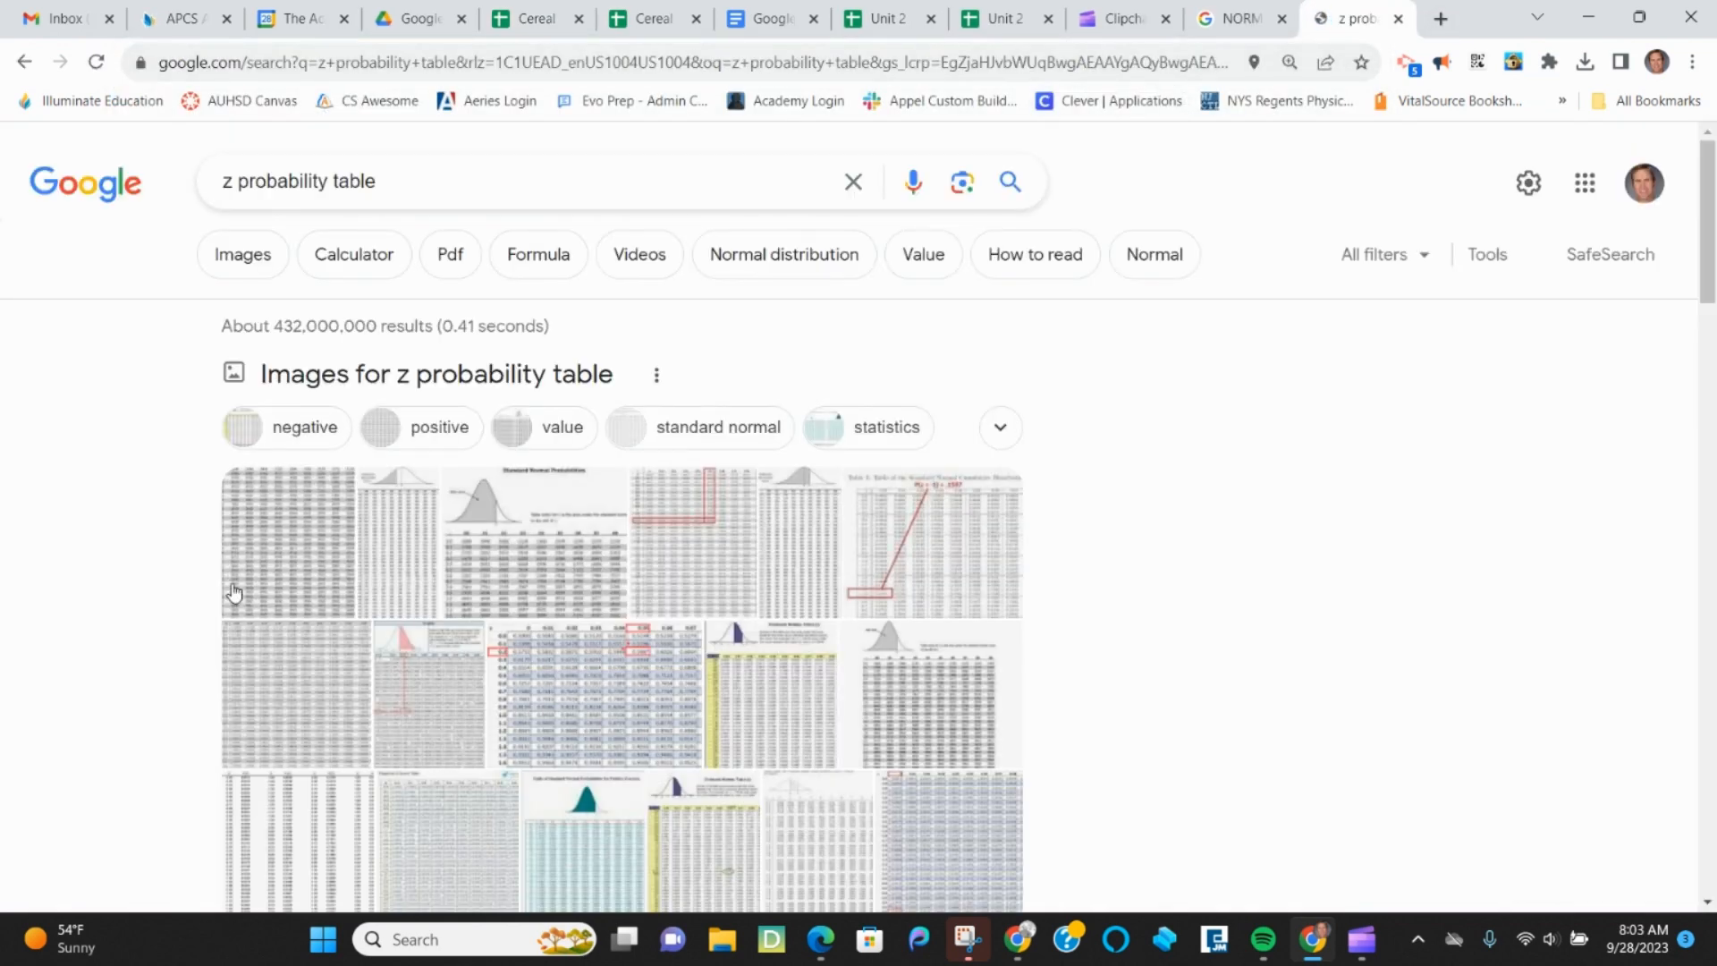
{"action": "left_click", "coordinate": [233, 593]}
{"action": "right_click", "coordinate": [1299, 558]}
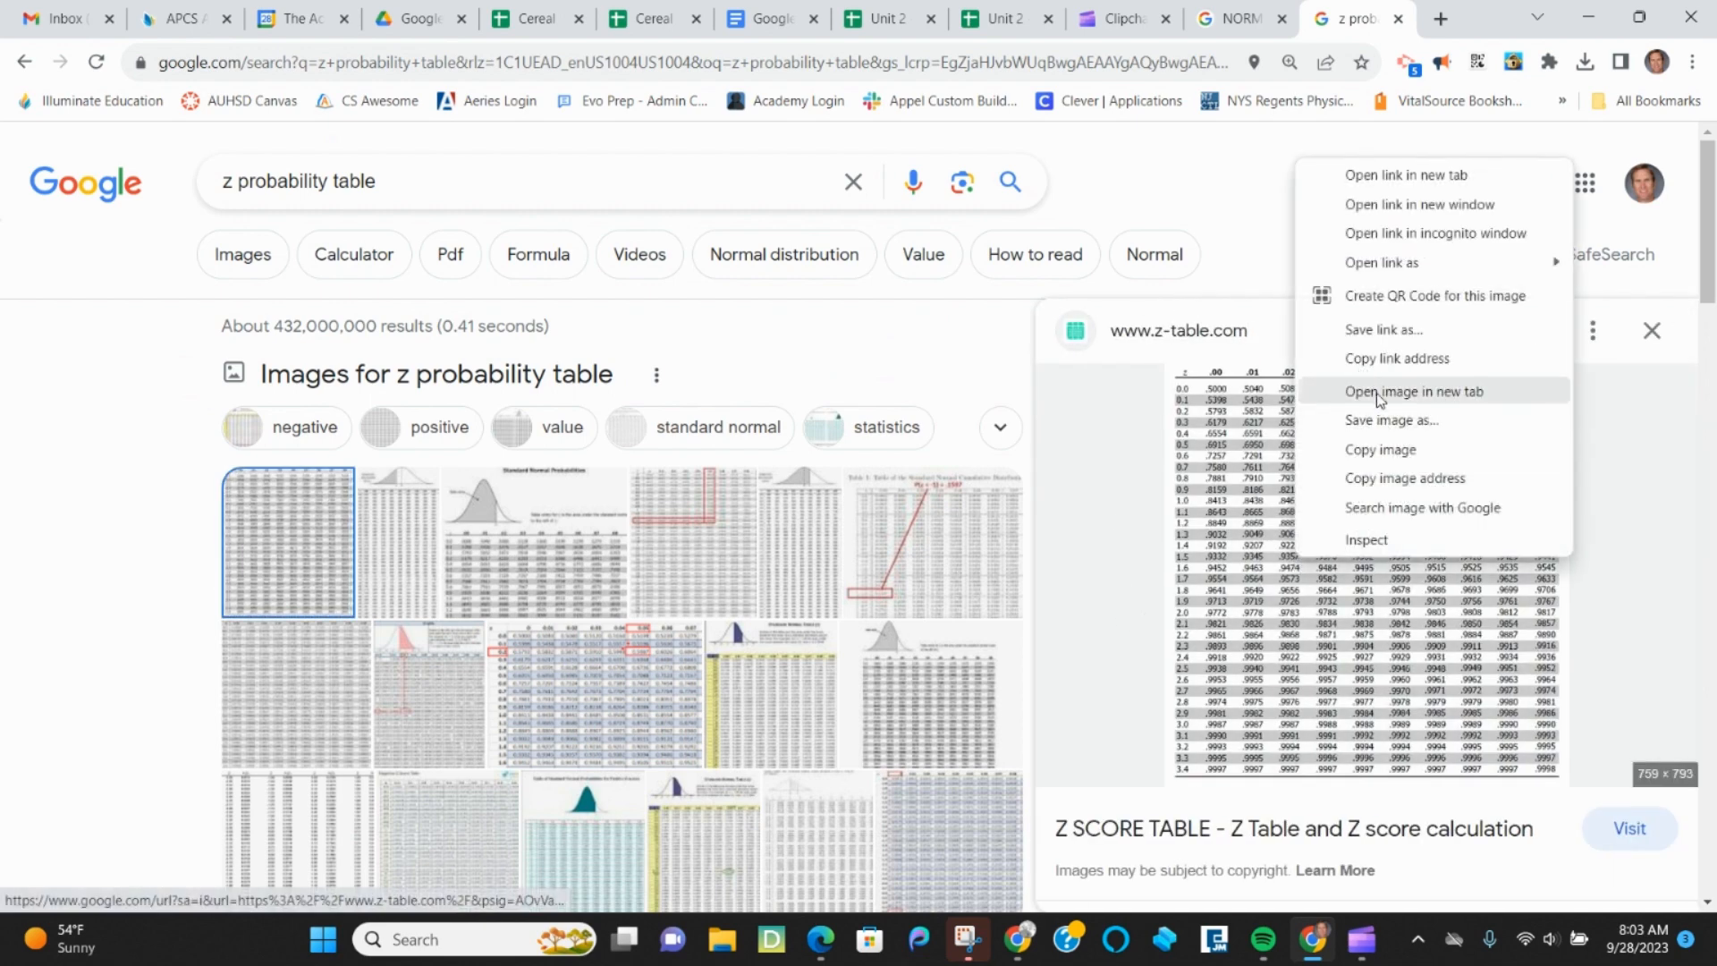
{"action": "left_click", "coordinate": [1382, 450]}
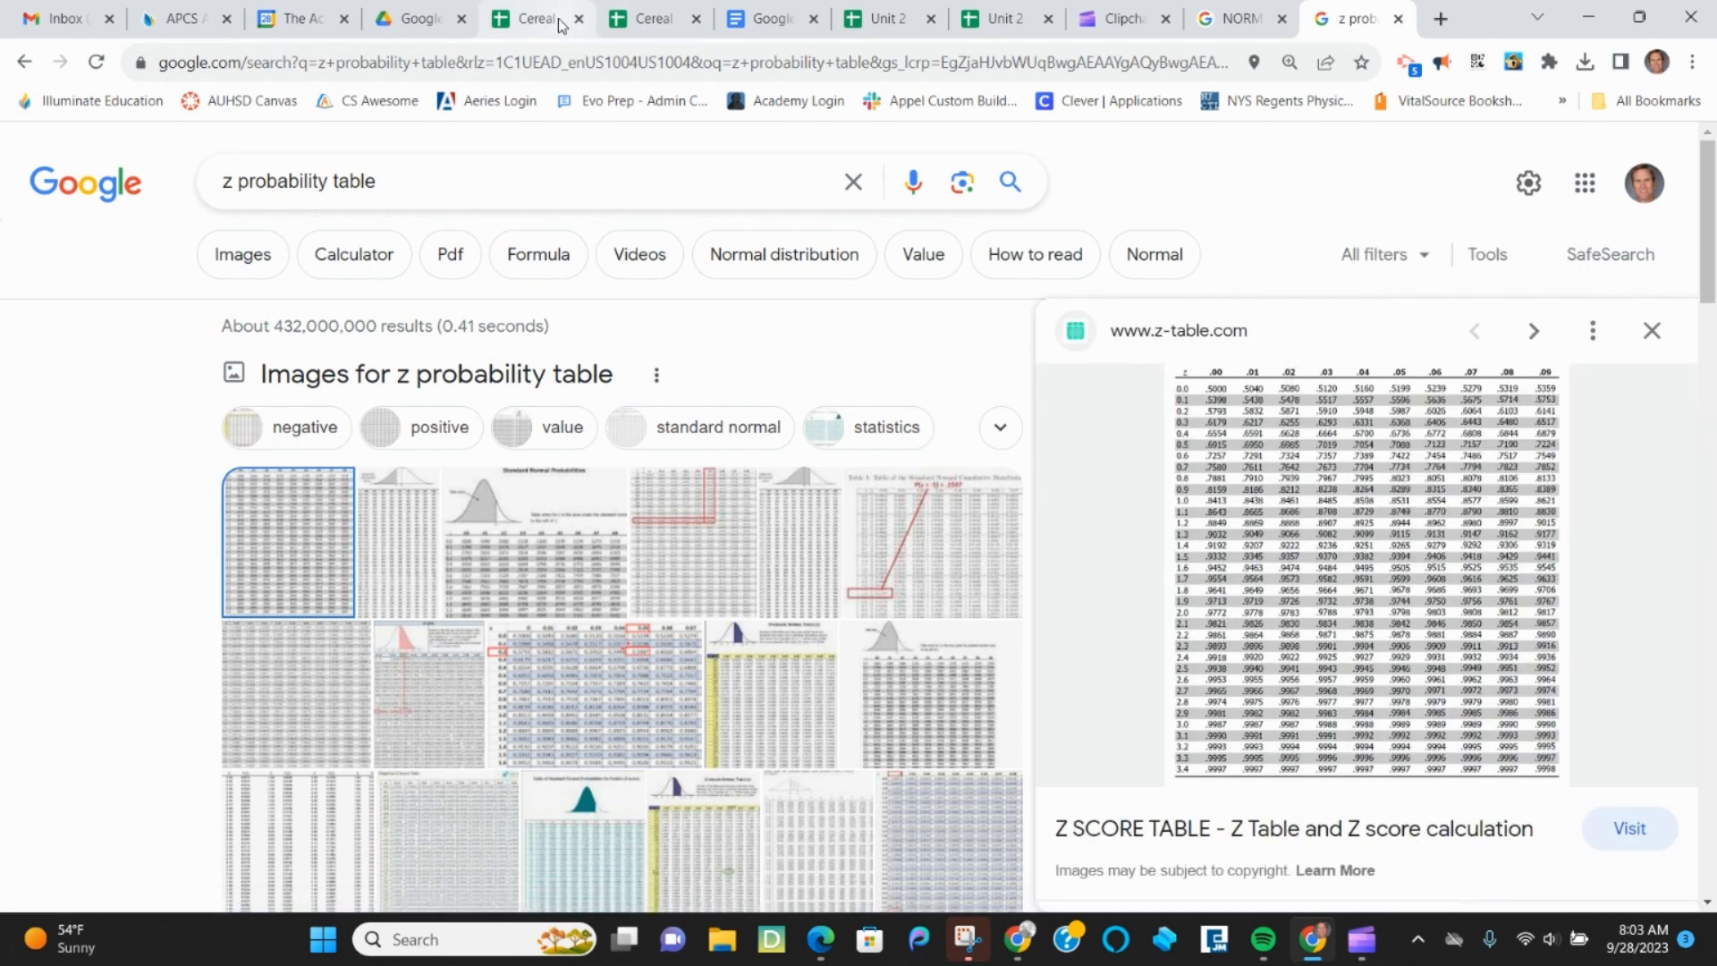
{"action": "left_click", "coordinate": [560, 24]}
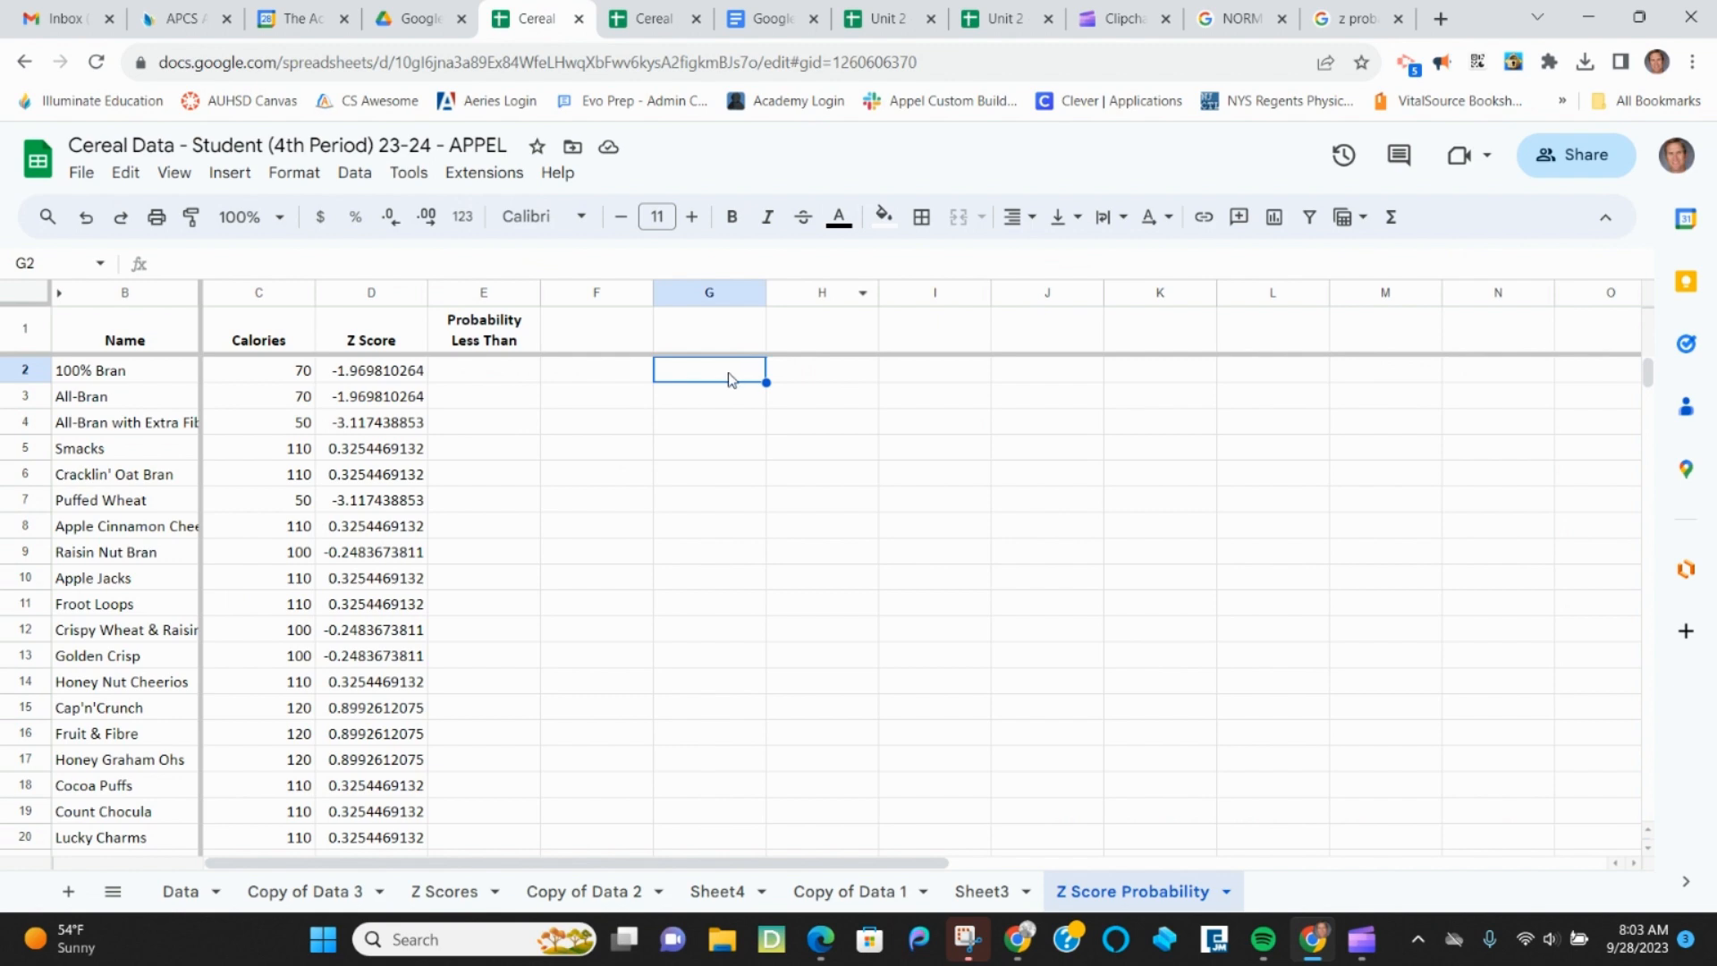
{"action": "right_click", "coordinate": [802, 373]}
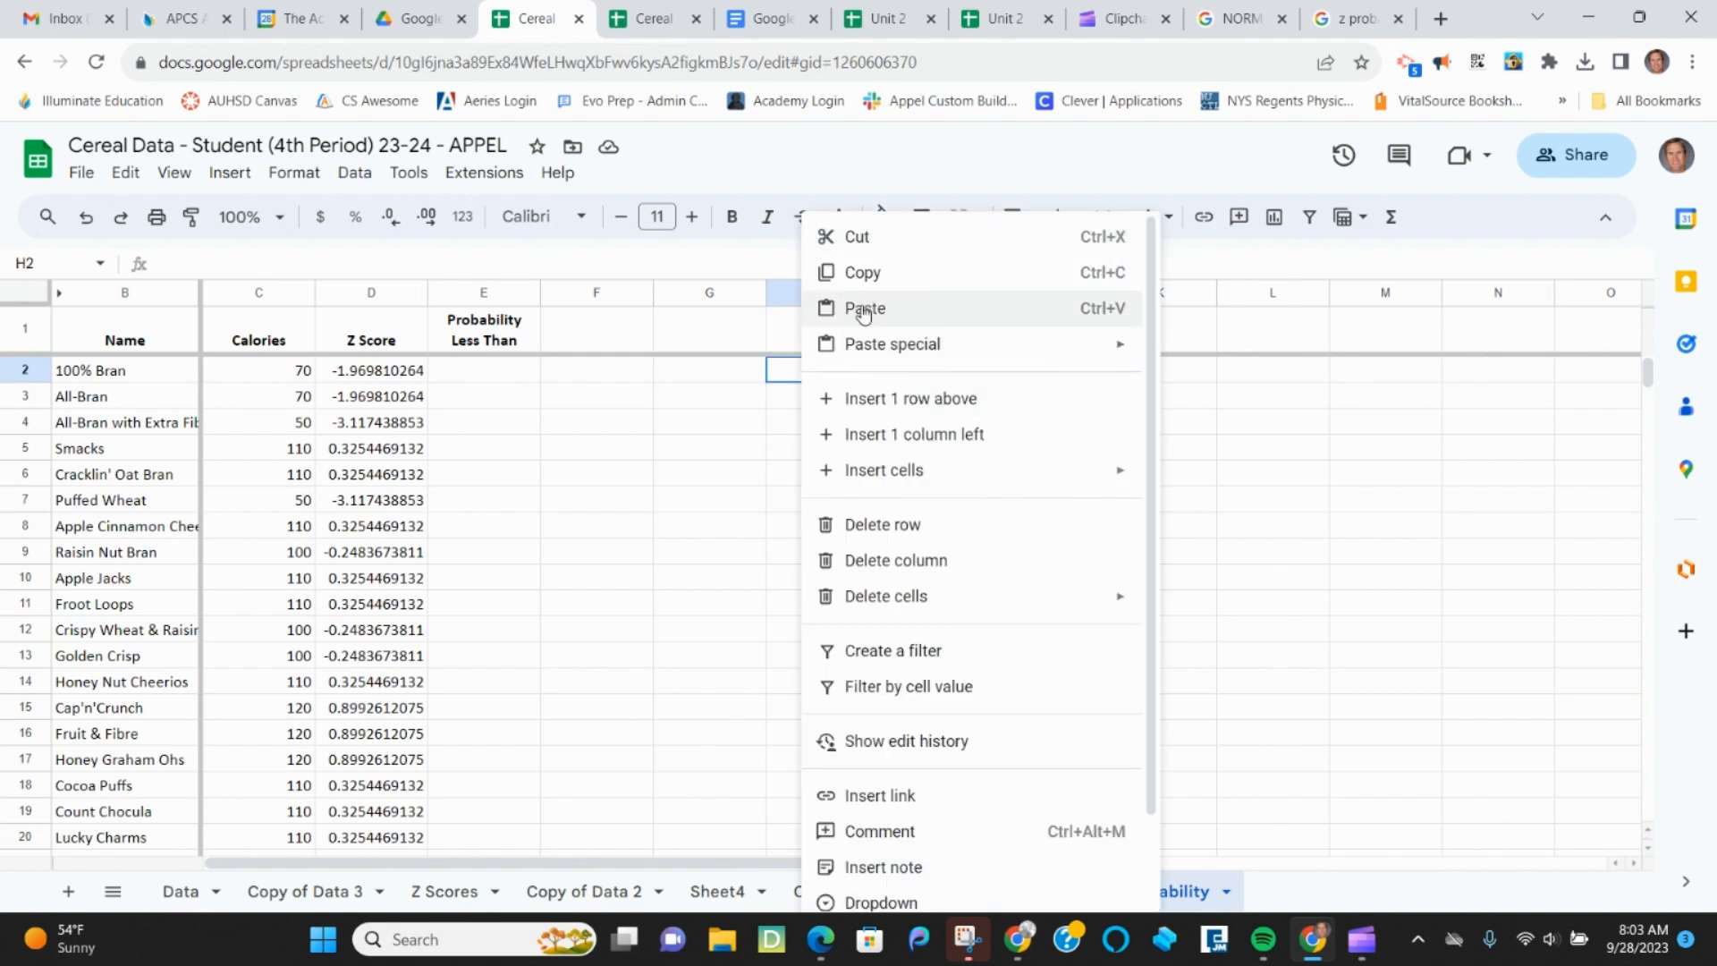
{"action": "left_click", "coordinate": [863, 309]}
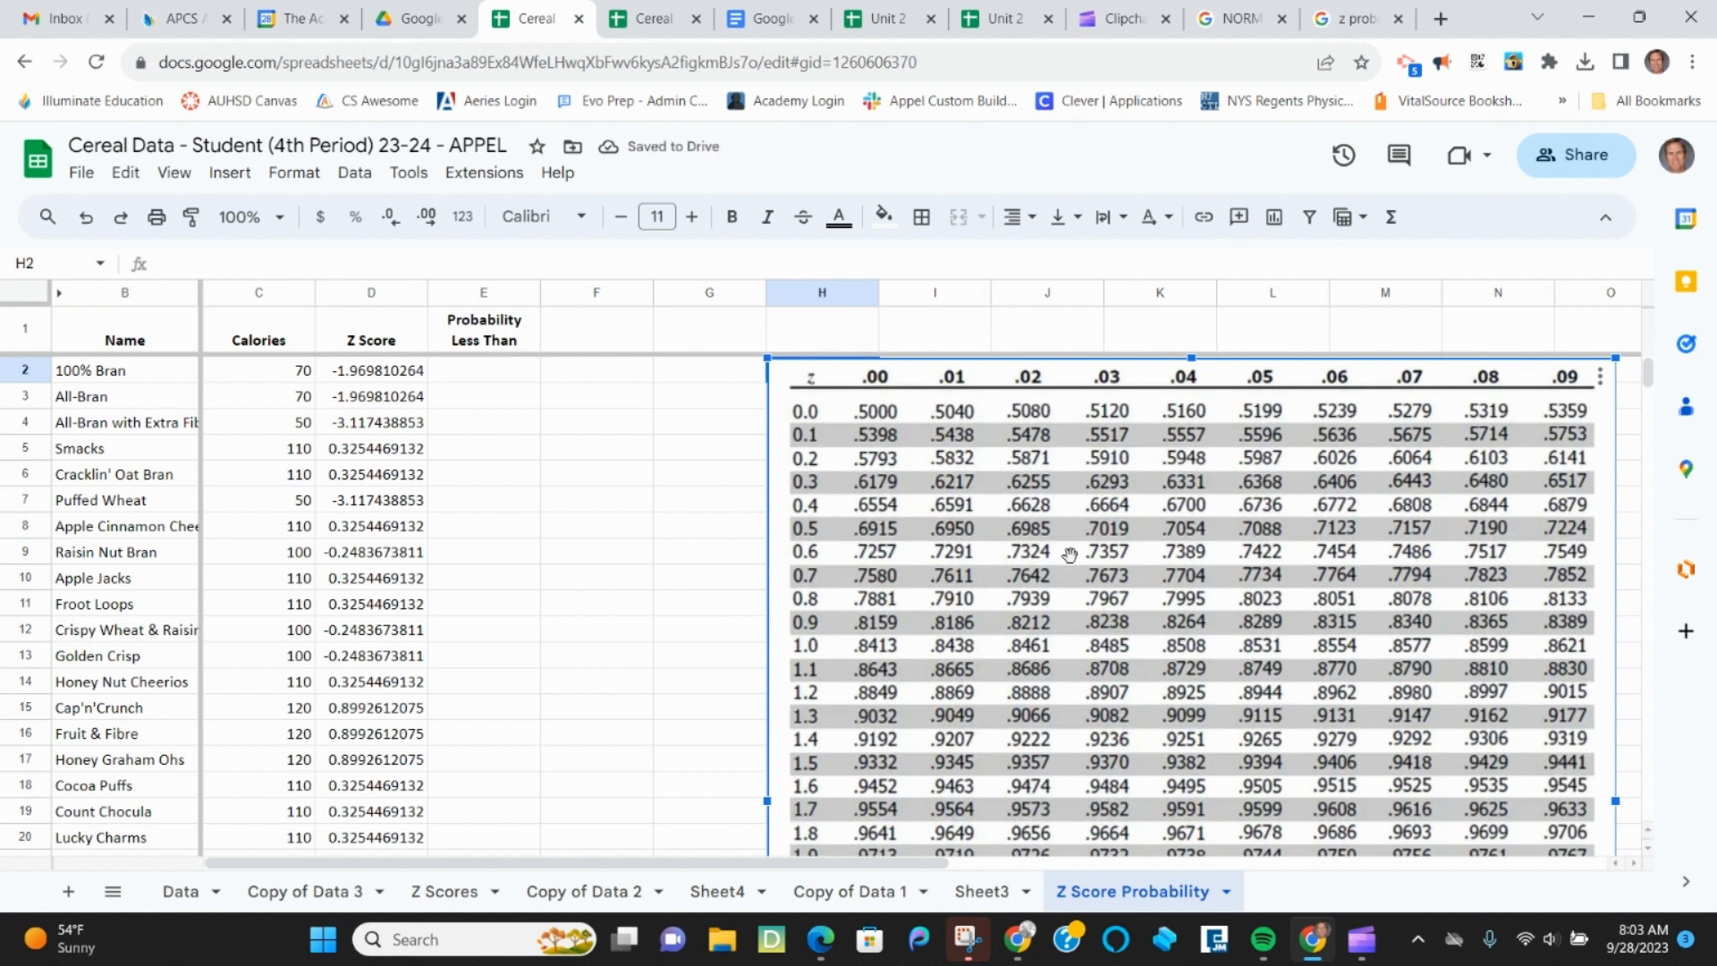
Start a NORMDIST formula in cell E2 with D2 as the x argument
{"action": "left_click", "coordinate": [461, 380]}
{"action": "type", "text": "=n"}
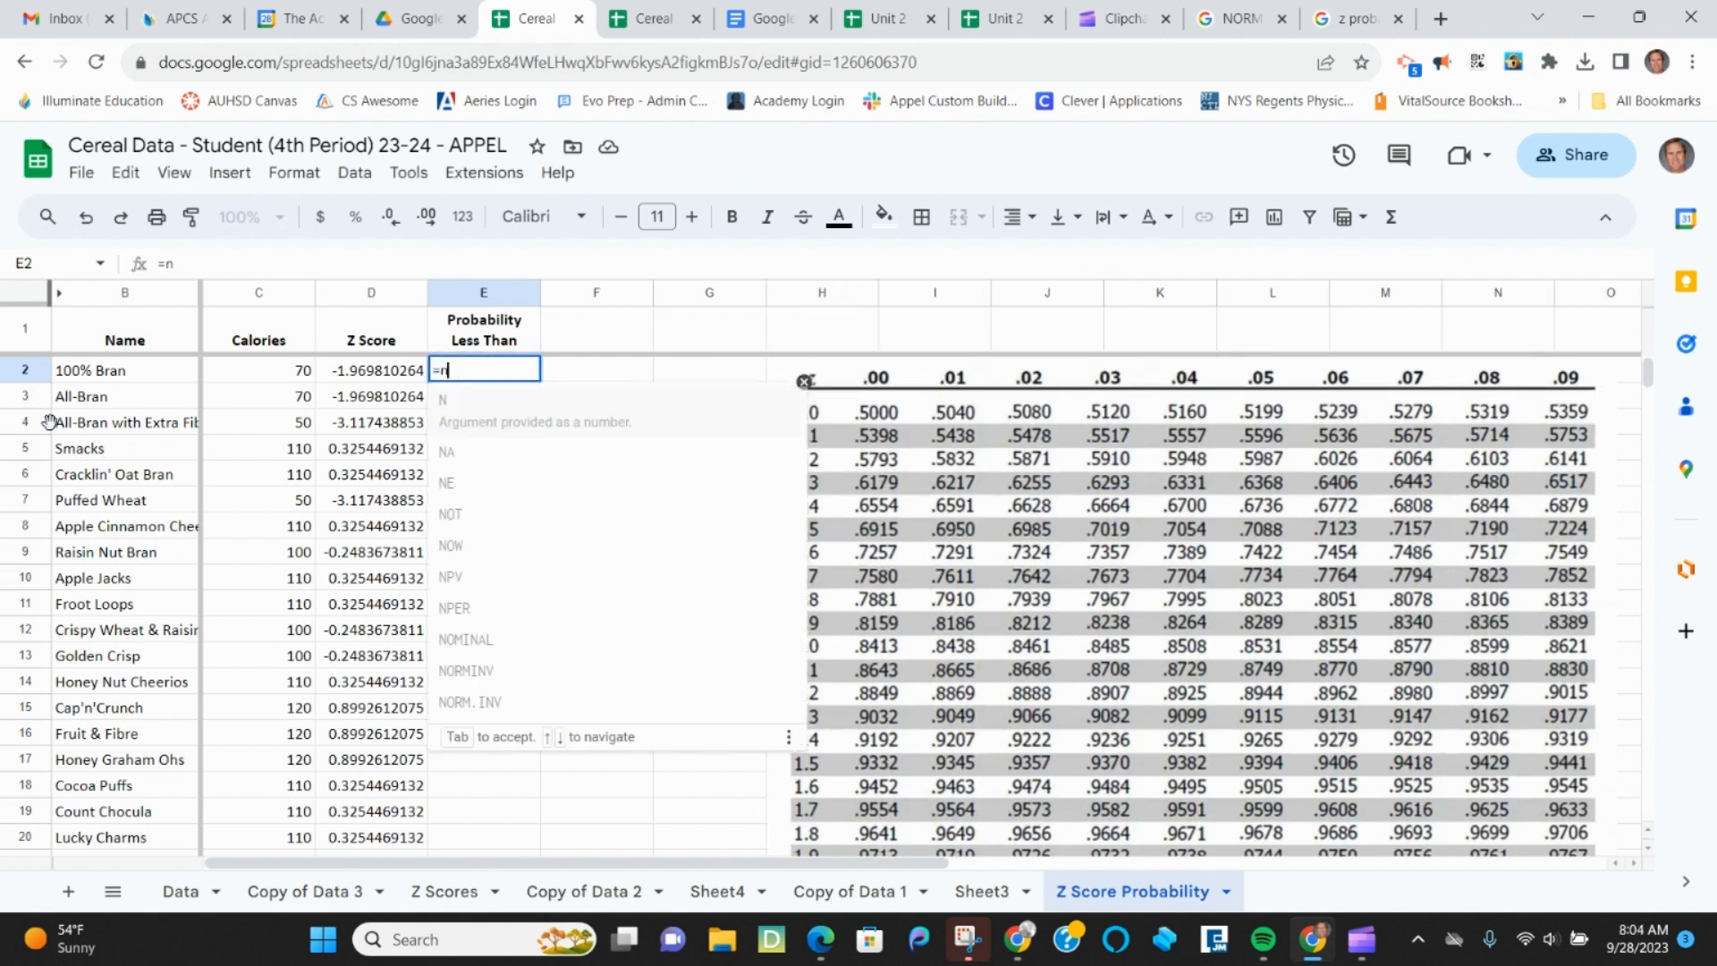
{"action": "type", "text": "orm"}
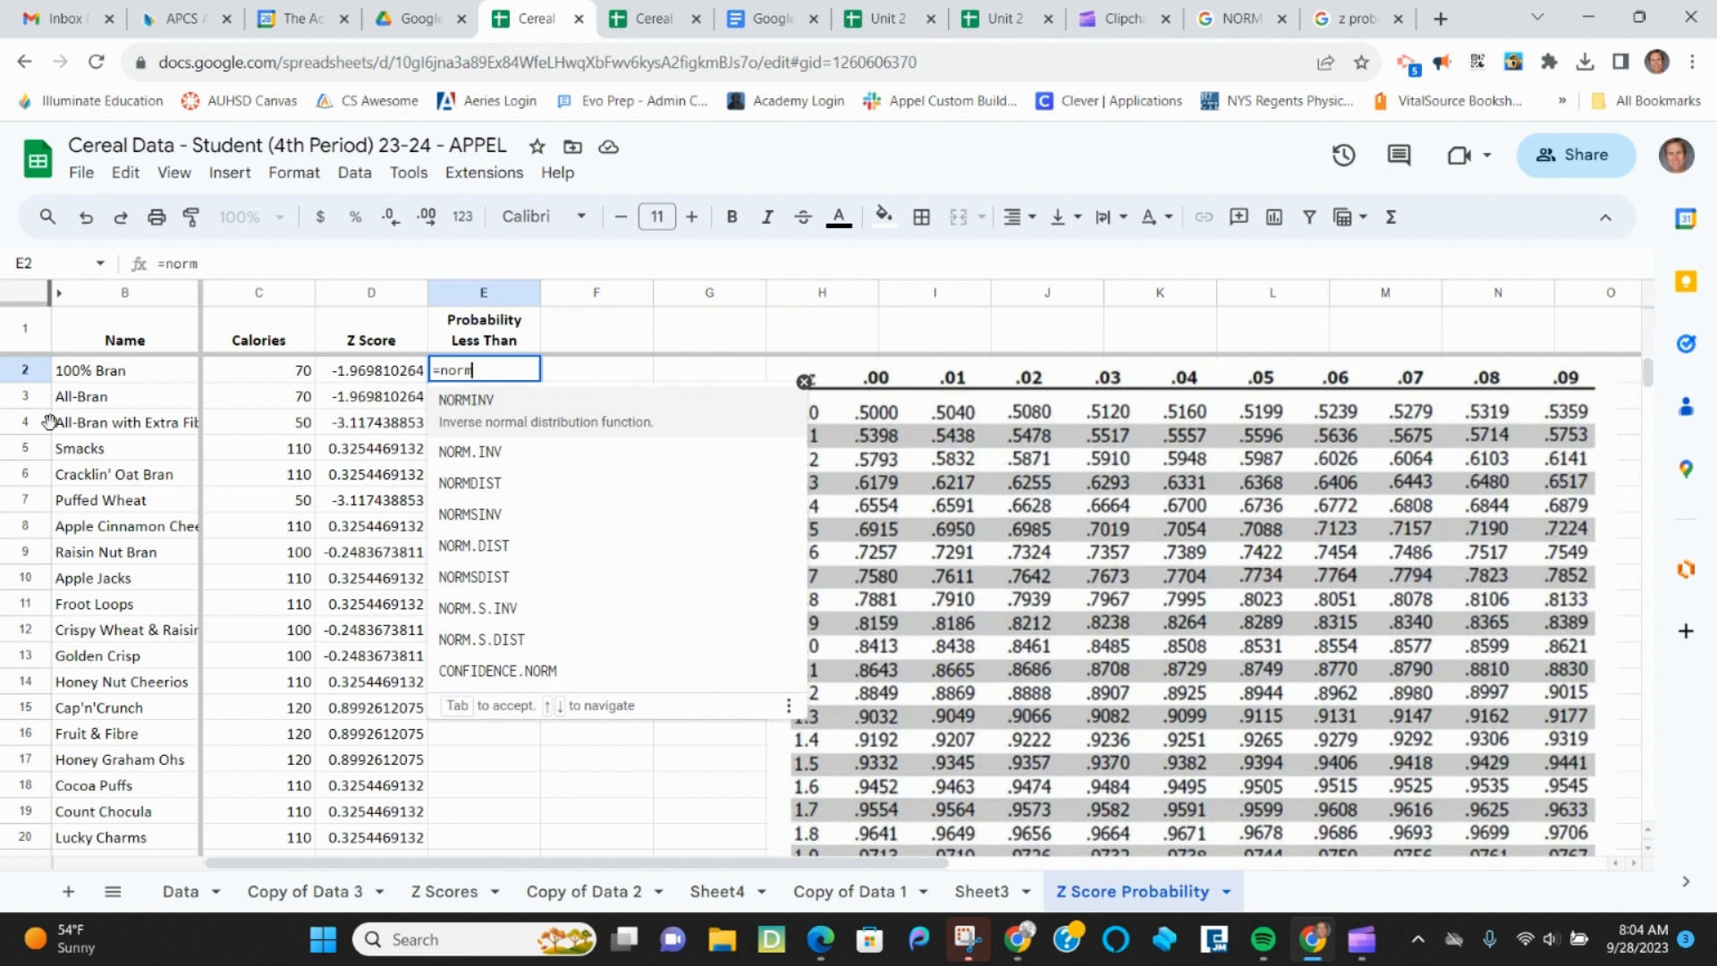
{"action": "type", "text": "di"}
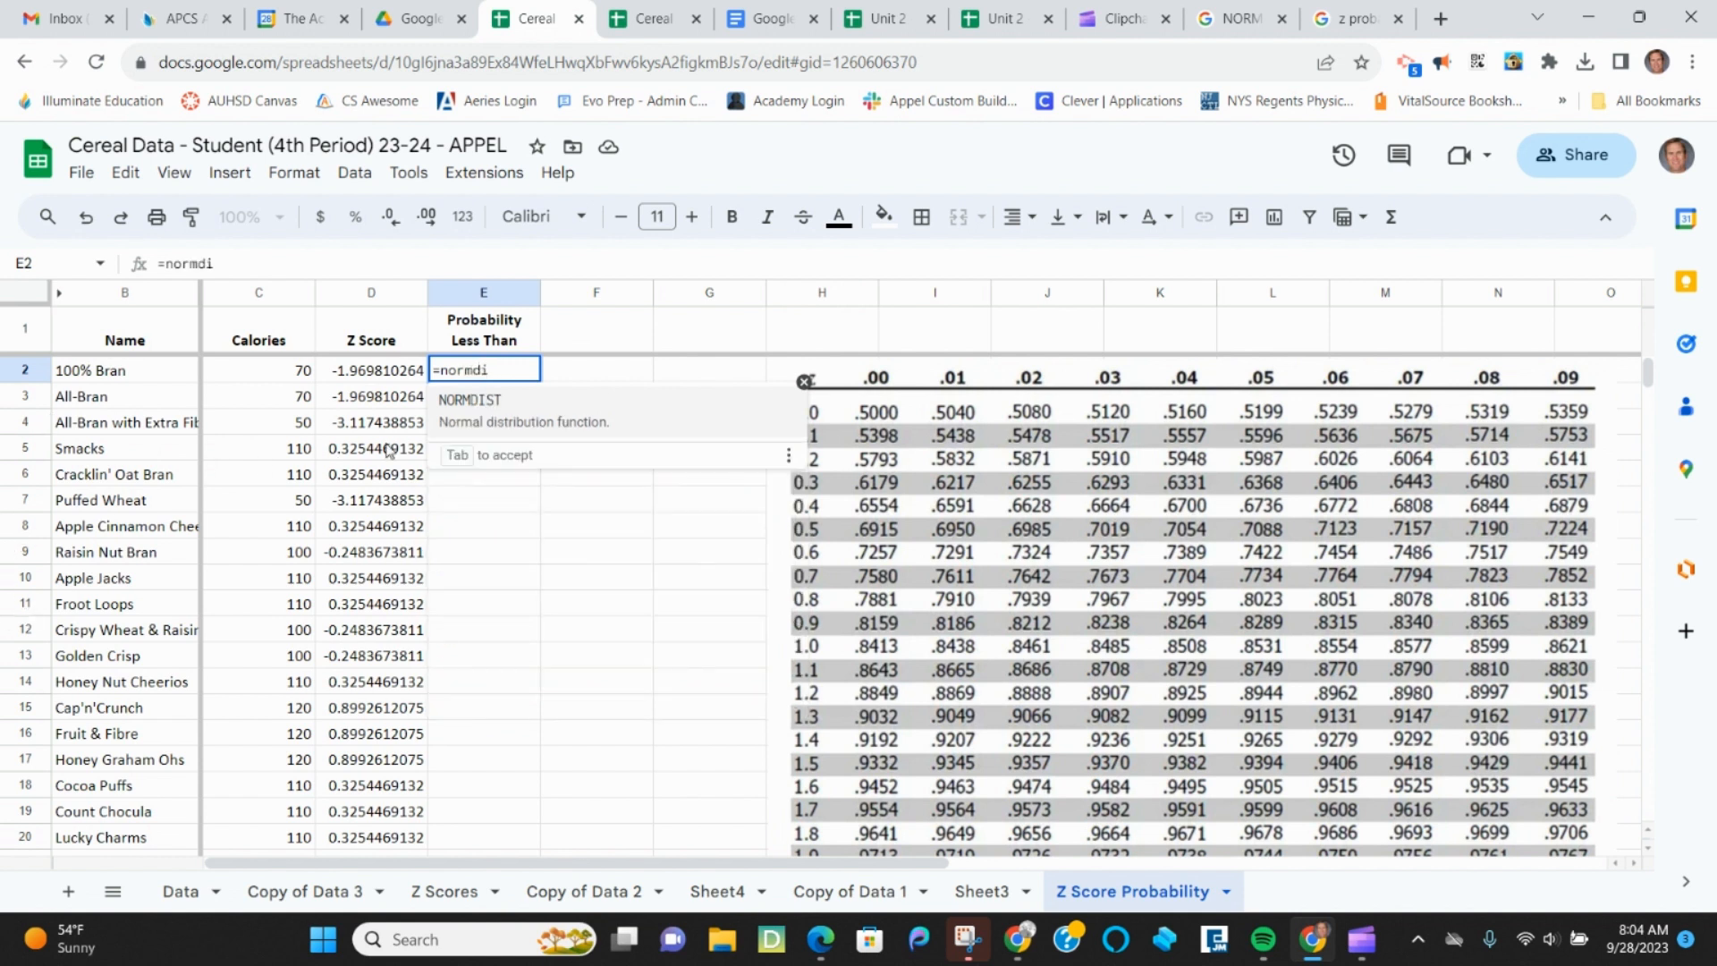
{"action": "left_click", "coordinate": [462, 407]}
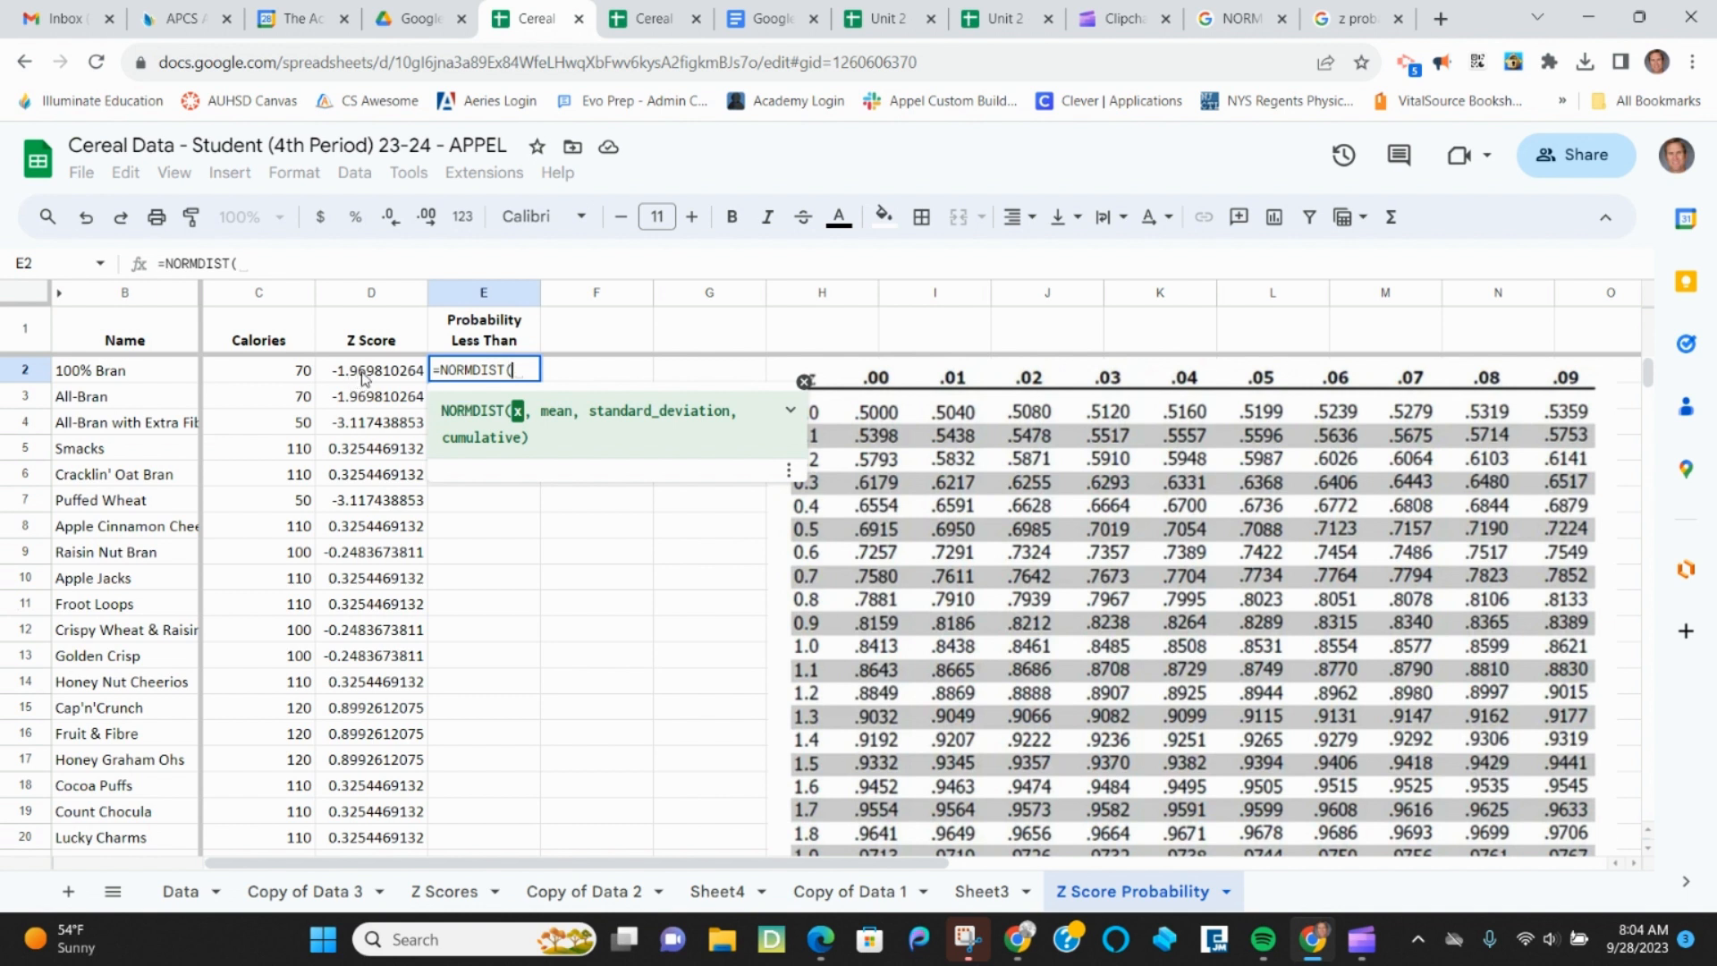
{"action": "left_click", "coordinate": [363, 376]}
{"action": "type", "text": ","}
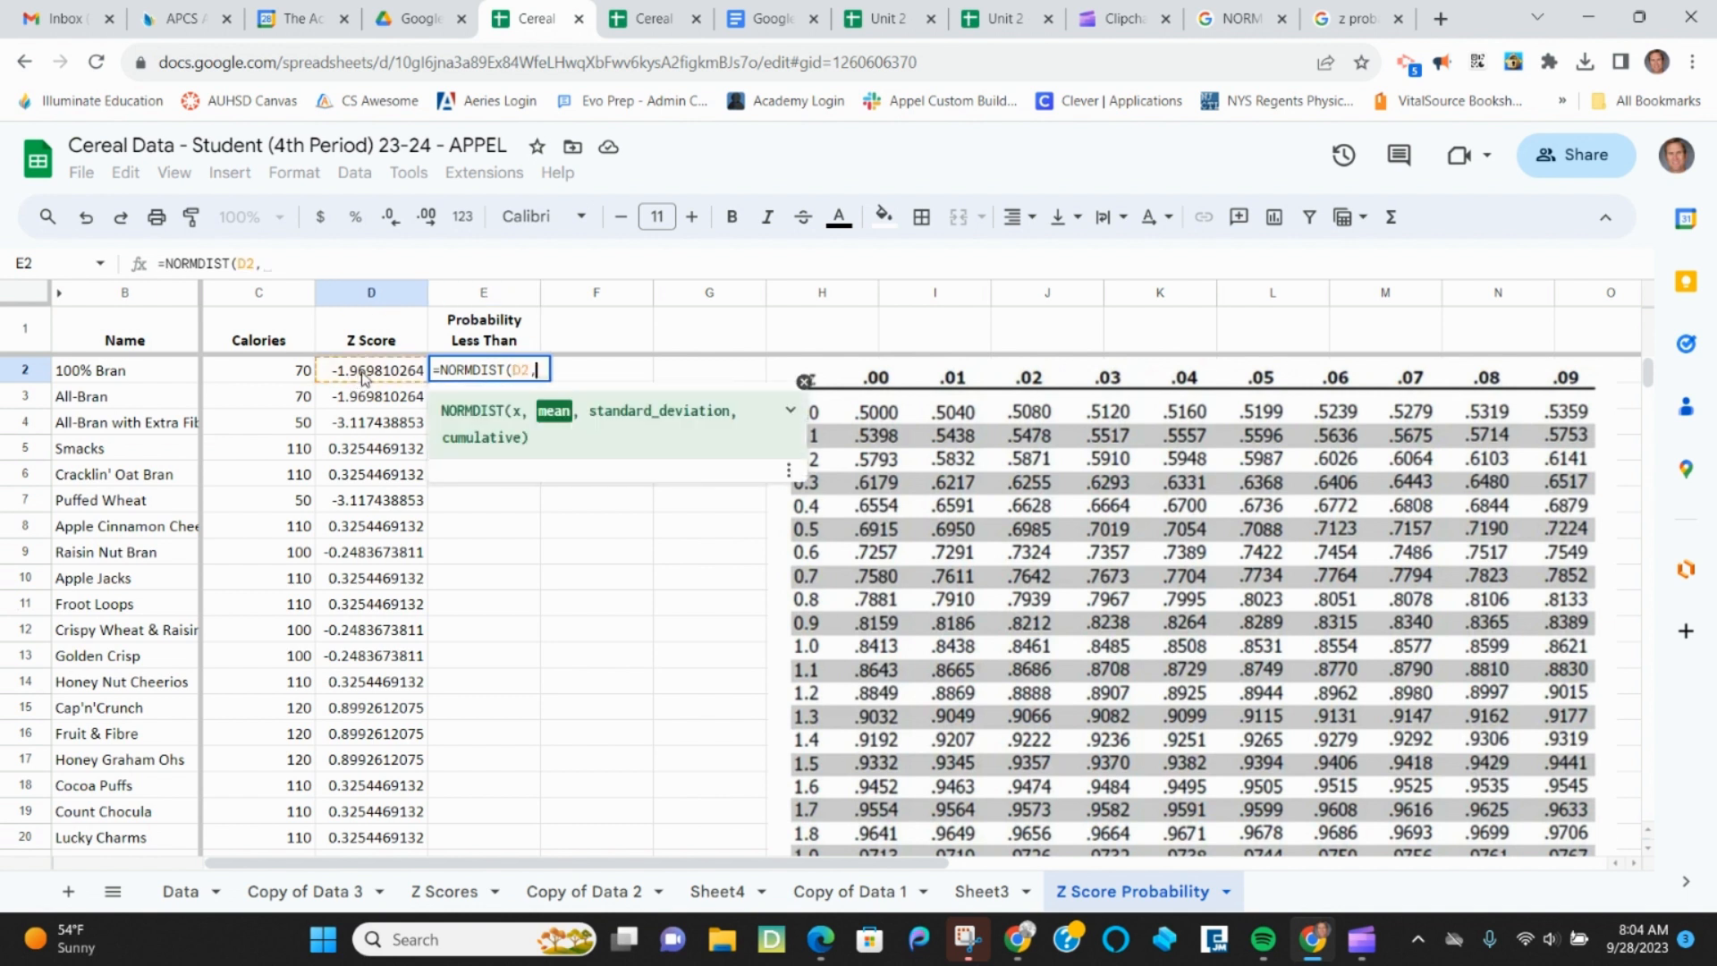
Enter average(D2:D68) as the mean argument of the NORMDIST formula in E2
{"action": "type", "text": "ave"}
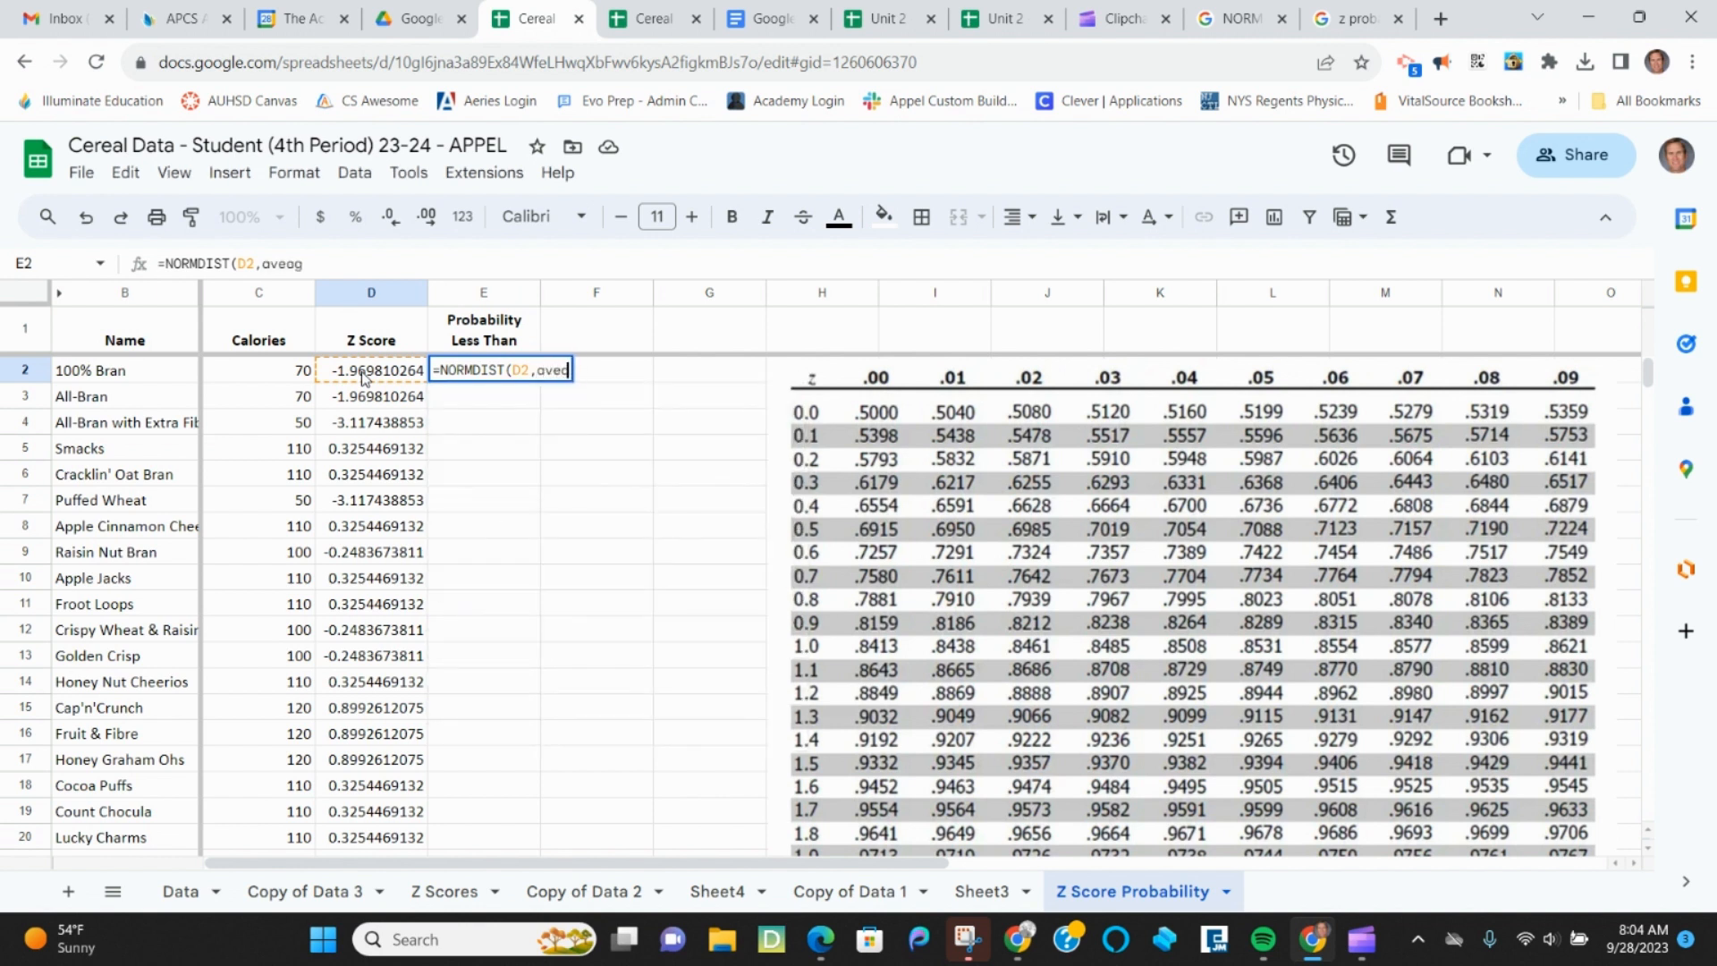
{"action": "type", "text": "rage("}
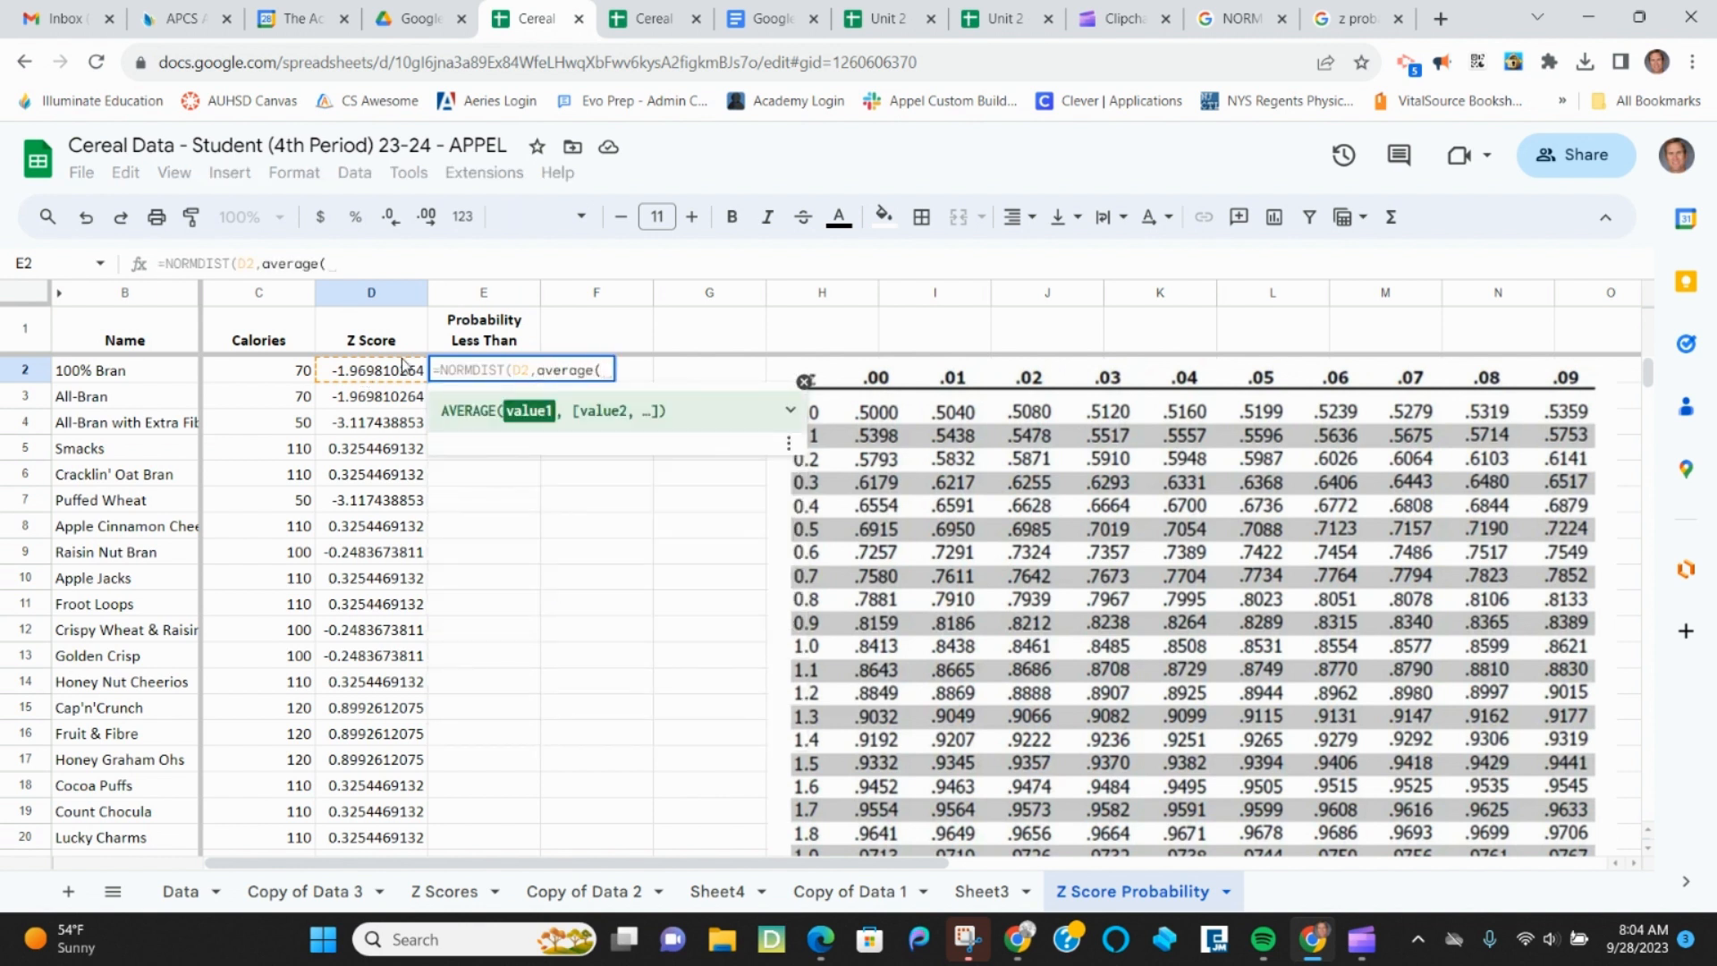
{"action": "left_click_drag", "start_coordinate": [402, 367], "coordinate": [333, 452]}
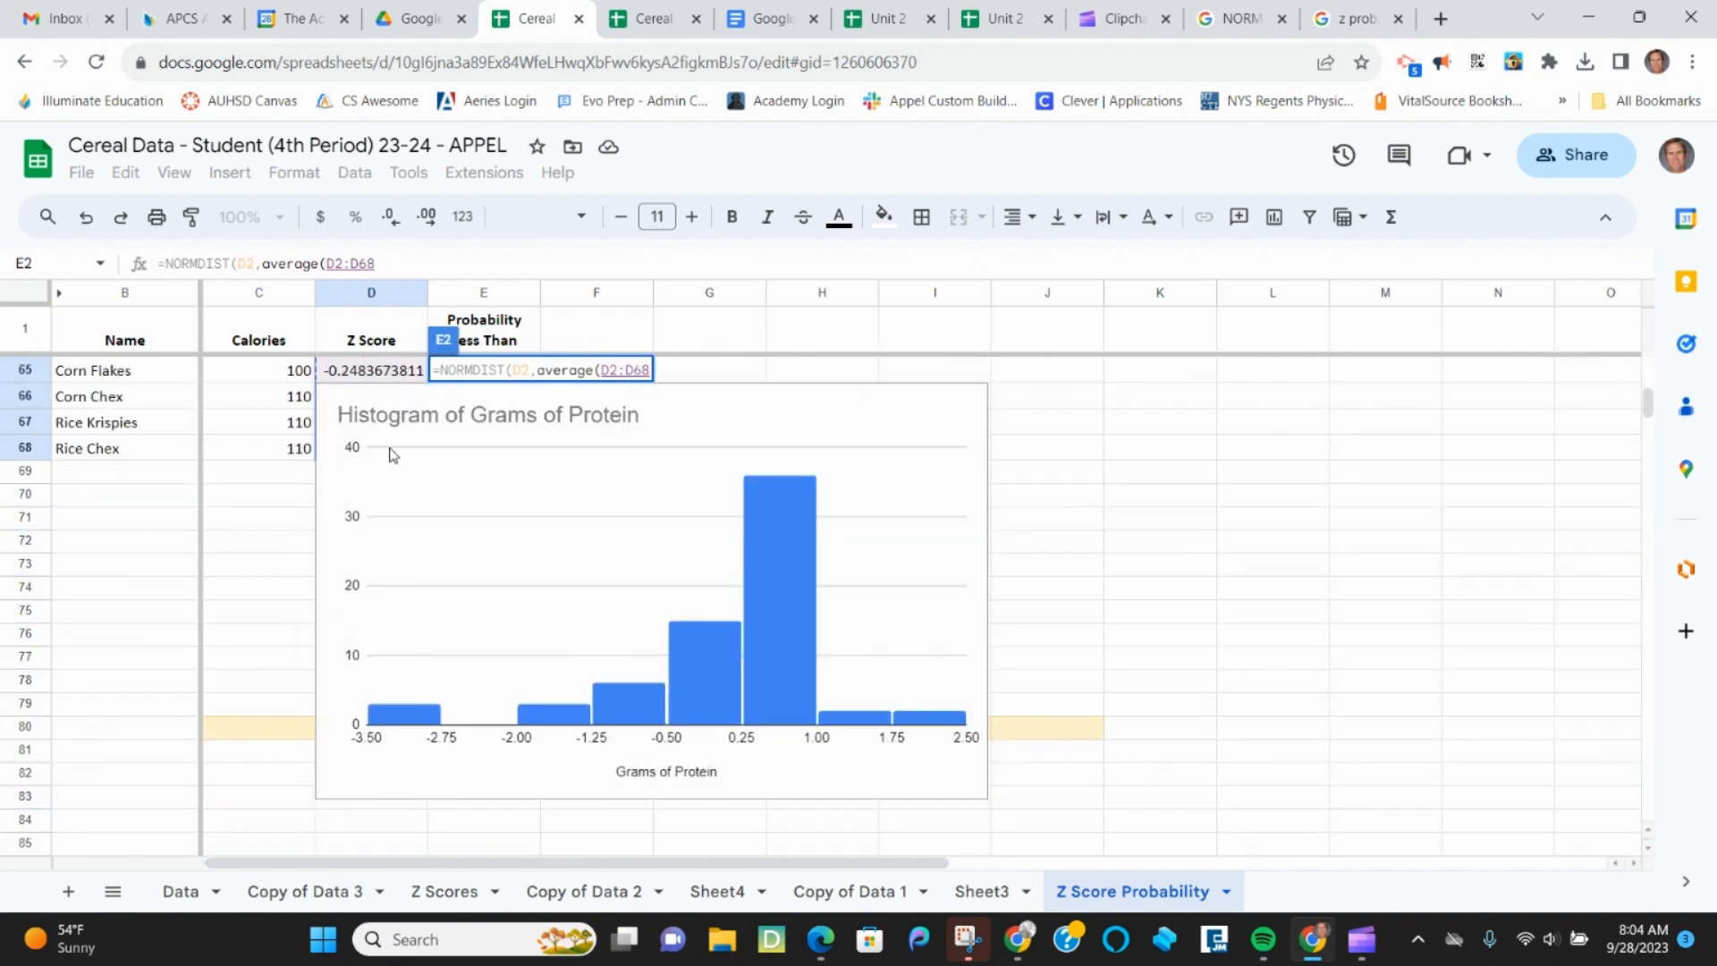
{"action": "type", "text": ","}
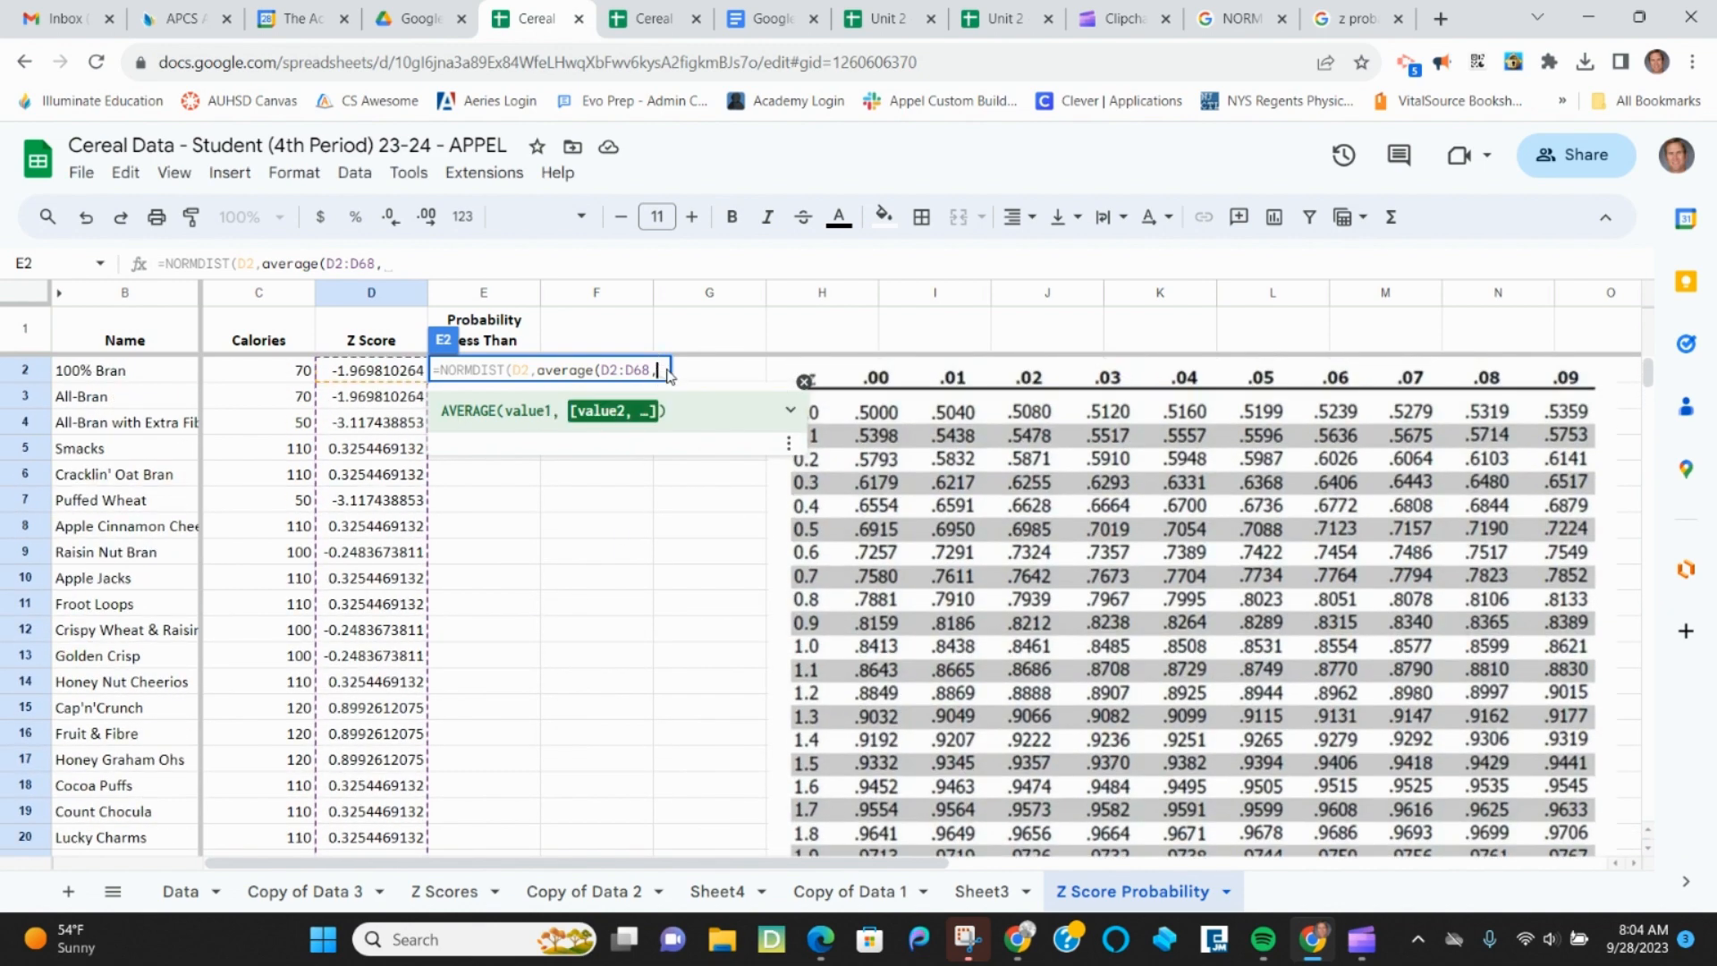
{"action": "key", "text": "BackSpace"}
{"action": "type", "text": ")"}
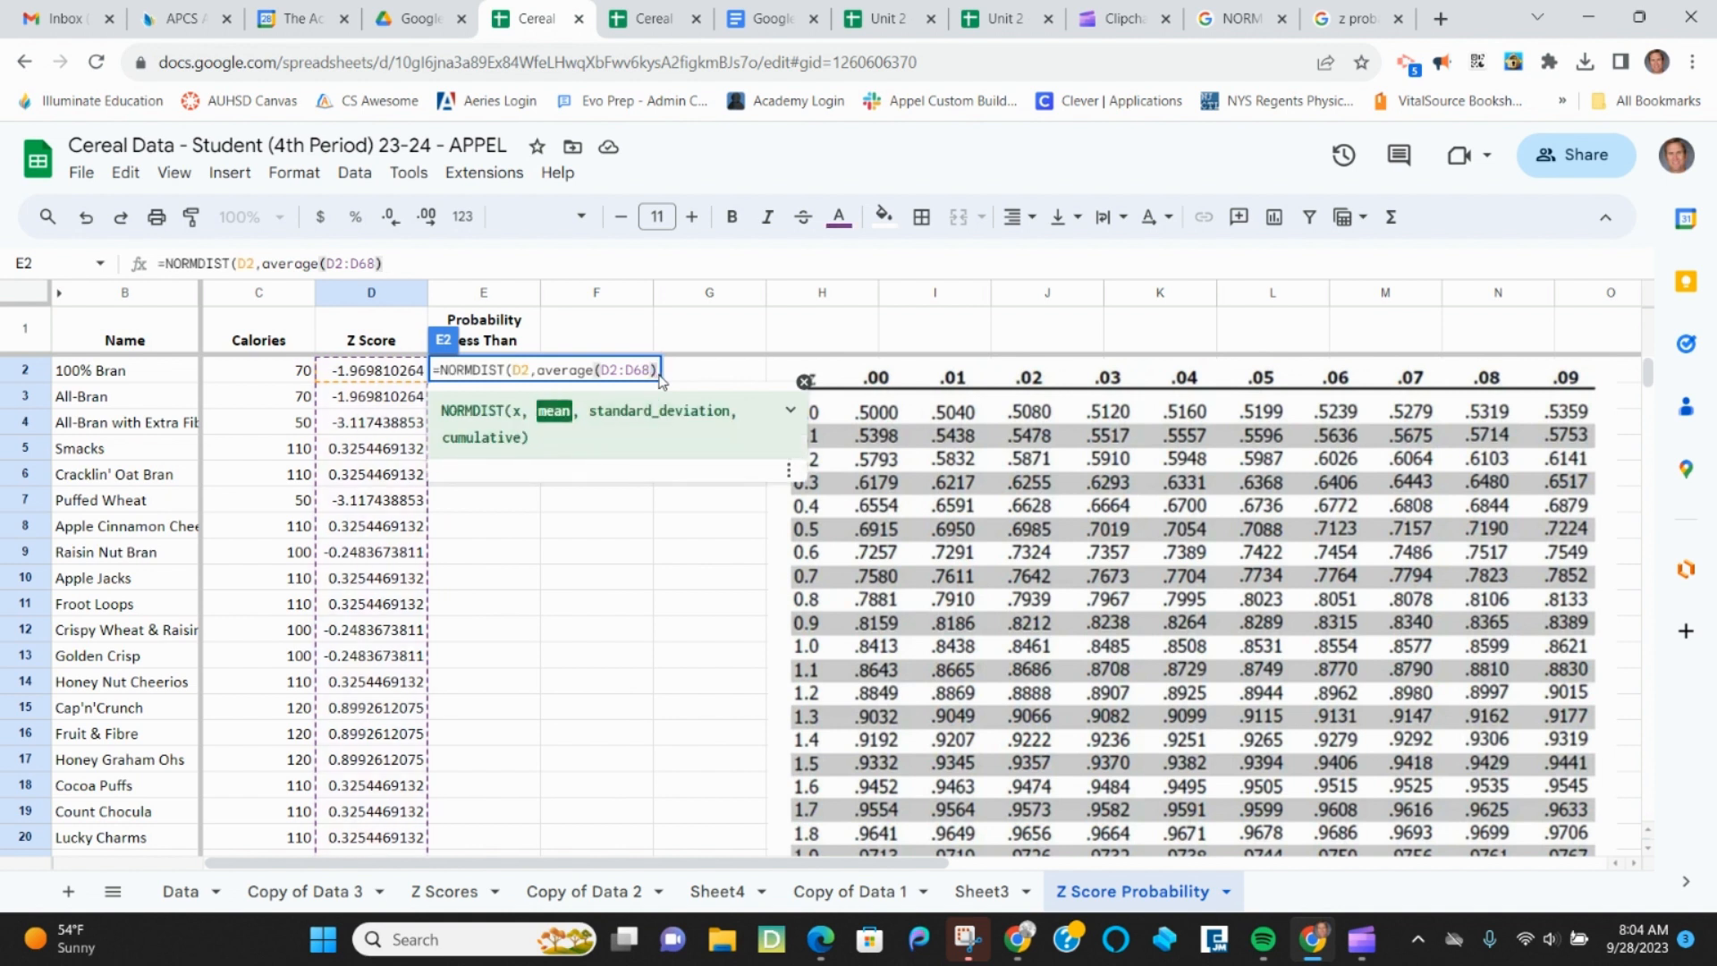
{"action": "type", "text": ","}
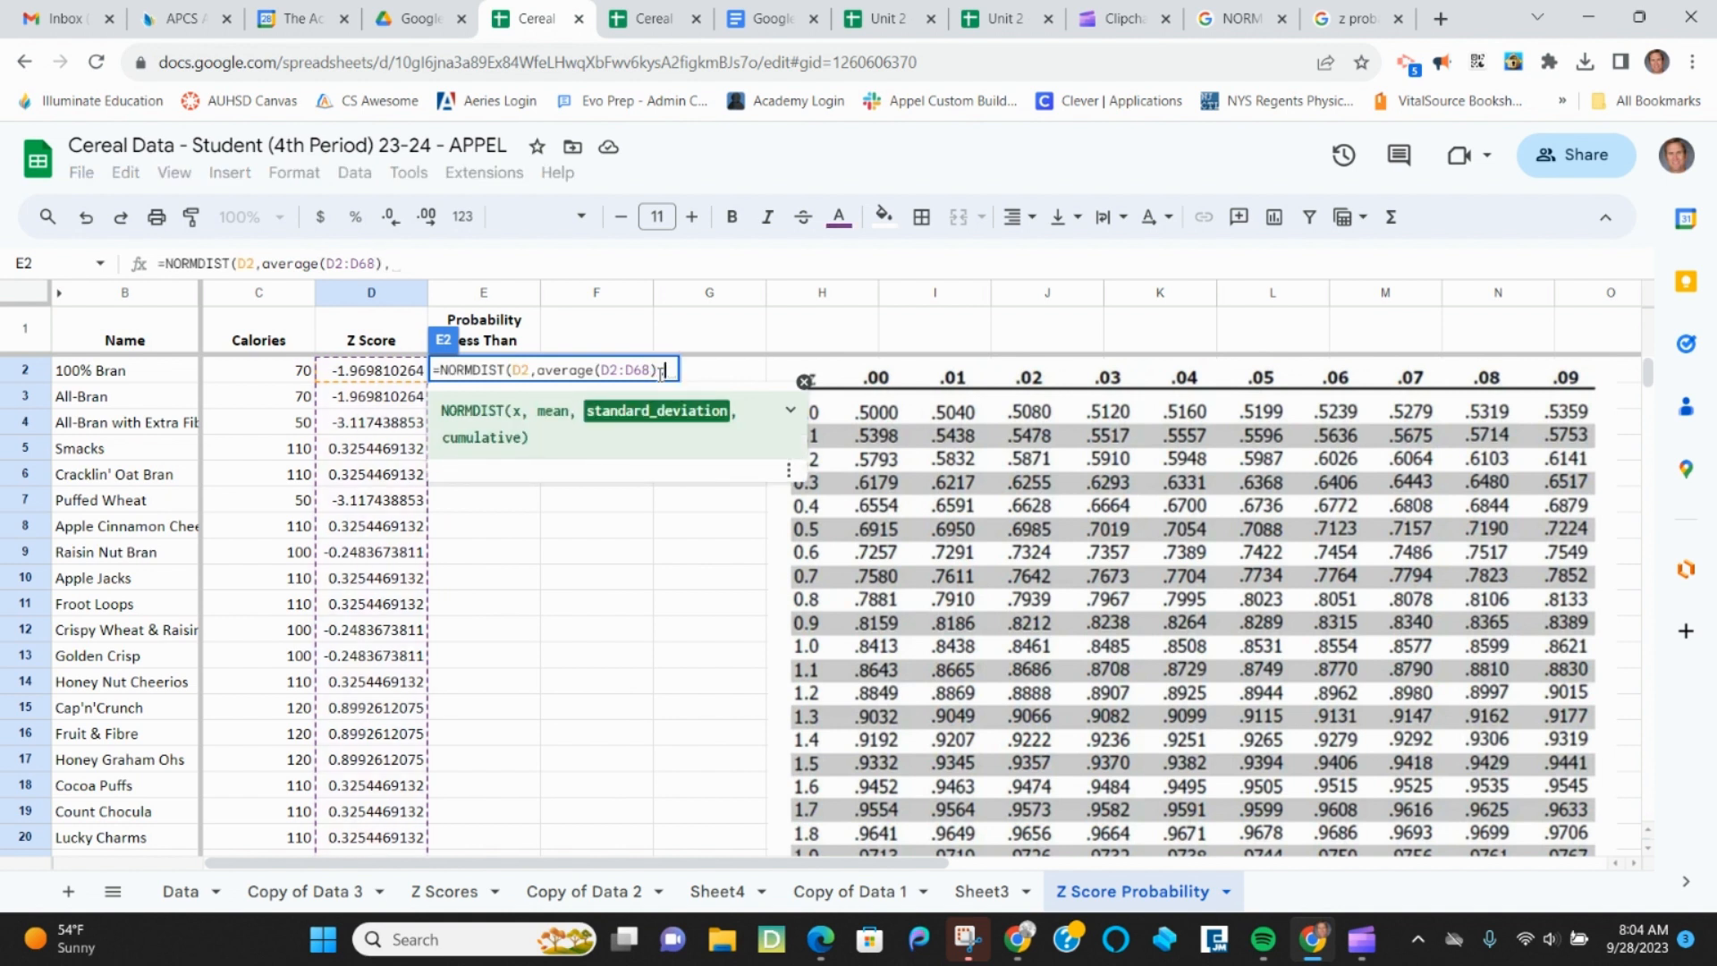
Enter stdev(D2:D68) as the standard deviation argument of the NORMDIST formula in E2
{"action": "type", "text": "st"}
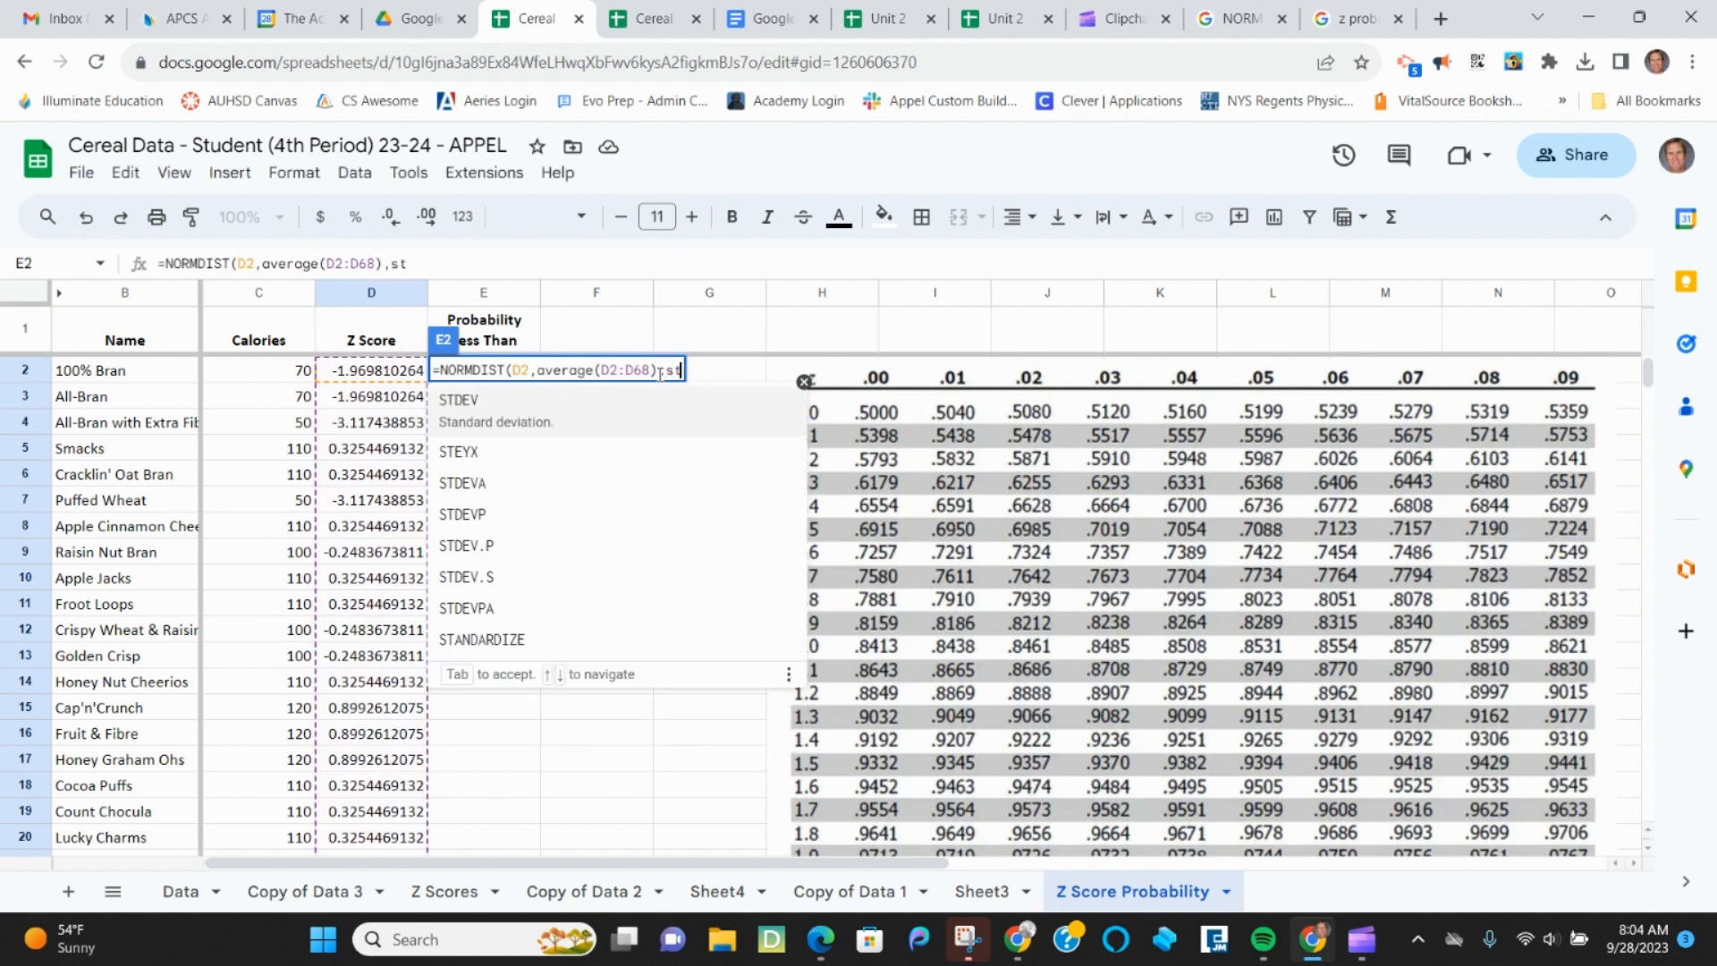
{"action": "type", "text": "dev("}
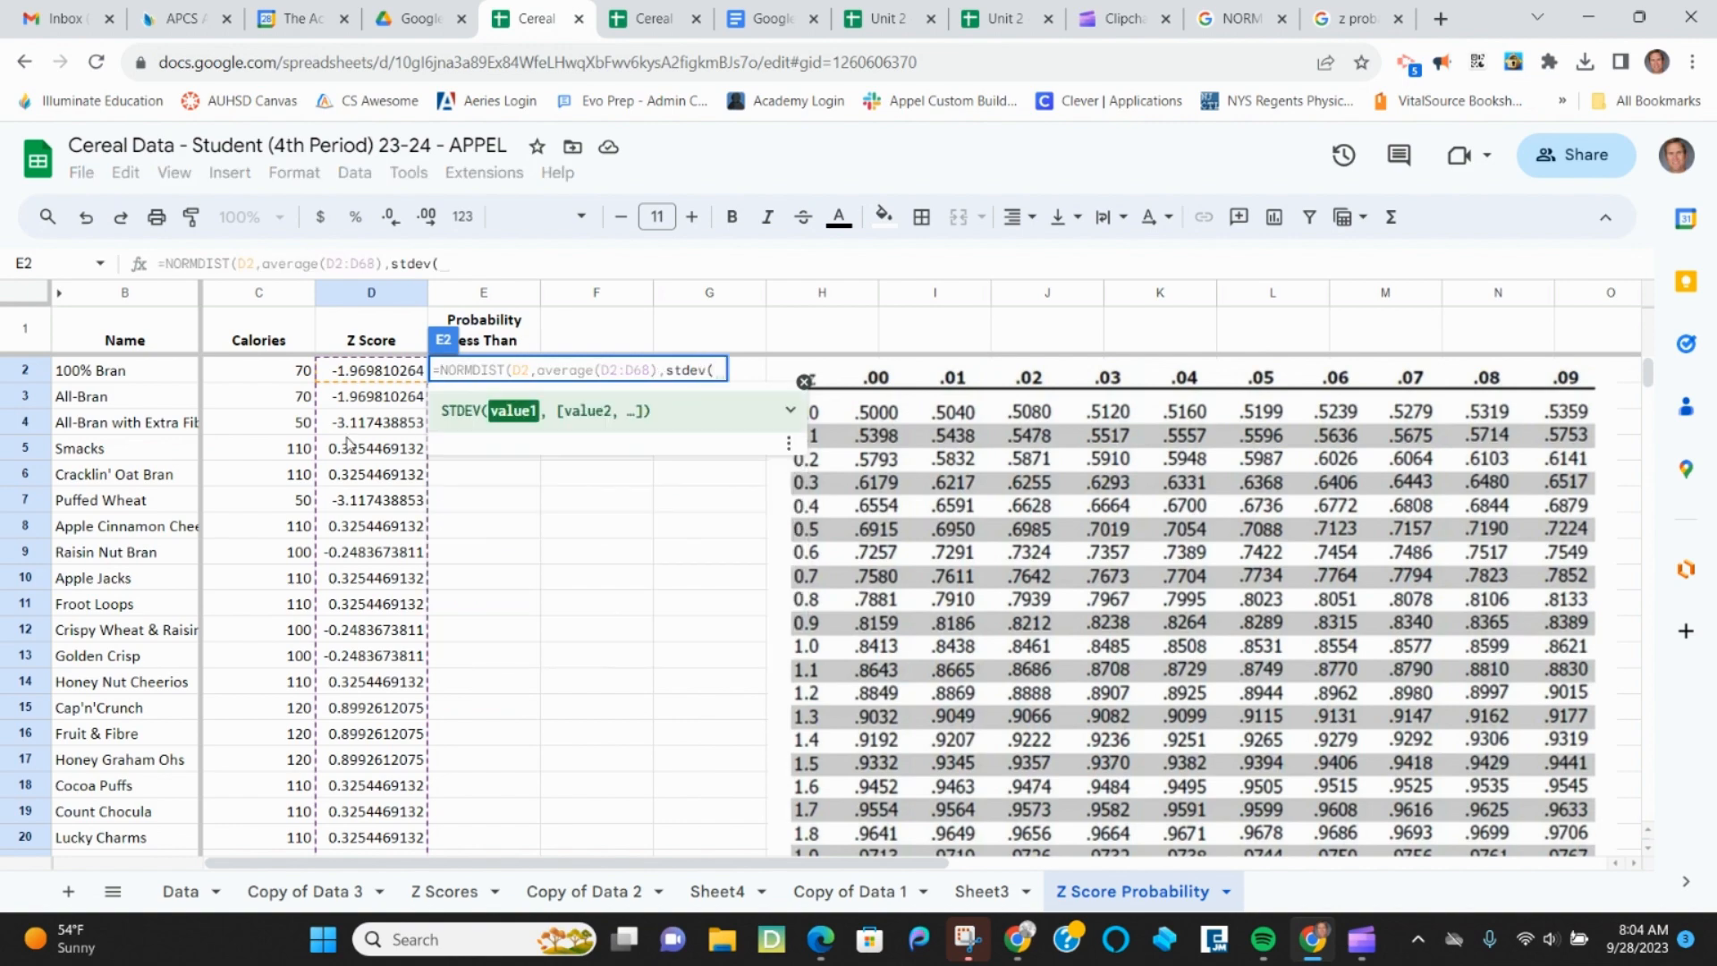
{"action": "left_click_drag", "start_coordinate": [383, 368], "coordinate": [333, 405]}
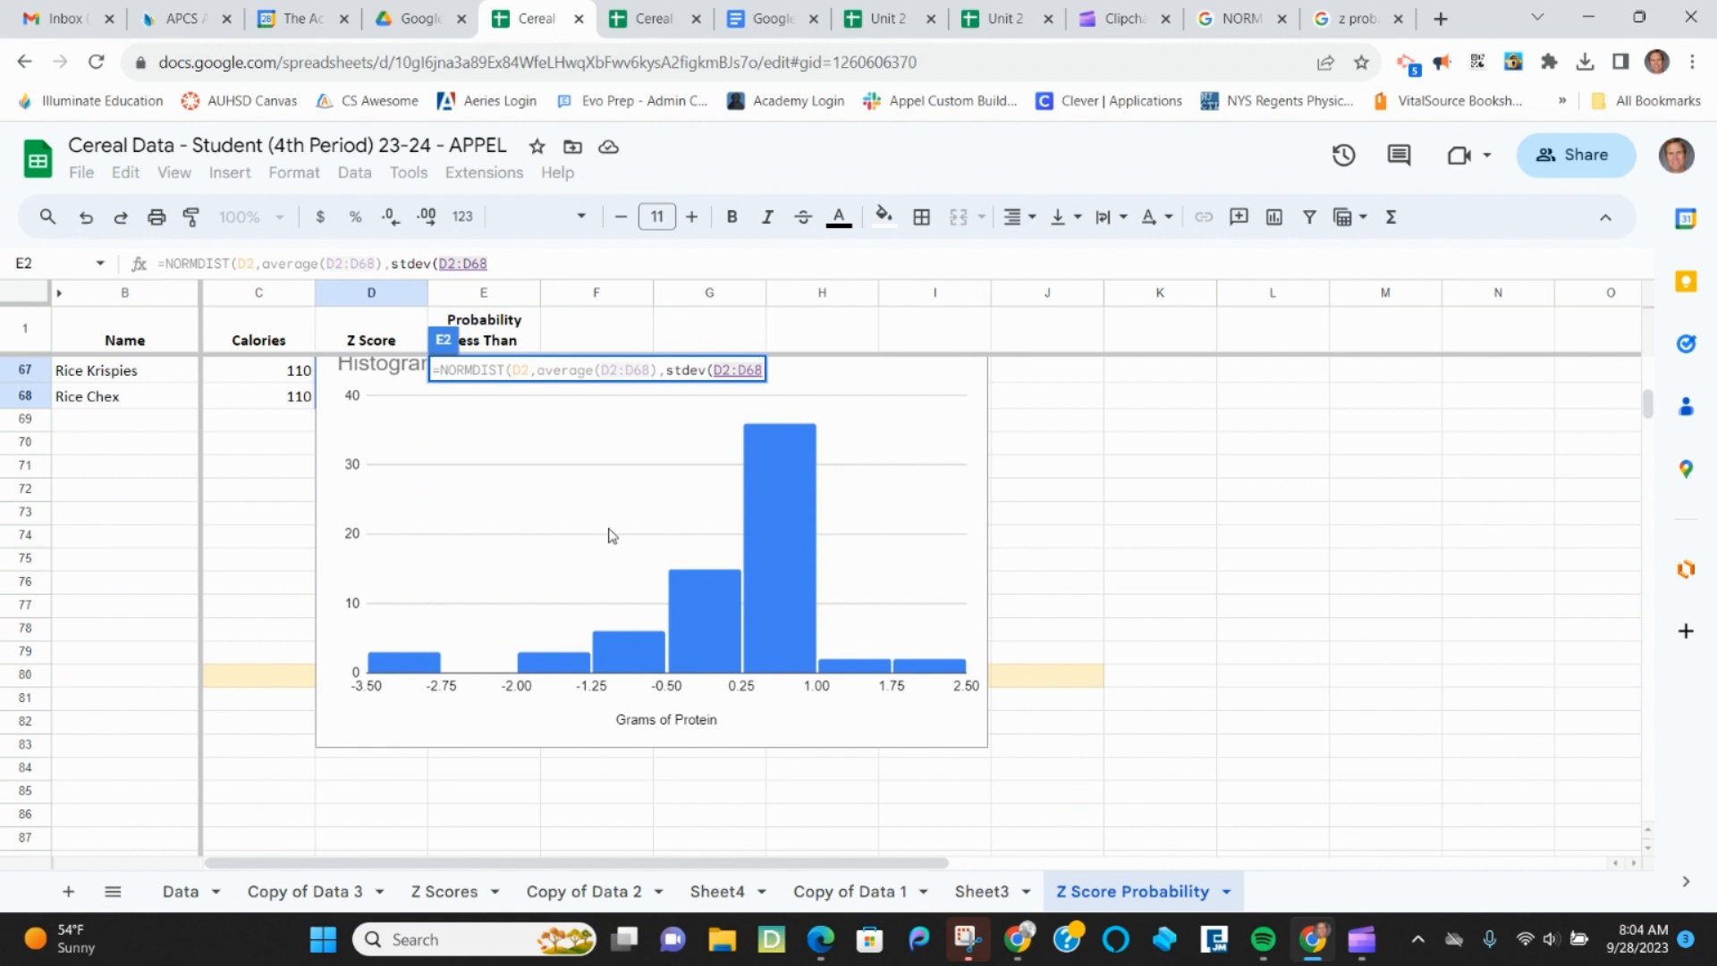
{"action": "scroll", "coordinate": [609, 533], "scroll_direction": "up", "scroll_amount": 4}
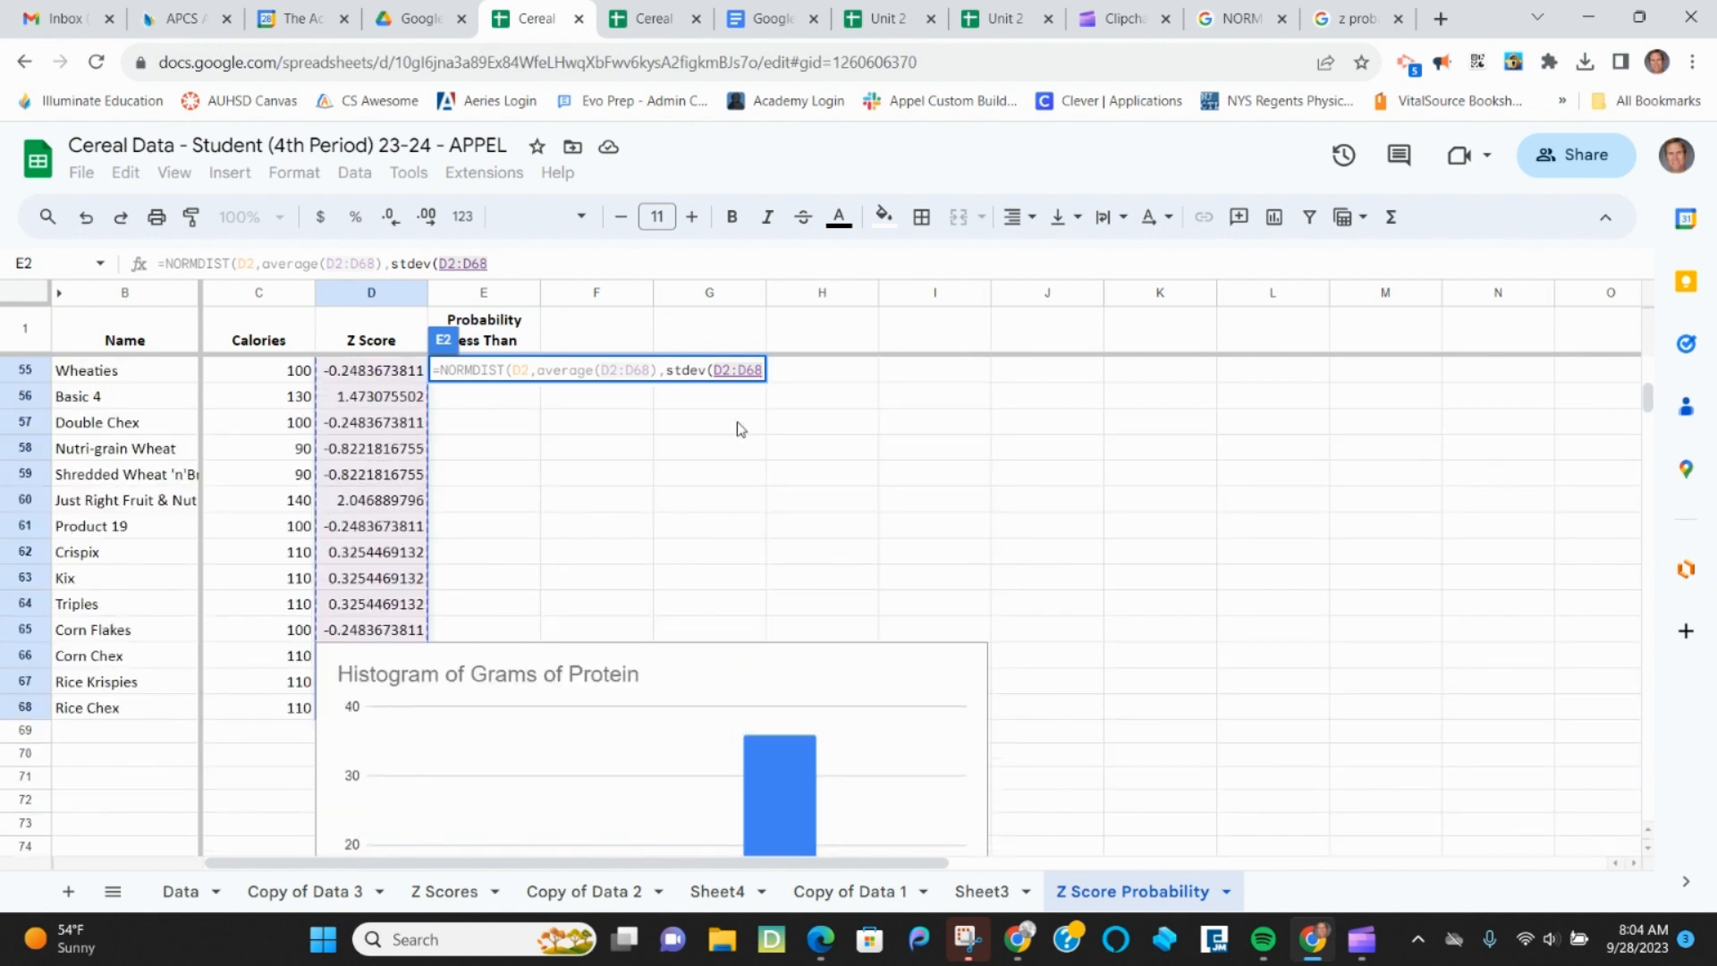
{"action": "type", "text": ")"}
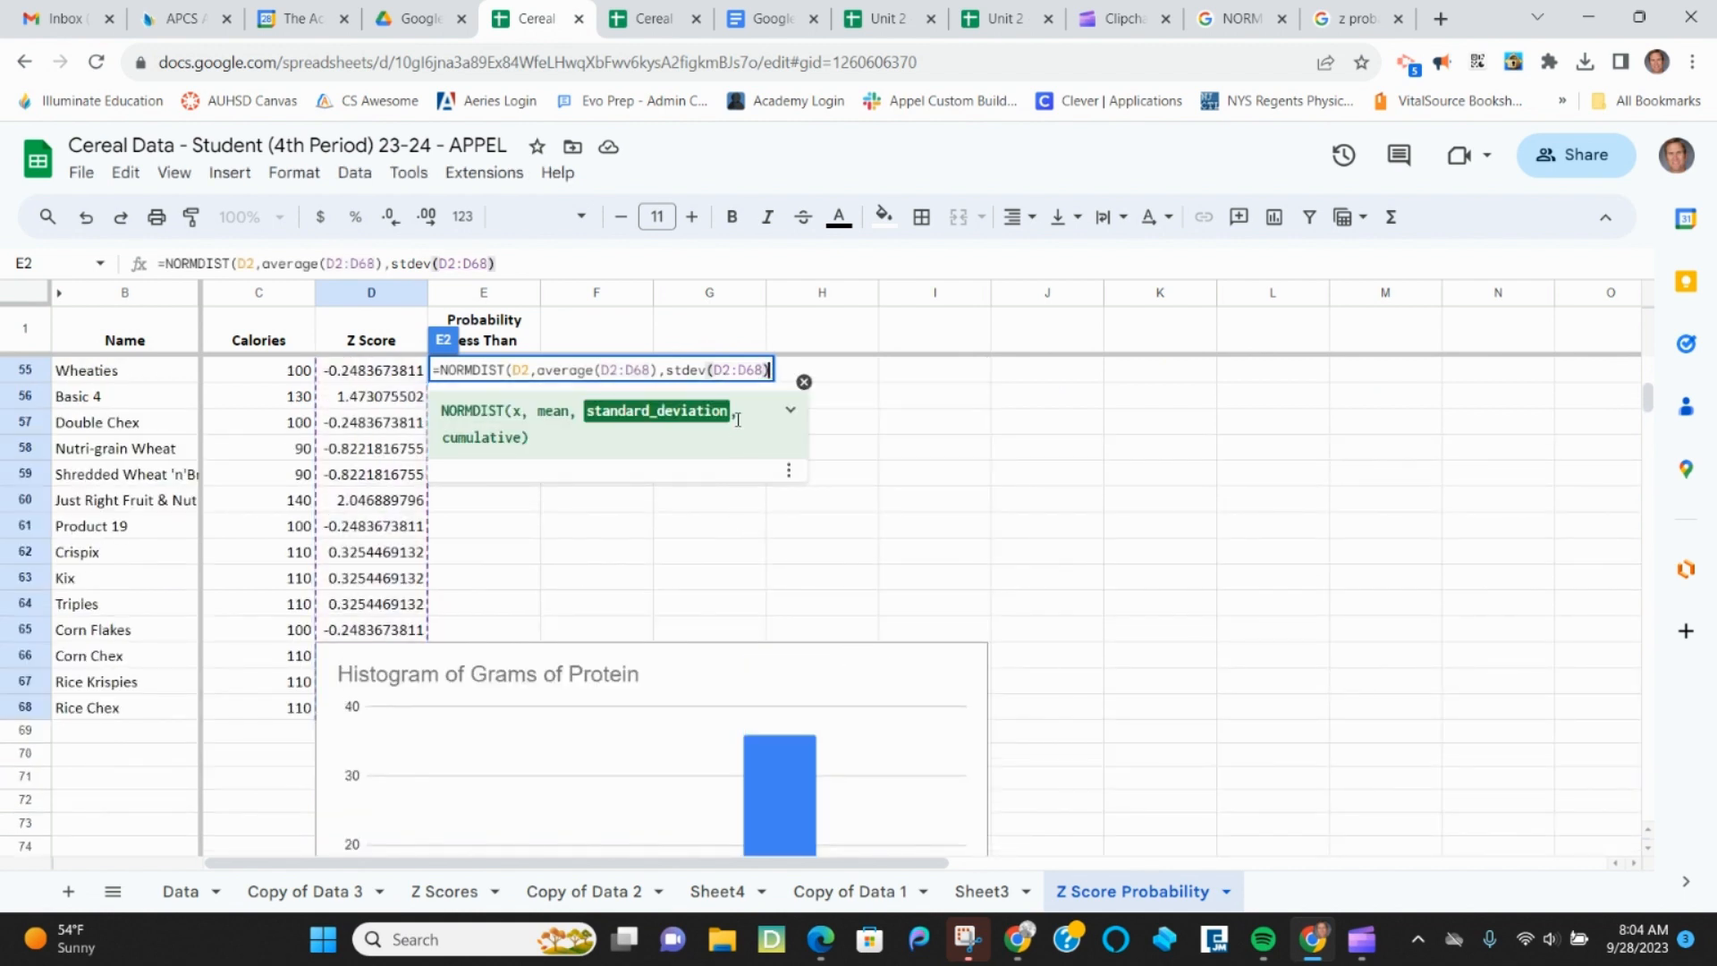
Set the cumulative argument of the E2 formula to true, close the parenthesis and commit the formula
{"action": "scroll", "coordinate": [1465, 448], "scroll_direction": "up", "scroll_amount": 2}
{"action": "scroll", "coordinate": [1465, 448], "scroll_direction": "up", "scroll_amount": 15}
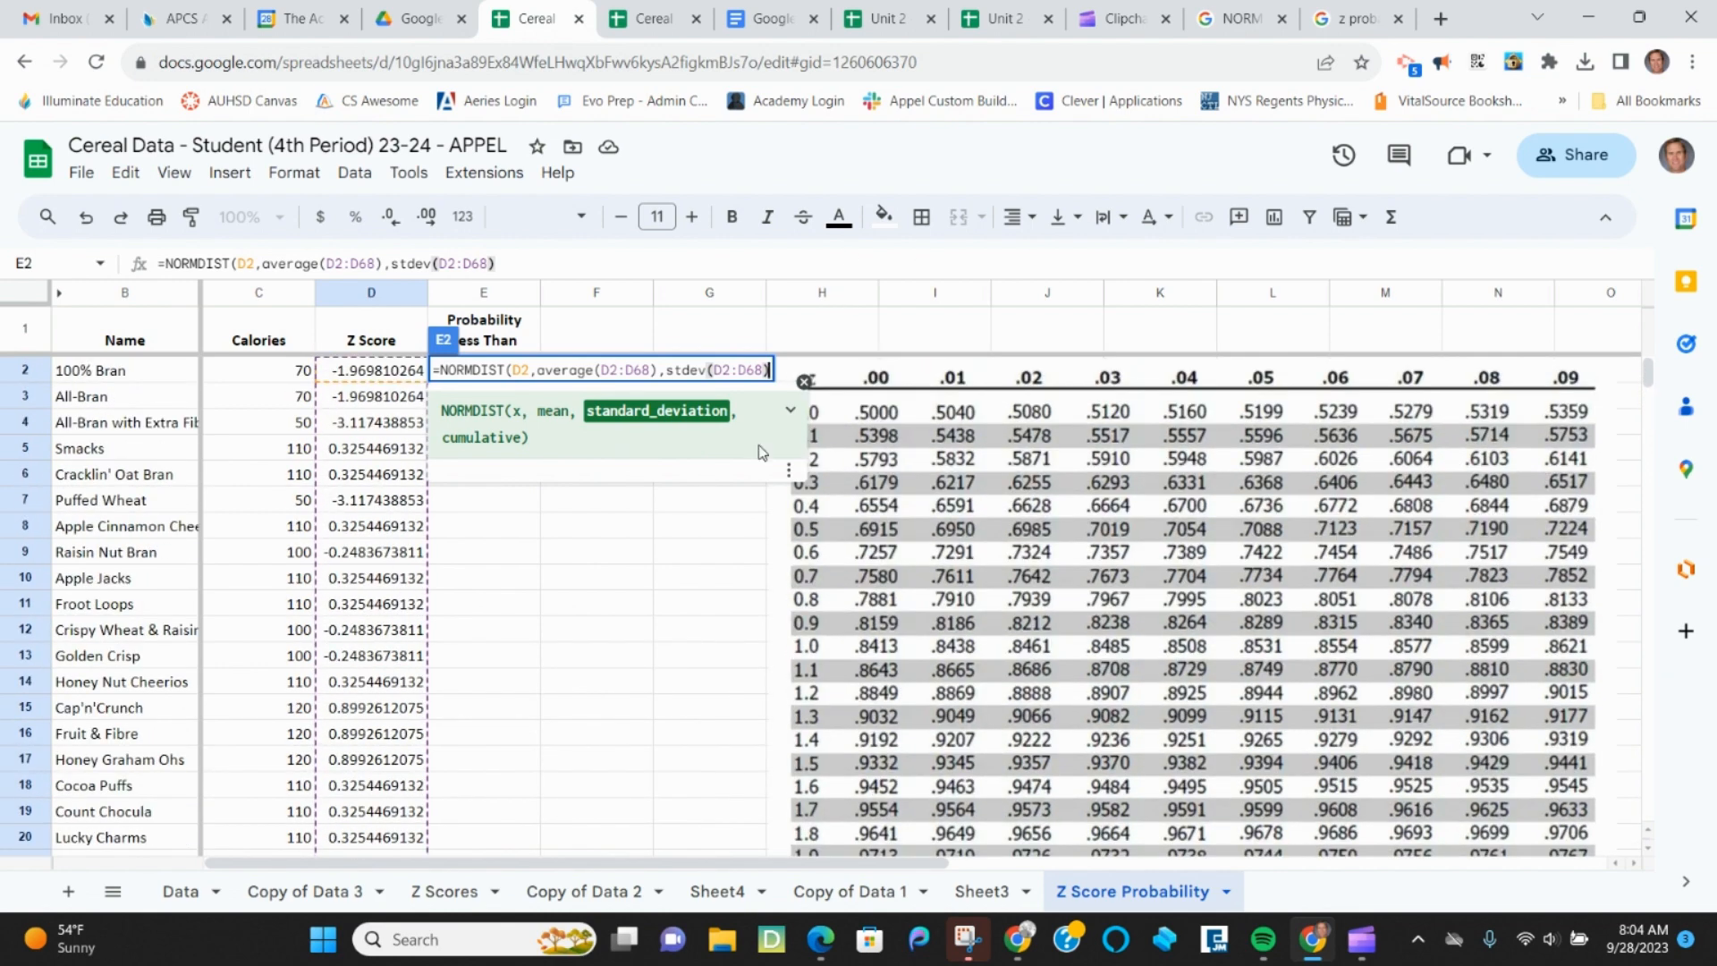
{"action": "type", "text": ", true"}
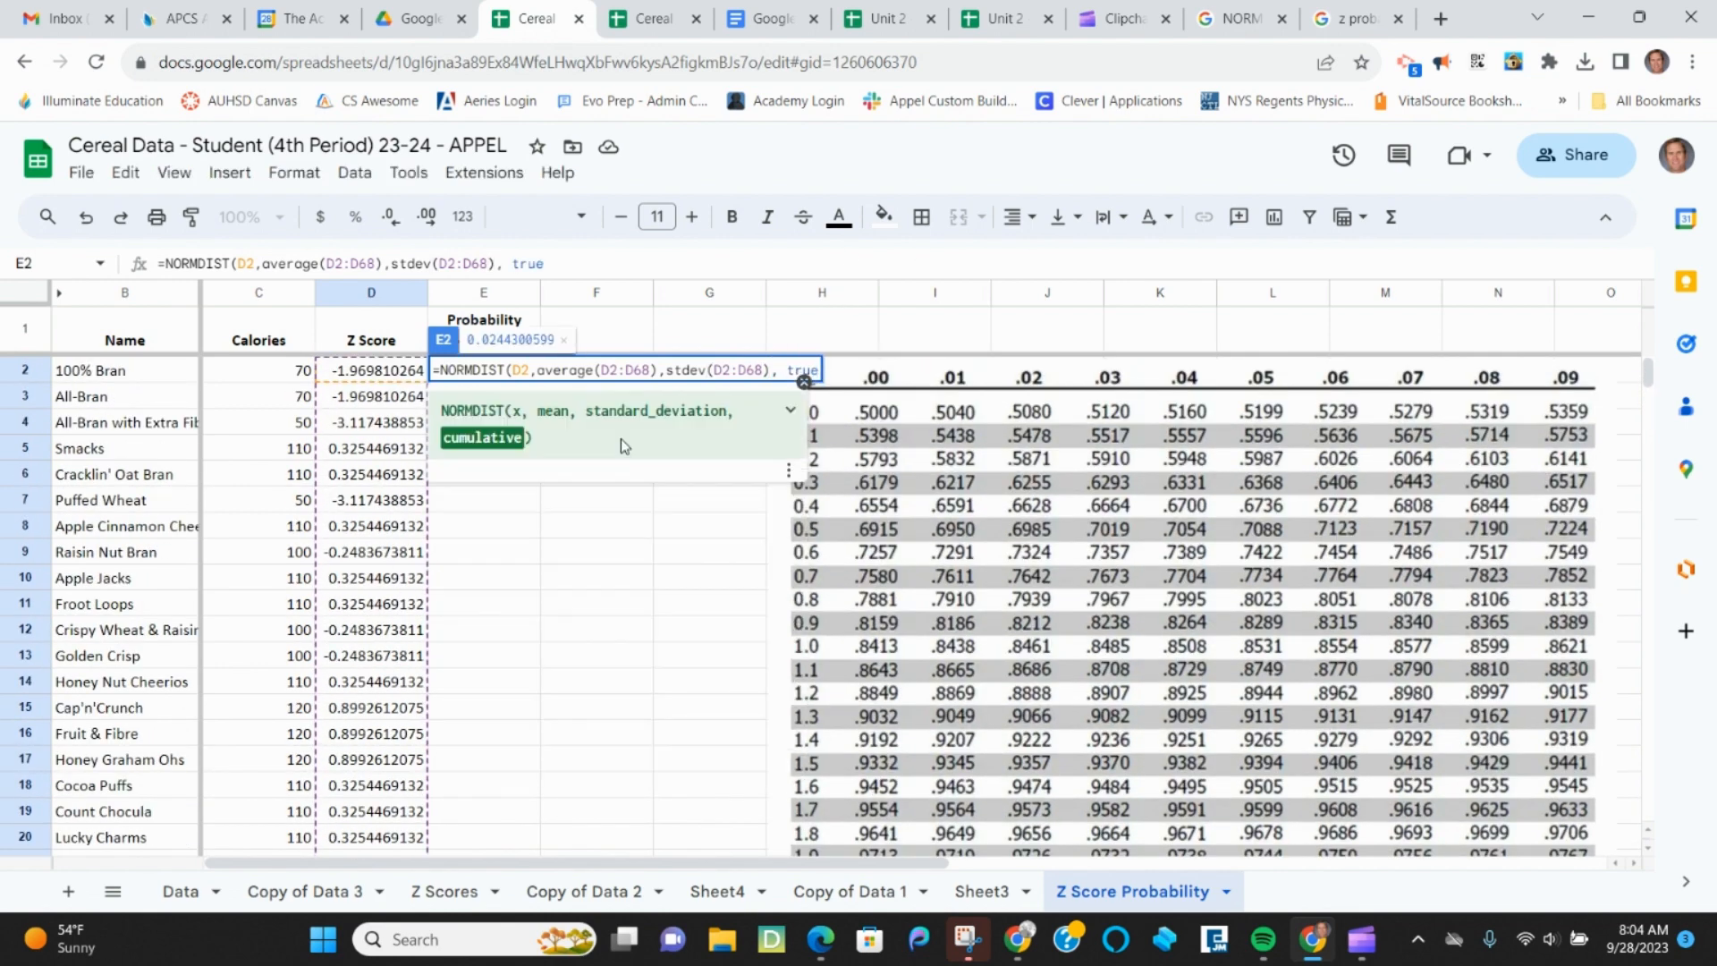
{"action": "type", "text": ")"}
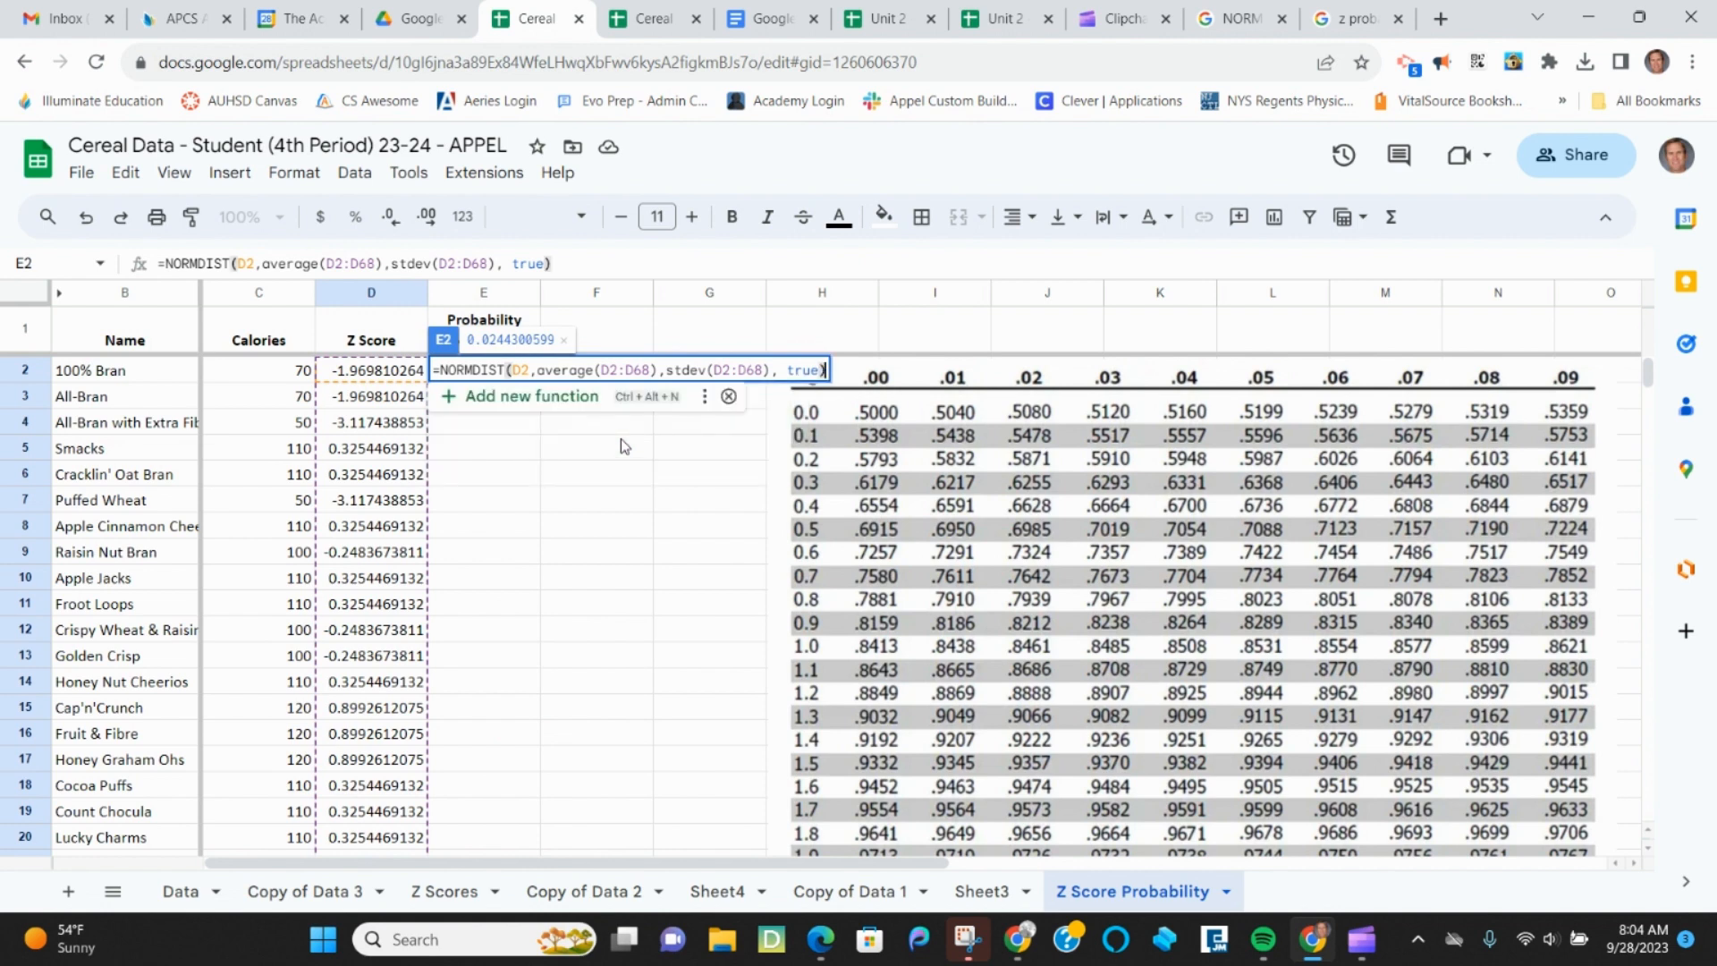
{"action": "key", "text": "Return"}
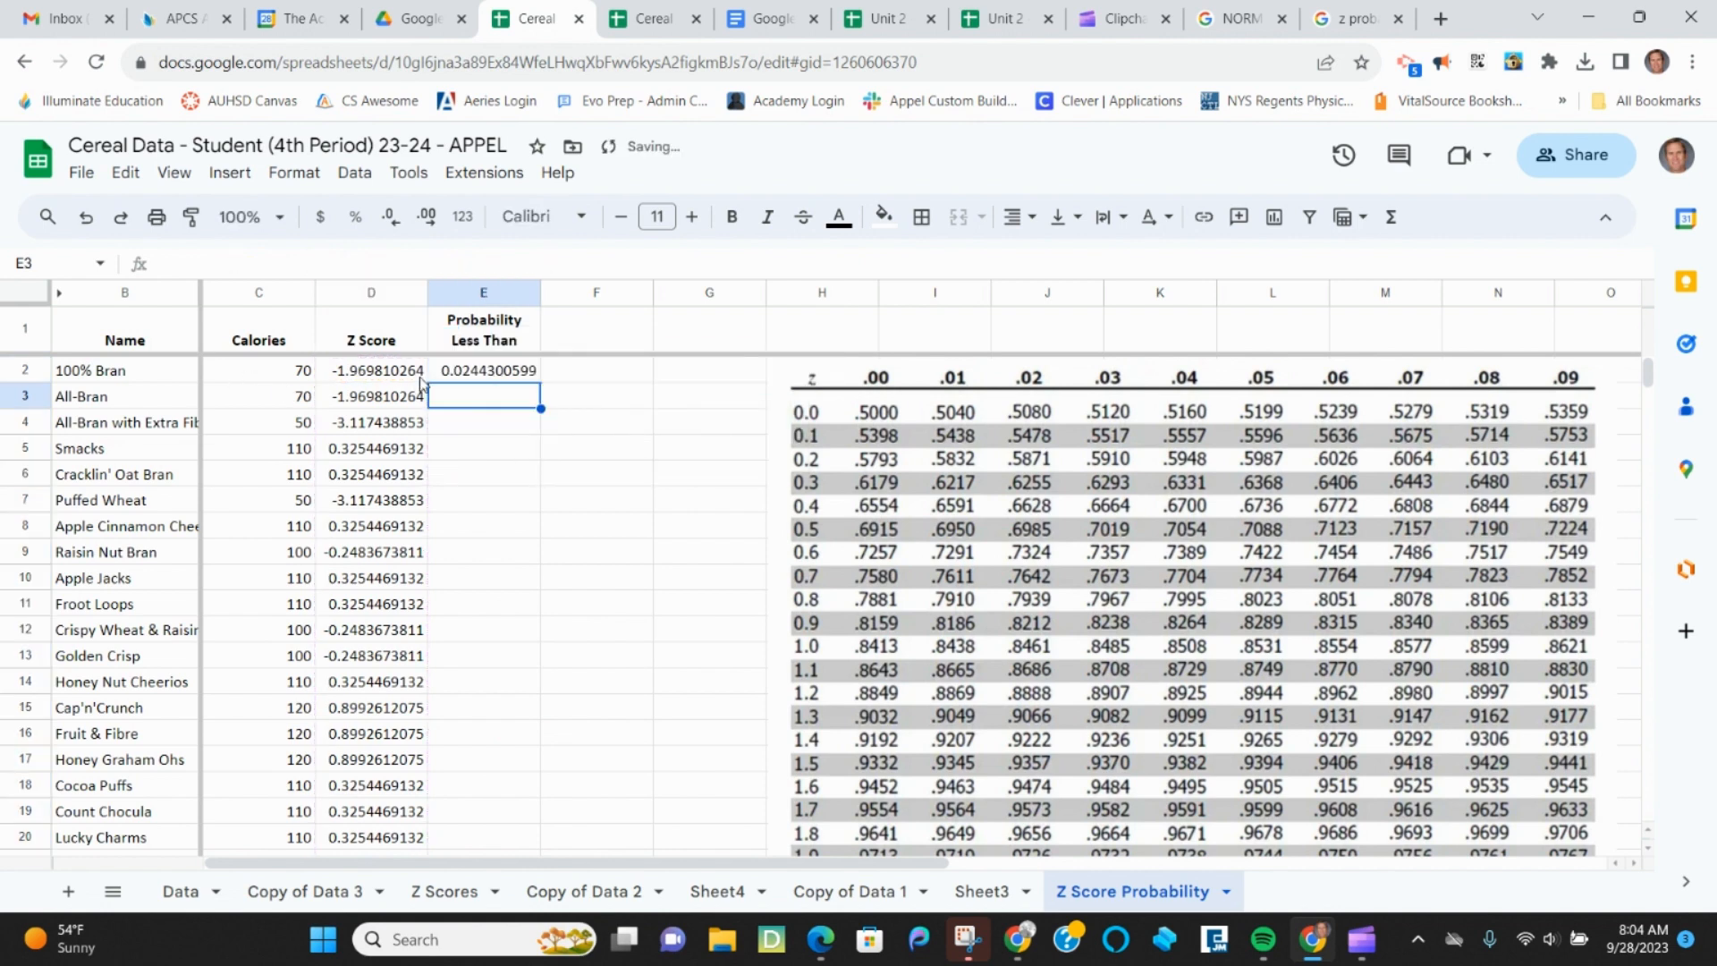
Delete the Histogram of Grams of Protein chart below the cereal data
{"action": "left_click", "coordinate": [459, 372]}
{"action": "scroll", "coordinate": [448, 572], "scroll_direction": "down", "scroll_amount": 5}
{"action": "scroll", "coordinate": [448, 573], "scroll_direction": "down", "scroll_amount": 15}
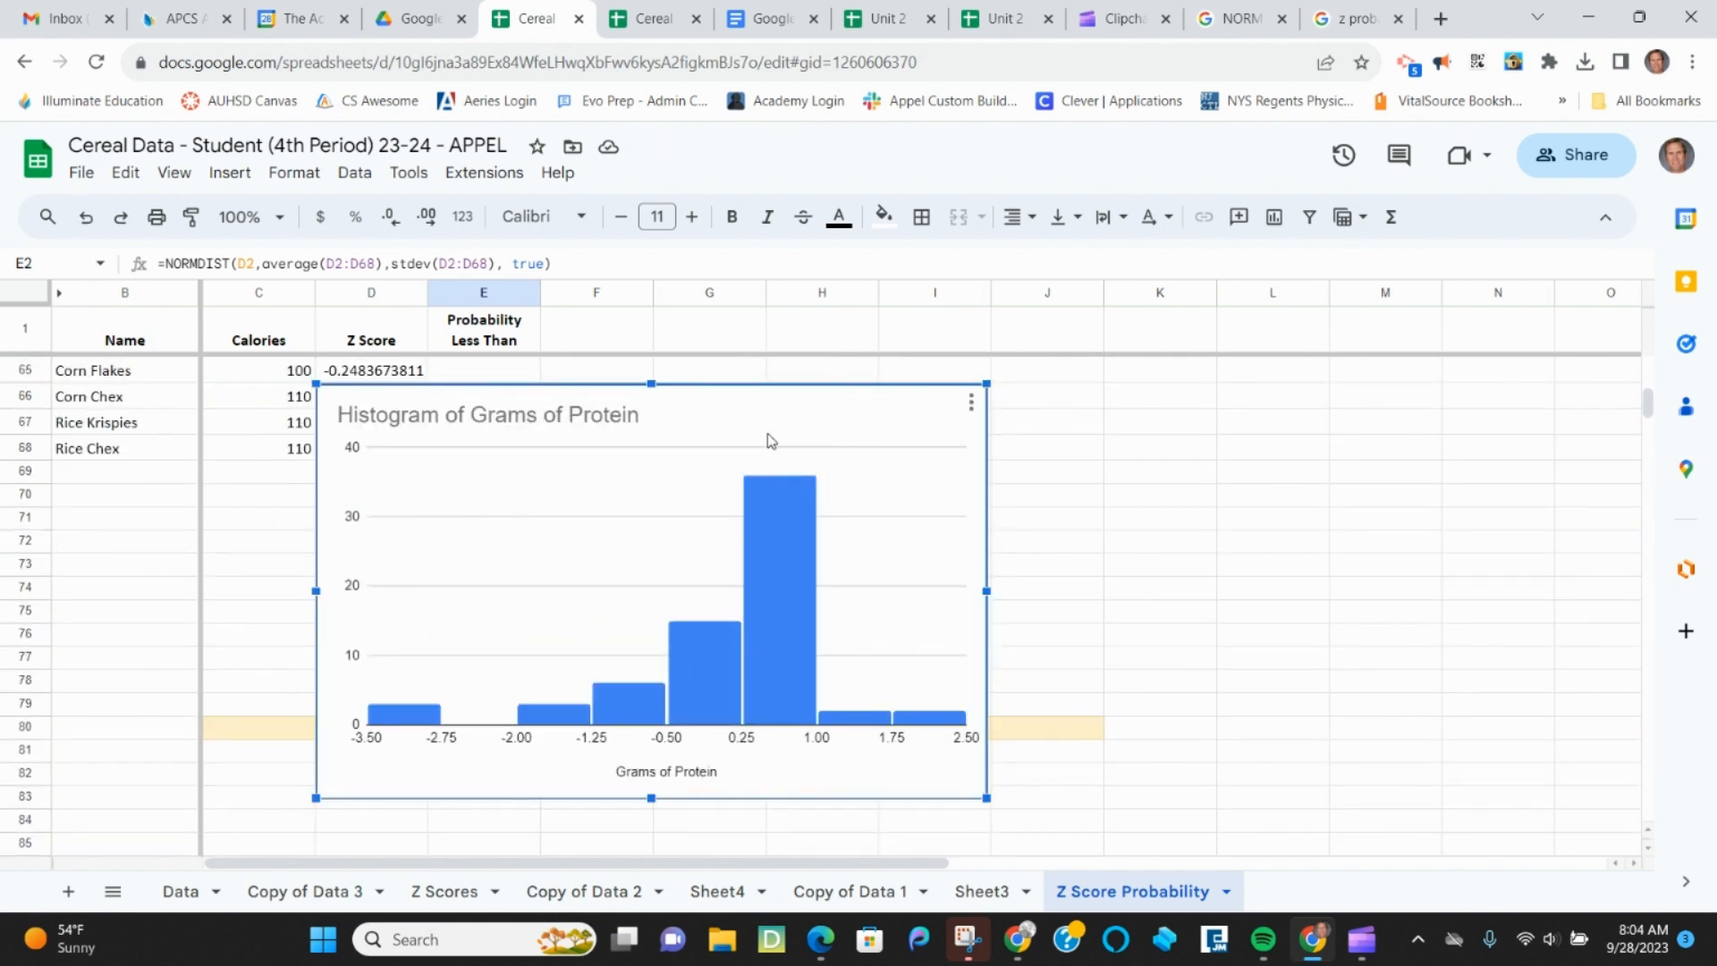
{"action": "key", "text": "Delete"}
{"action": "scroll", "coordinate": [771, 440], "scroll_direction": "up", "scroll_amount": 20}
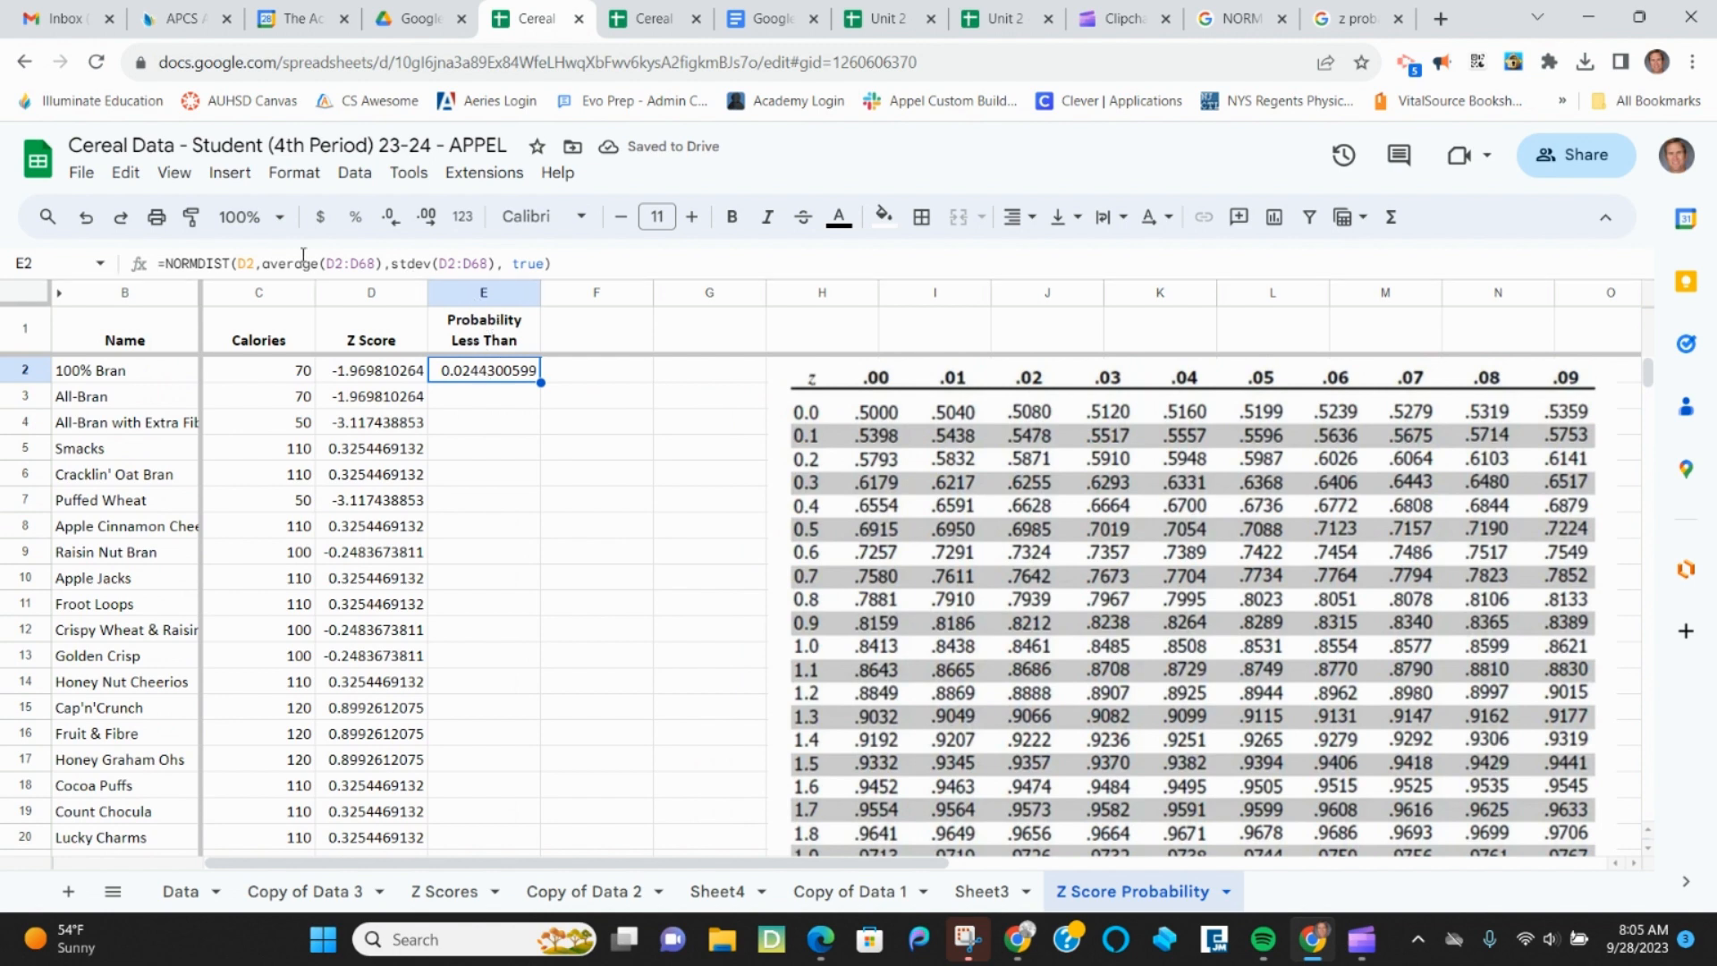
Make the range inside the average function of the E2 formula absolute as $D$2:$D$68
{"action": "left_click", "coordinate": [330, 265]}
{"action": "key", "text": "F4"}
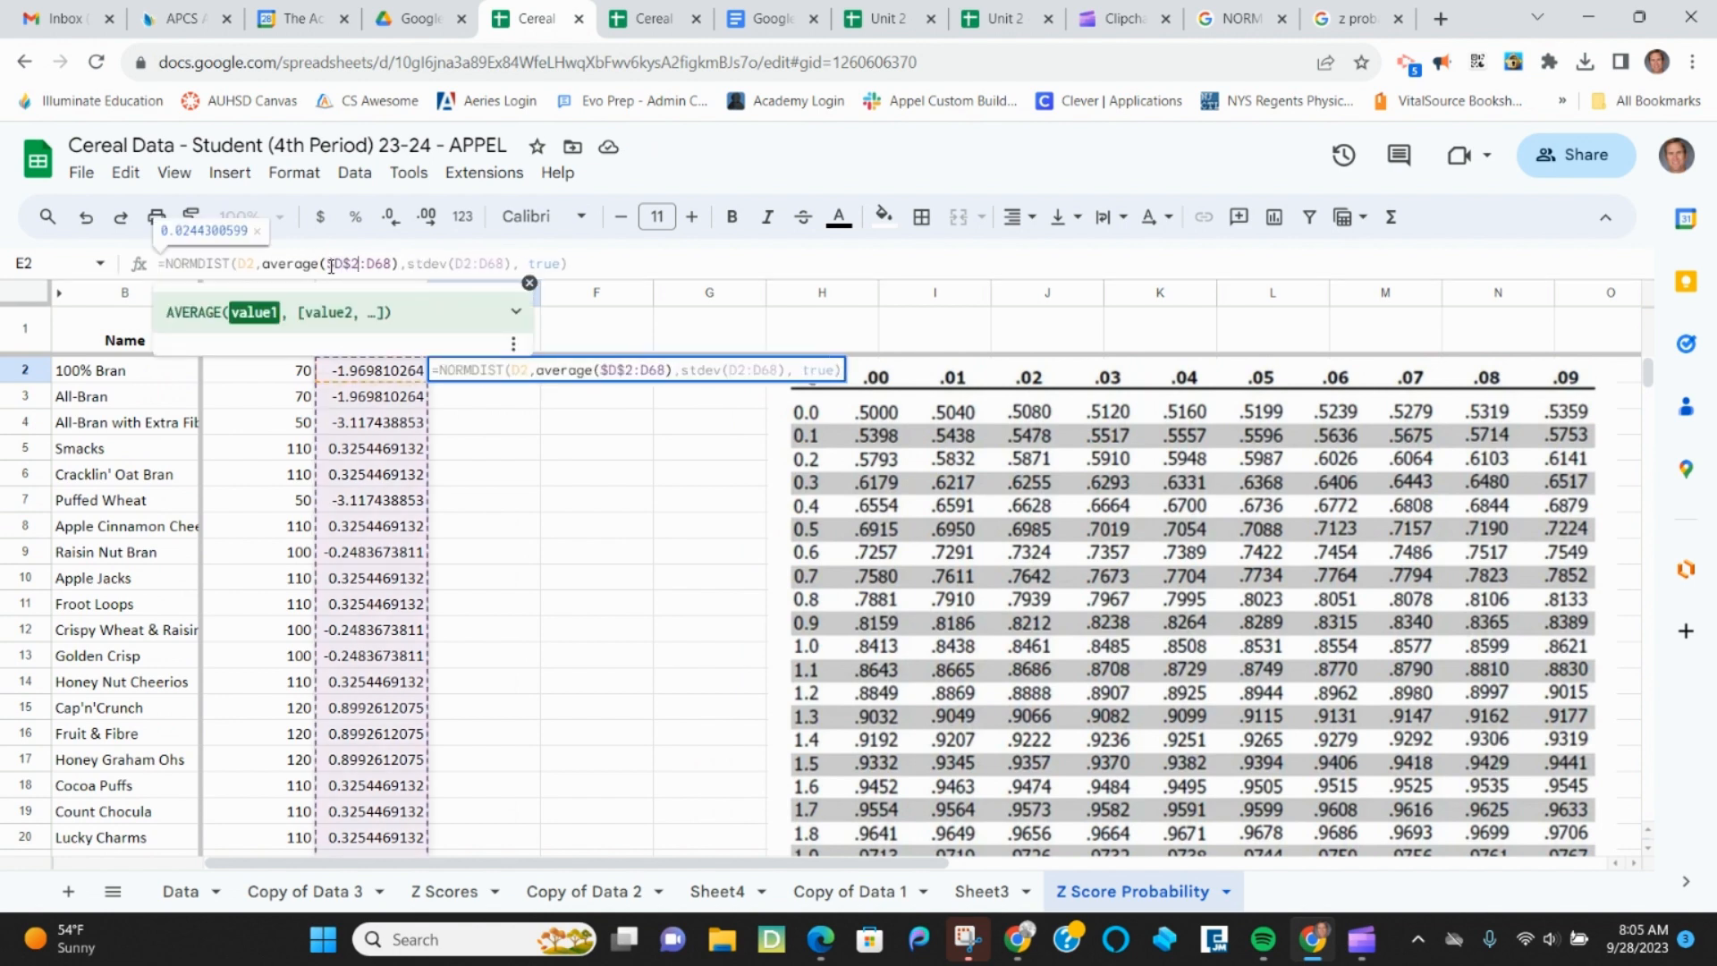
{"action": "key", "text": "F4"}
Make the stdev range in the E2 formula absolute as $D$2:$D$68 and autofill the formula down the Probability Less Than column
{"action": "key", "text": "Right"}
{"action": "key", "text": "Right"}
{"action": "key", "text": "Right"}
{"action": "key", "text": "Right"}
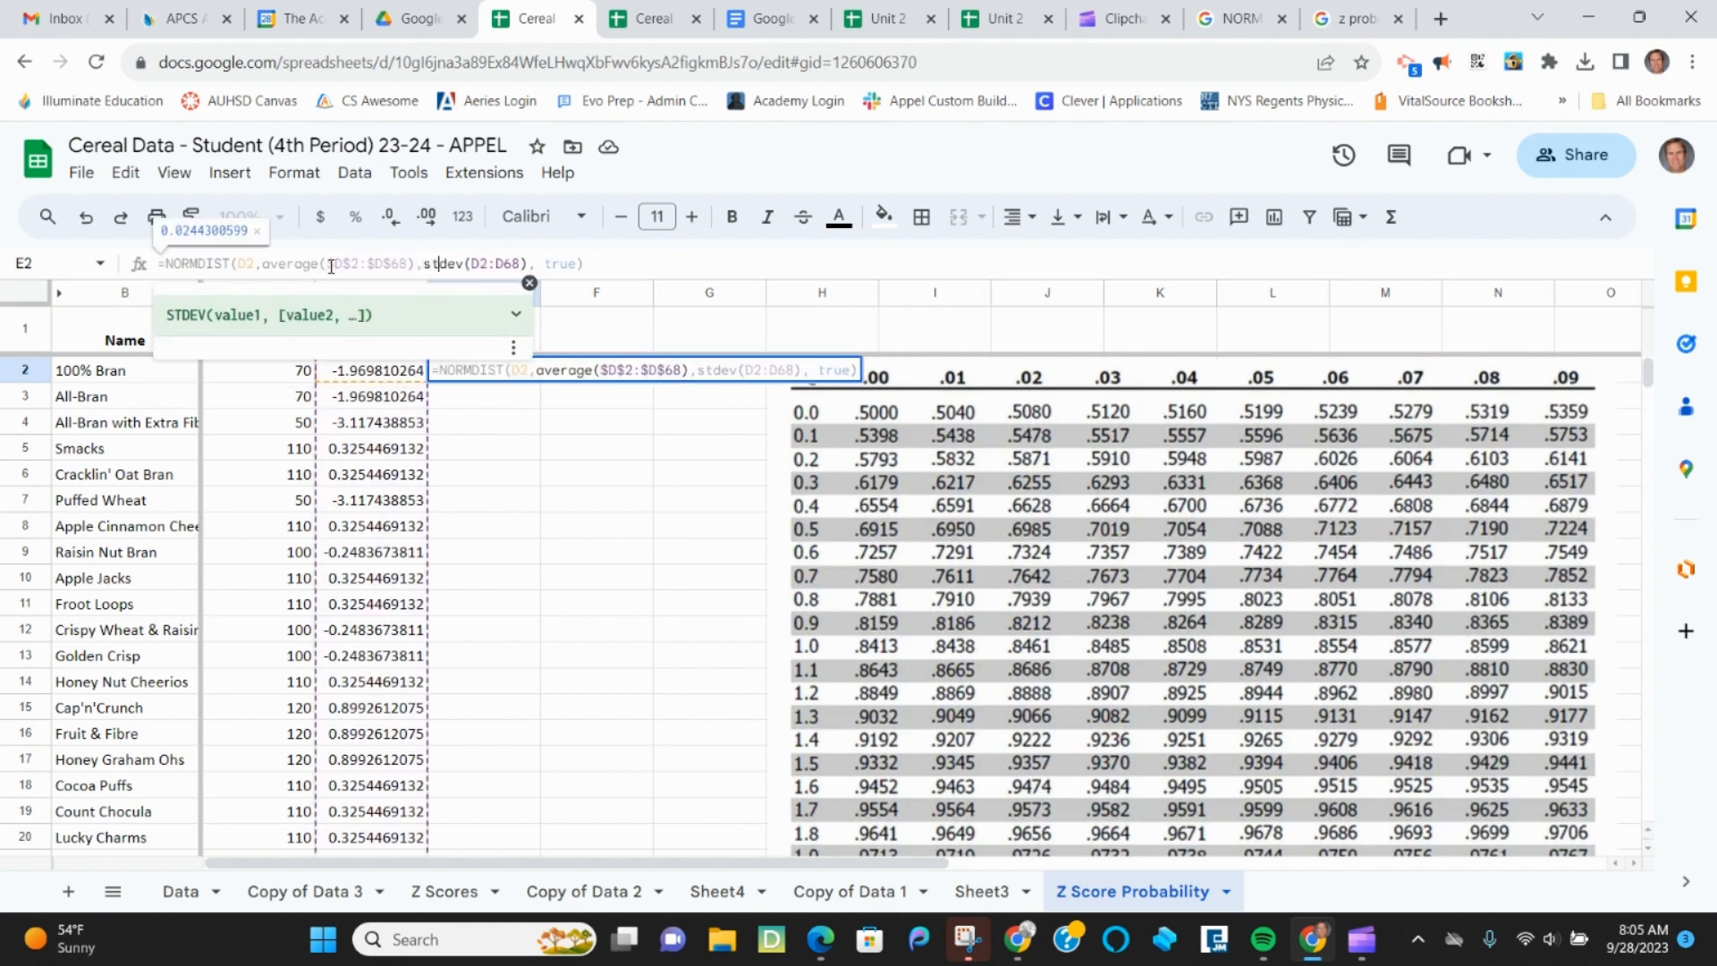
{"action": "key", "text": "Right"}
{"action": "key", "text": "Right"}
{"action": "key", "text": "F4"}
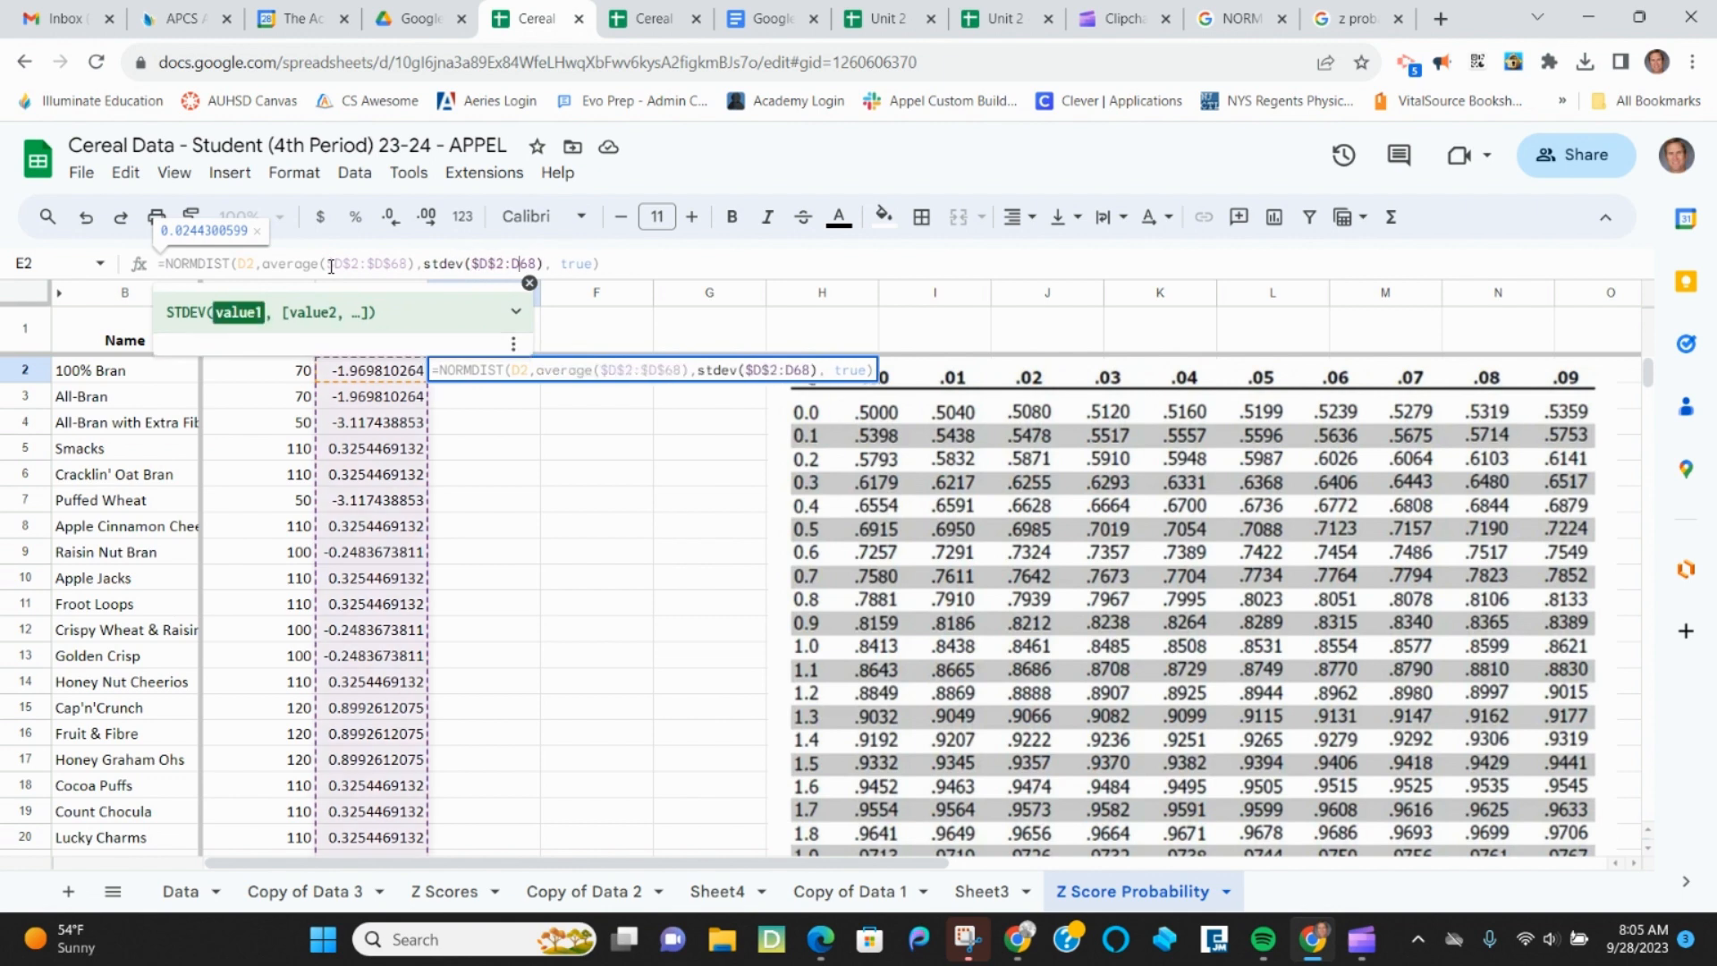
{"action": "key", "text": "F4"}
{"action": "key", "text": "Return"}
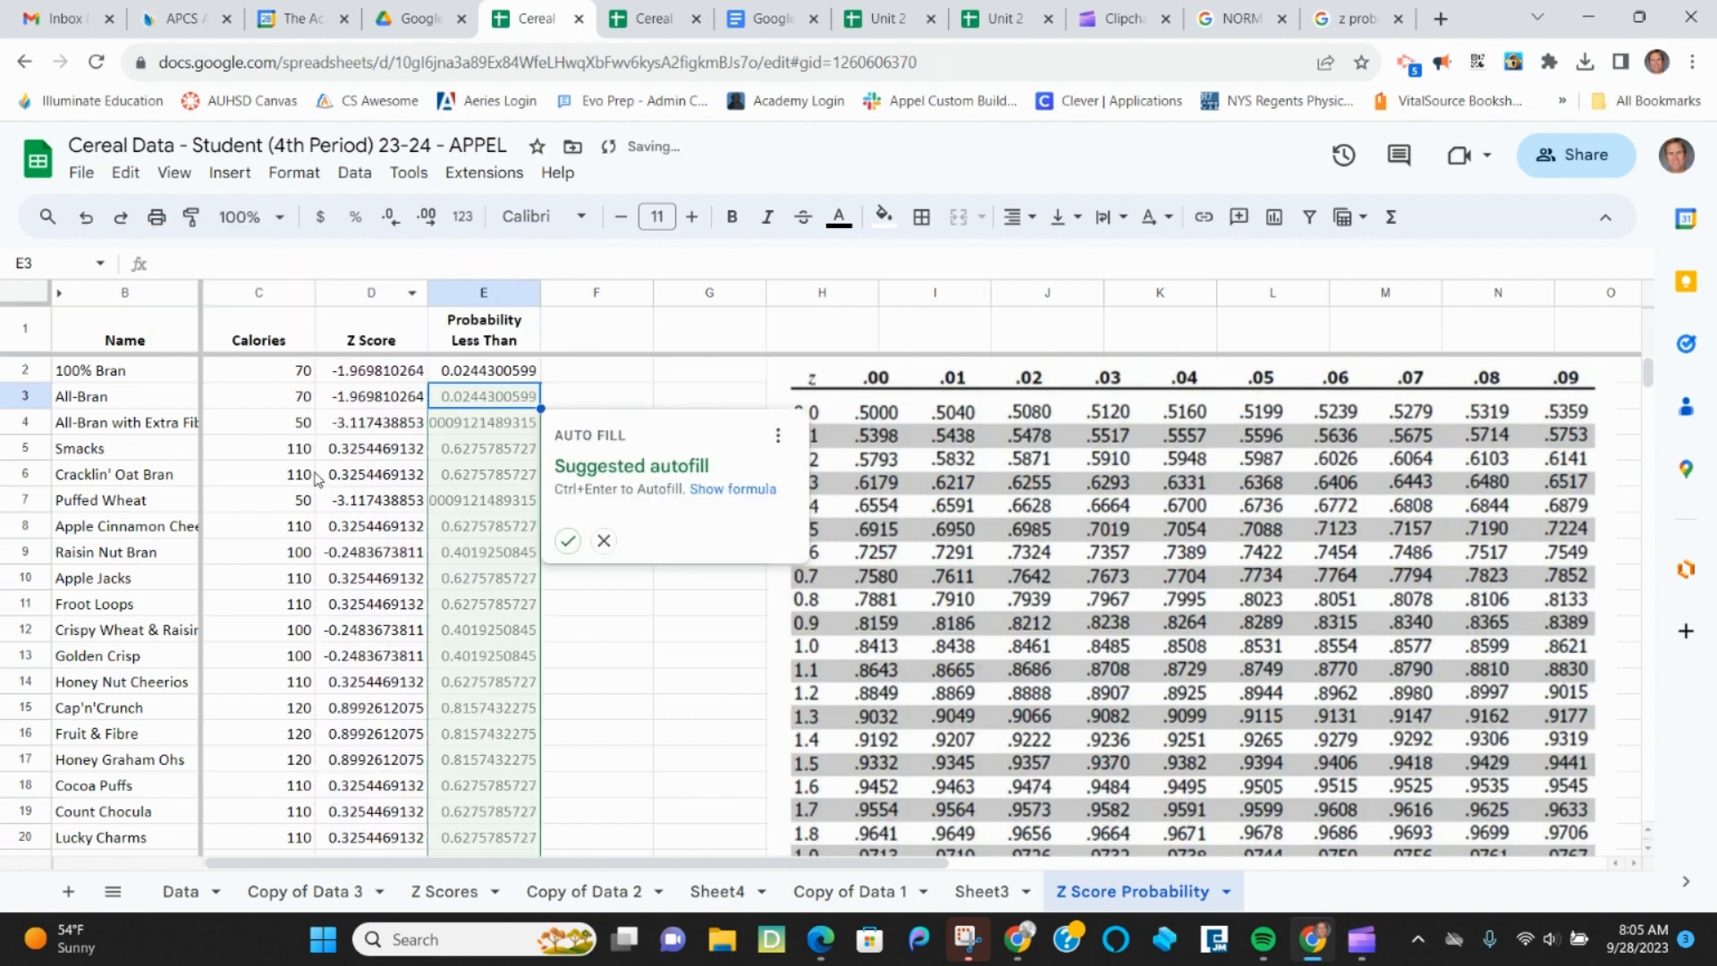
{"action": "left_click", "coordinate": [568, 541]}
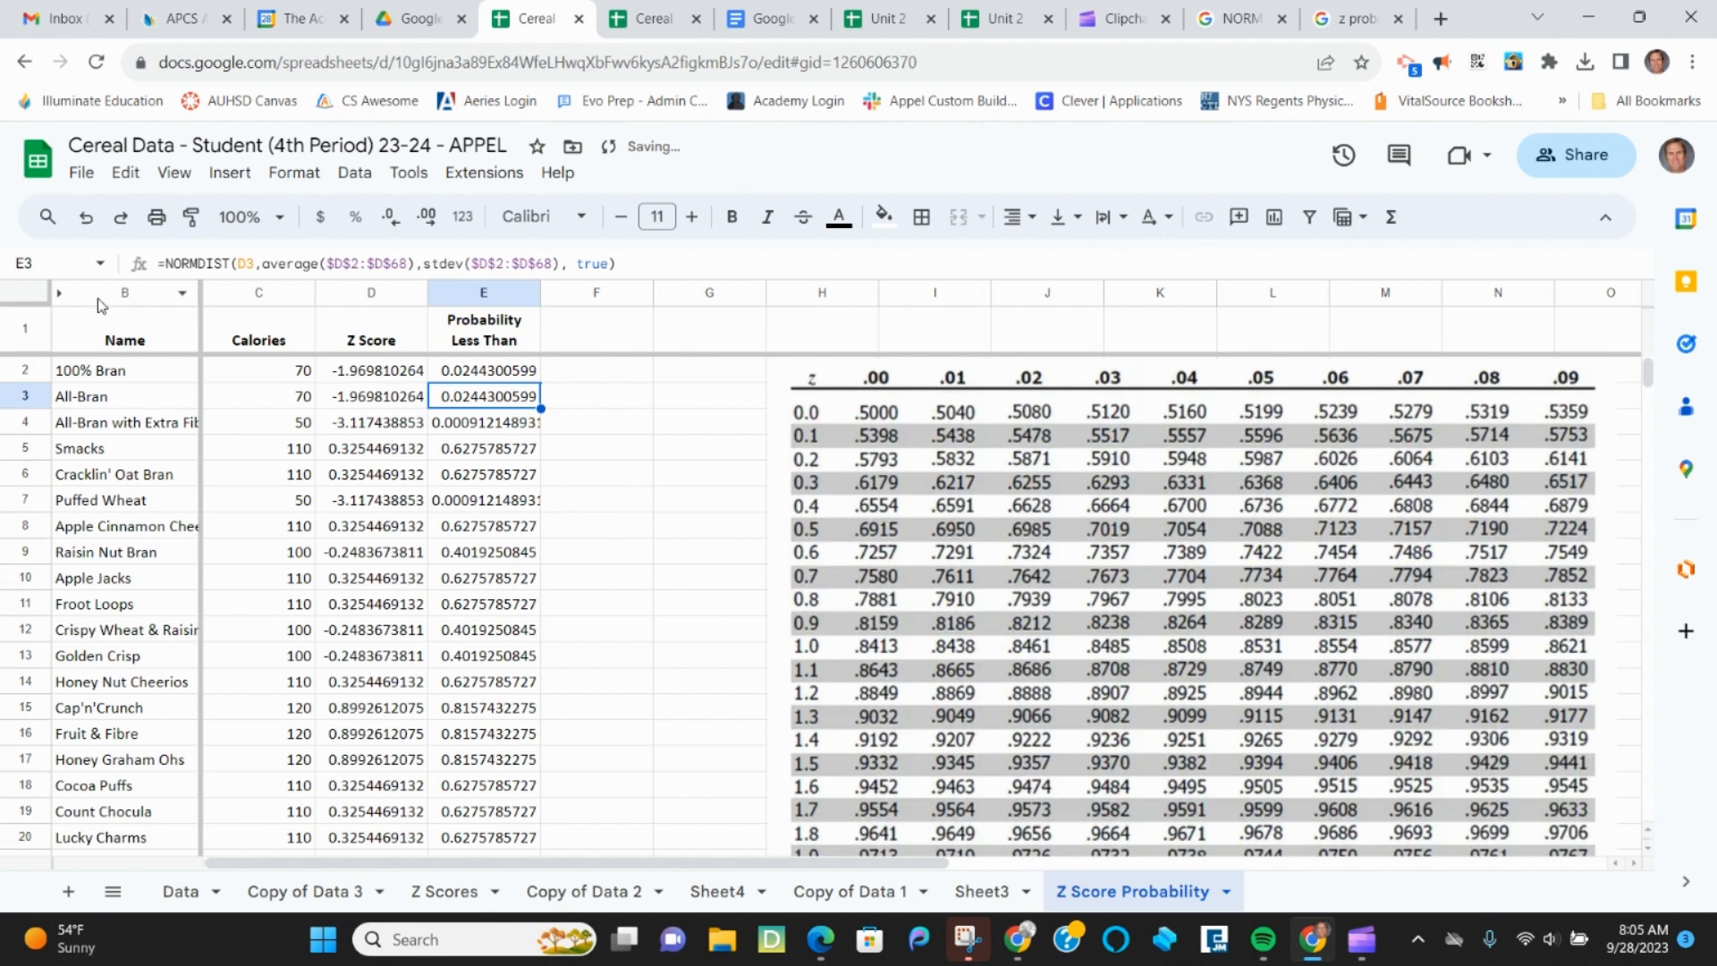
Sort columns B through E by Probability Less Than in A to Z order, treating the first row as a header
{"action": "left_click_drag", "start_coordinate": [98, 293], "coordinate": [483, 292]}
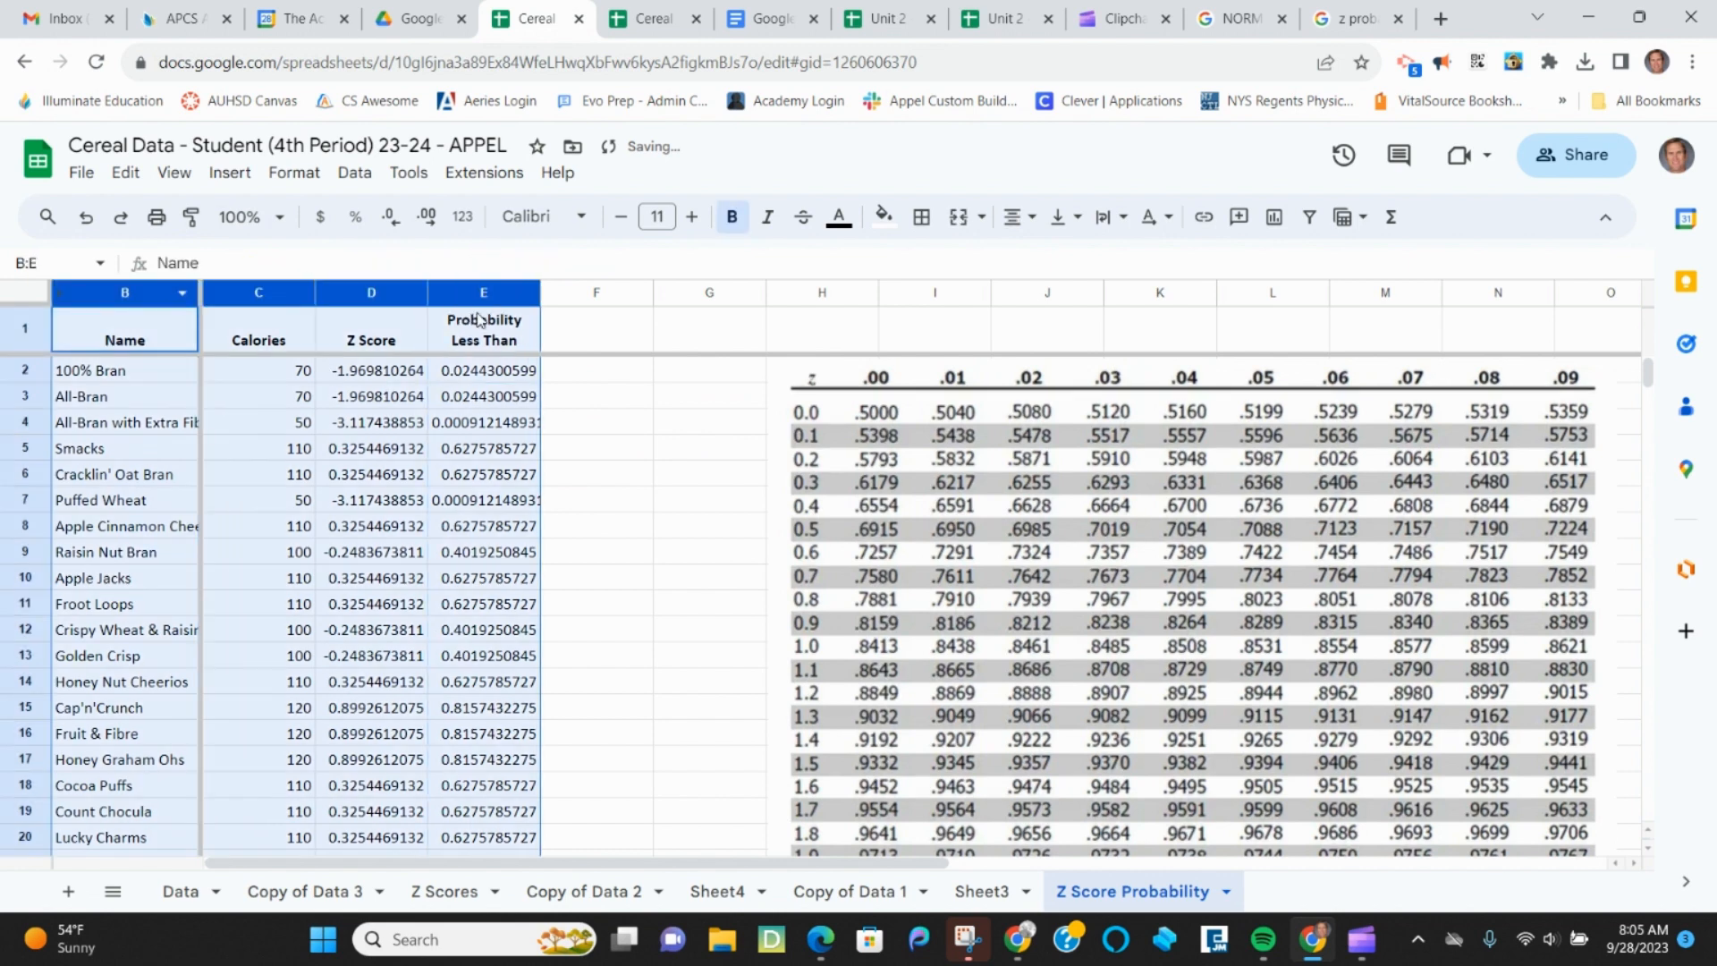
{"action": "left_click", "coordinate": [349, 175]}
{"action": "mouse_move", "coordinate": [406, 246]}
{"action": "left_click", "coordinate": [787, 345]}
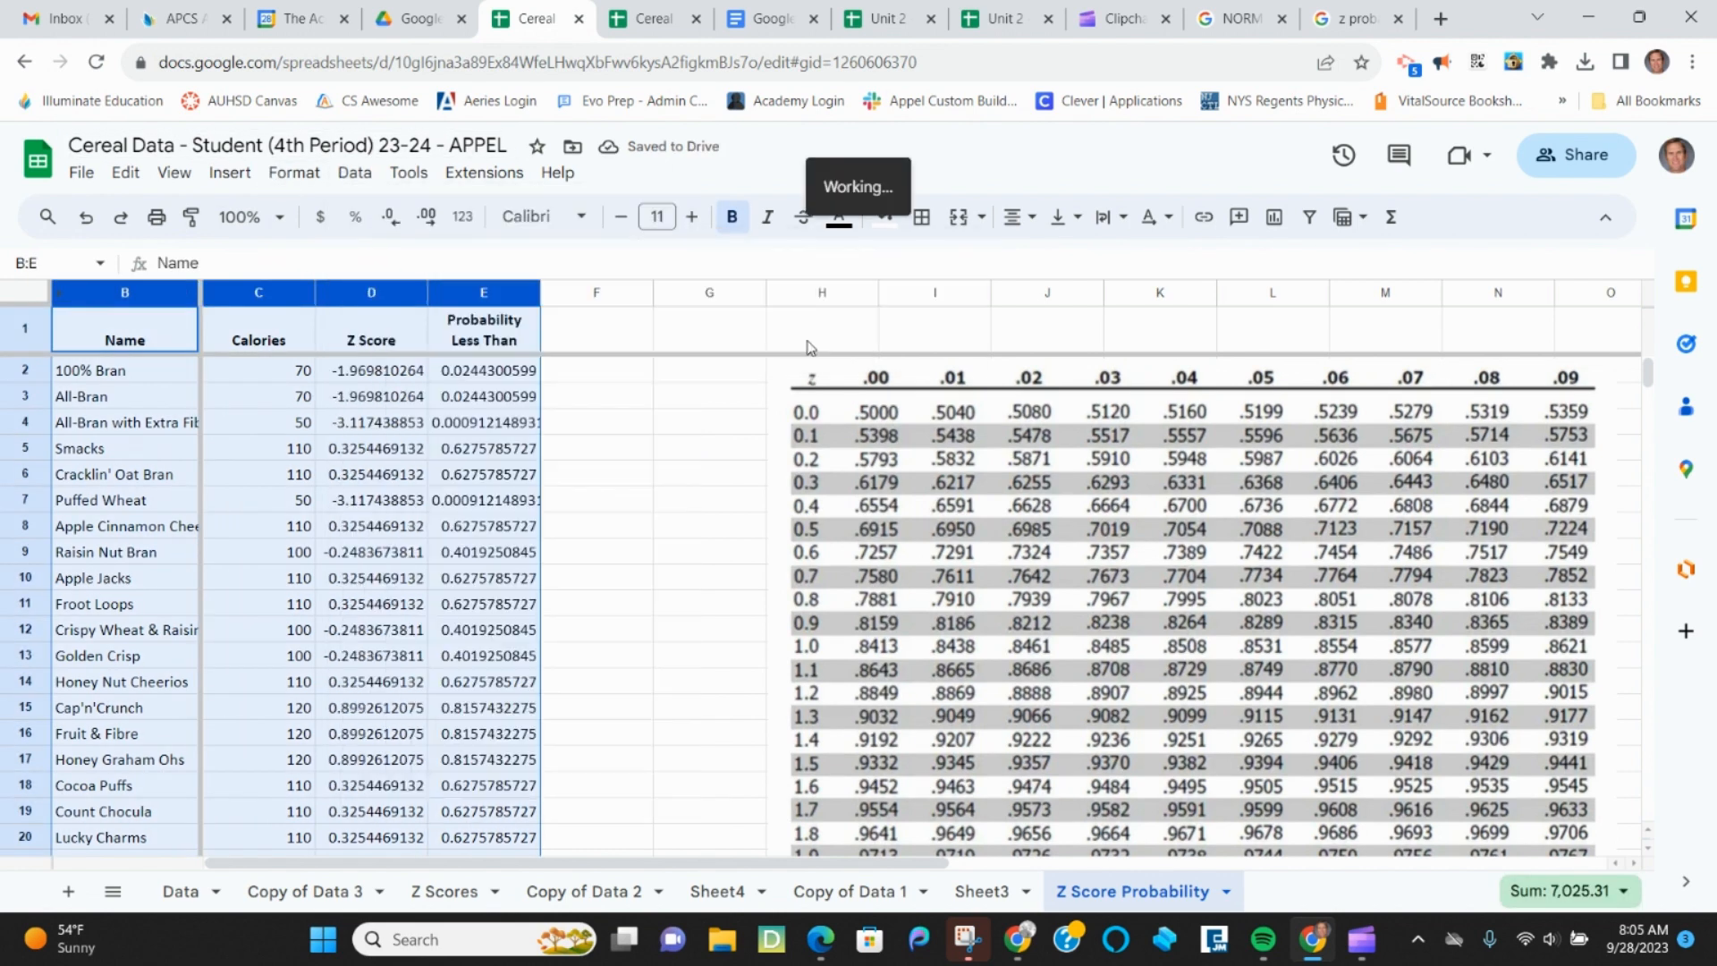
{"action": "left_click", "coordinate": [611, 432]}
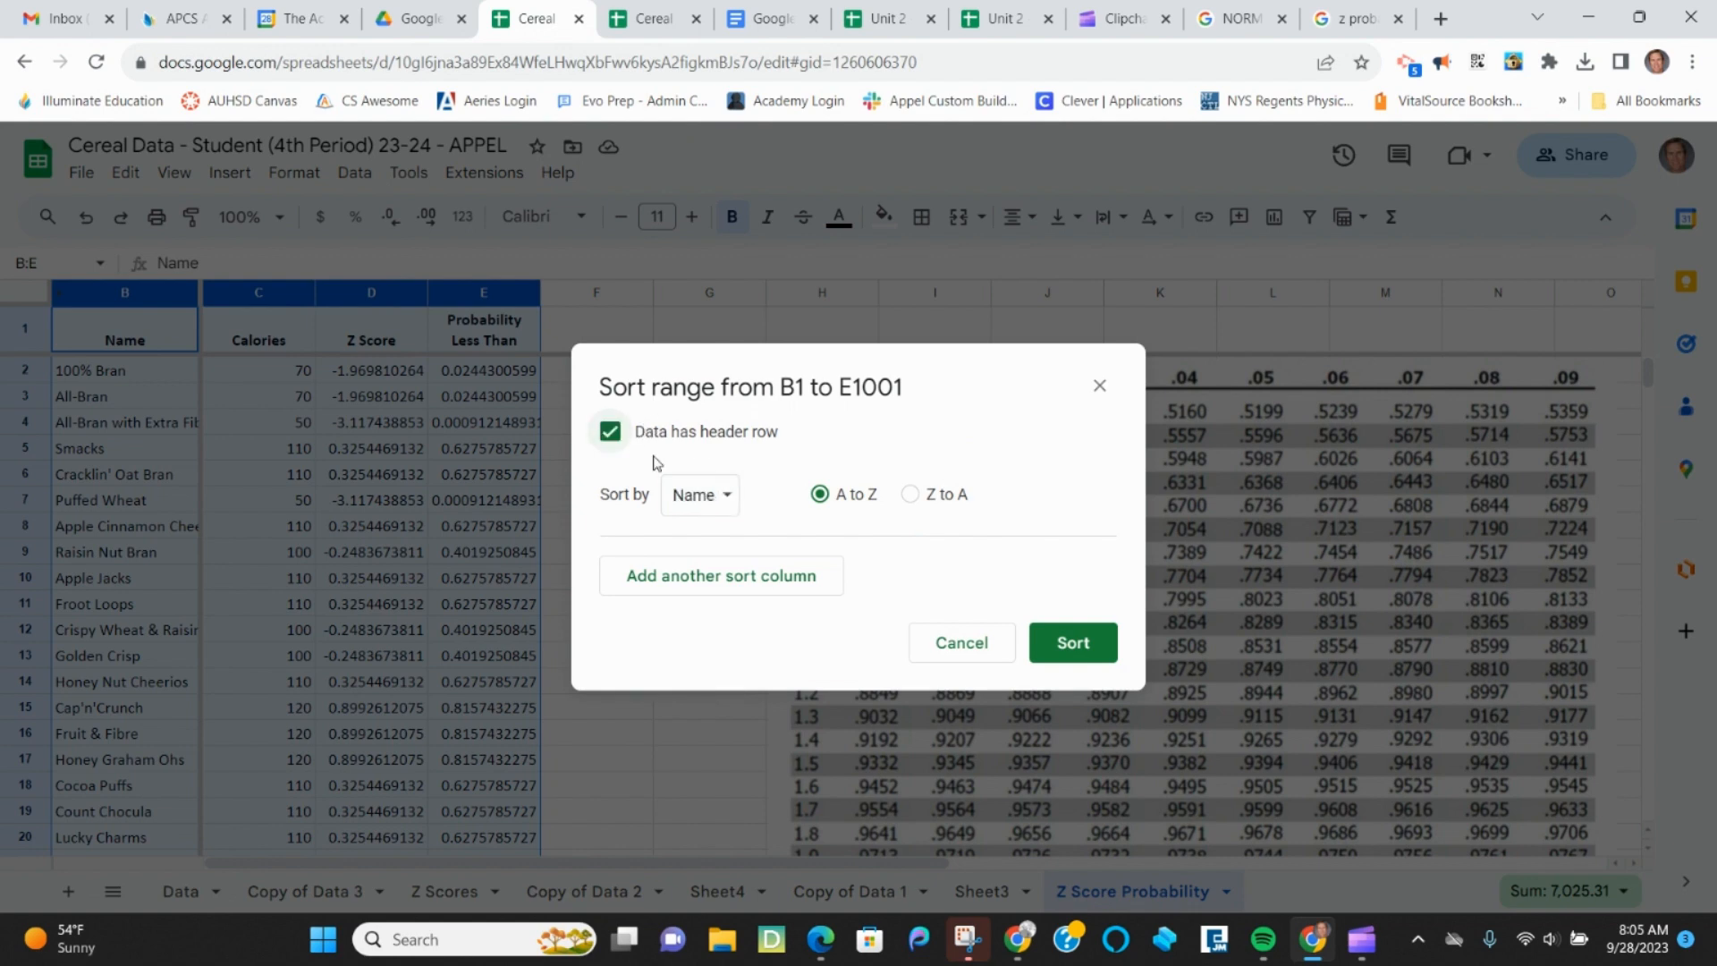
{"action": "left_click", "coordinate": [716, 498]}
{"action": "left_click", "coordinate": [759, 603]}
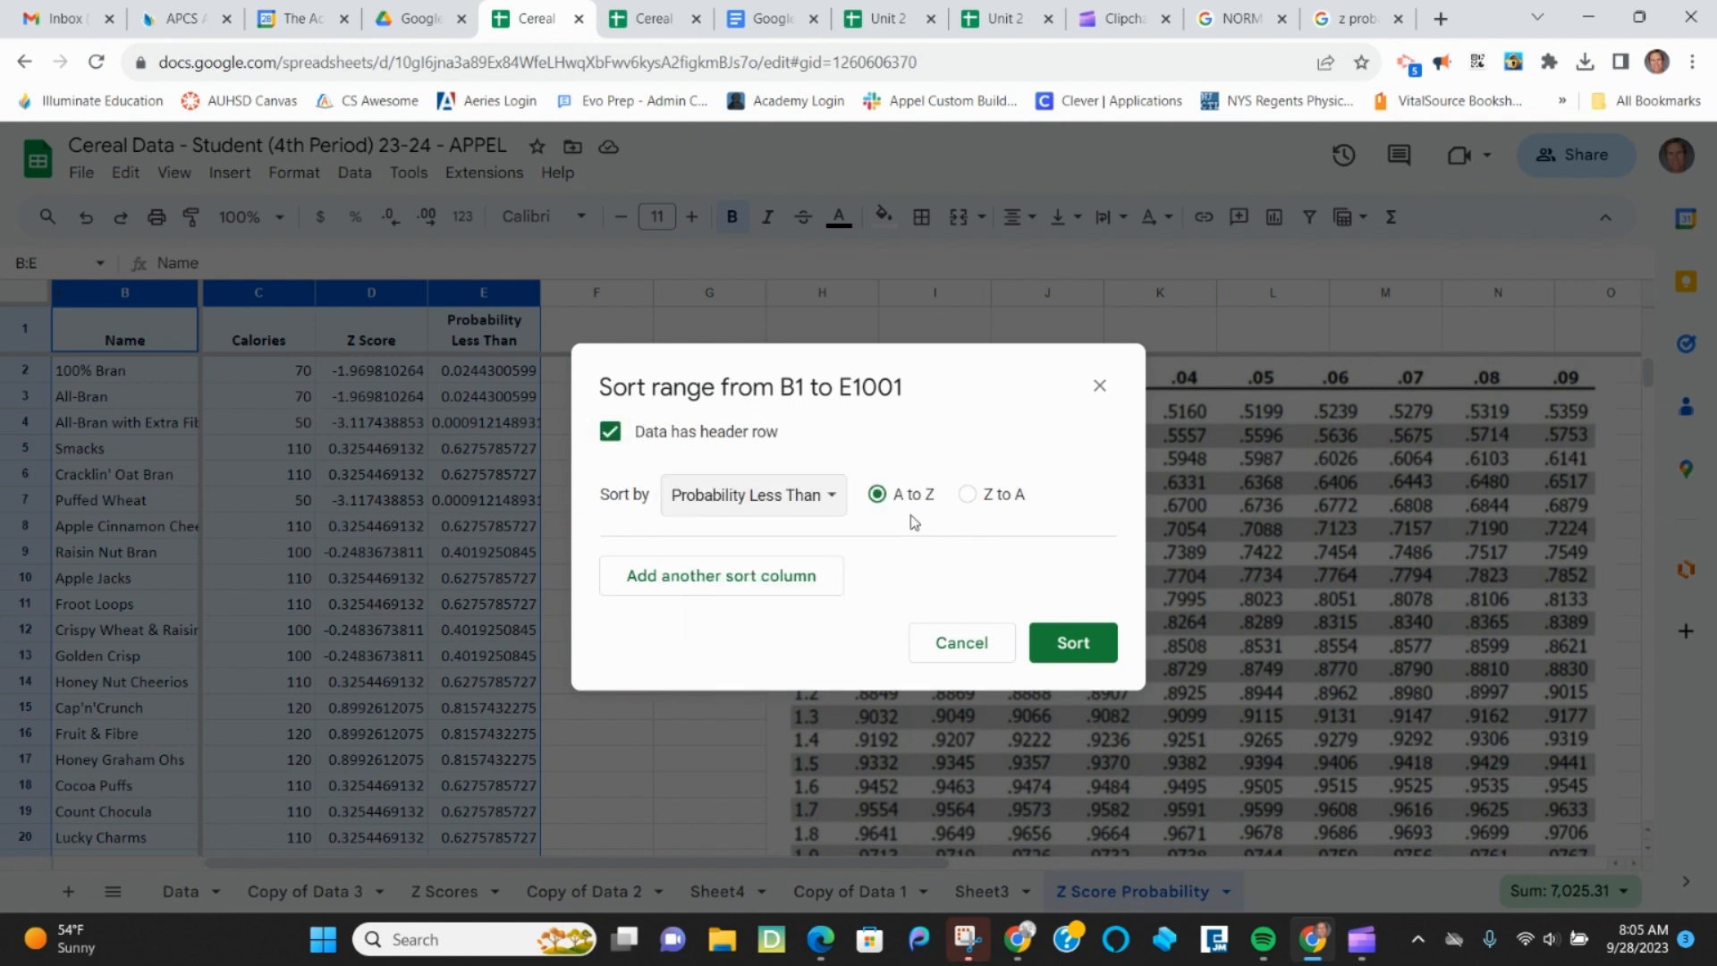
{"action": "left_click", "coordinate": [1055, 641]}
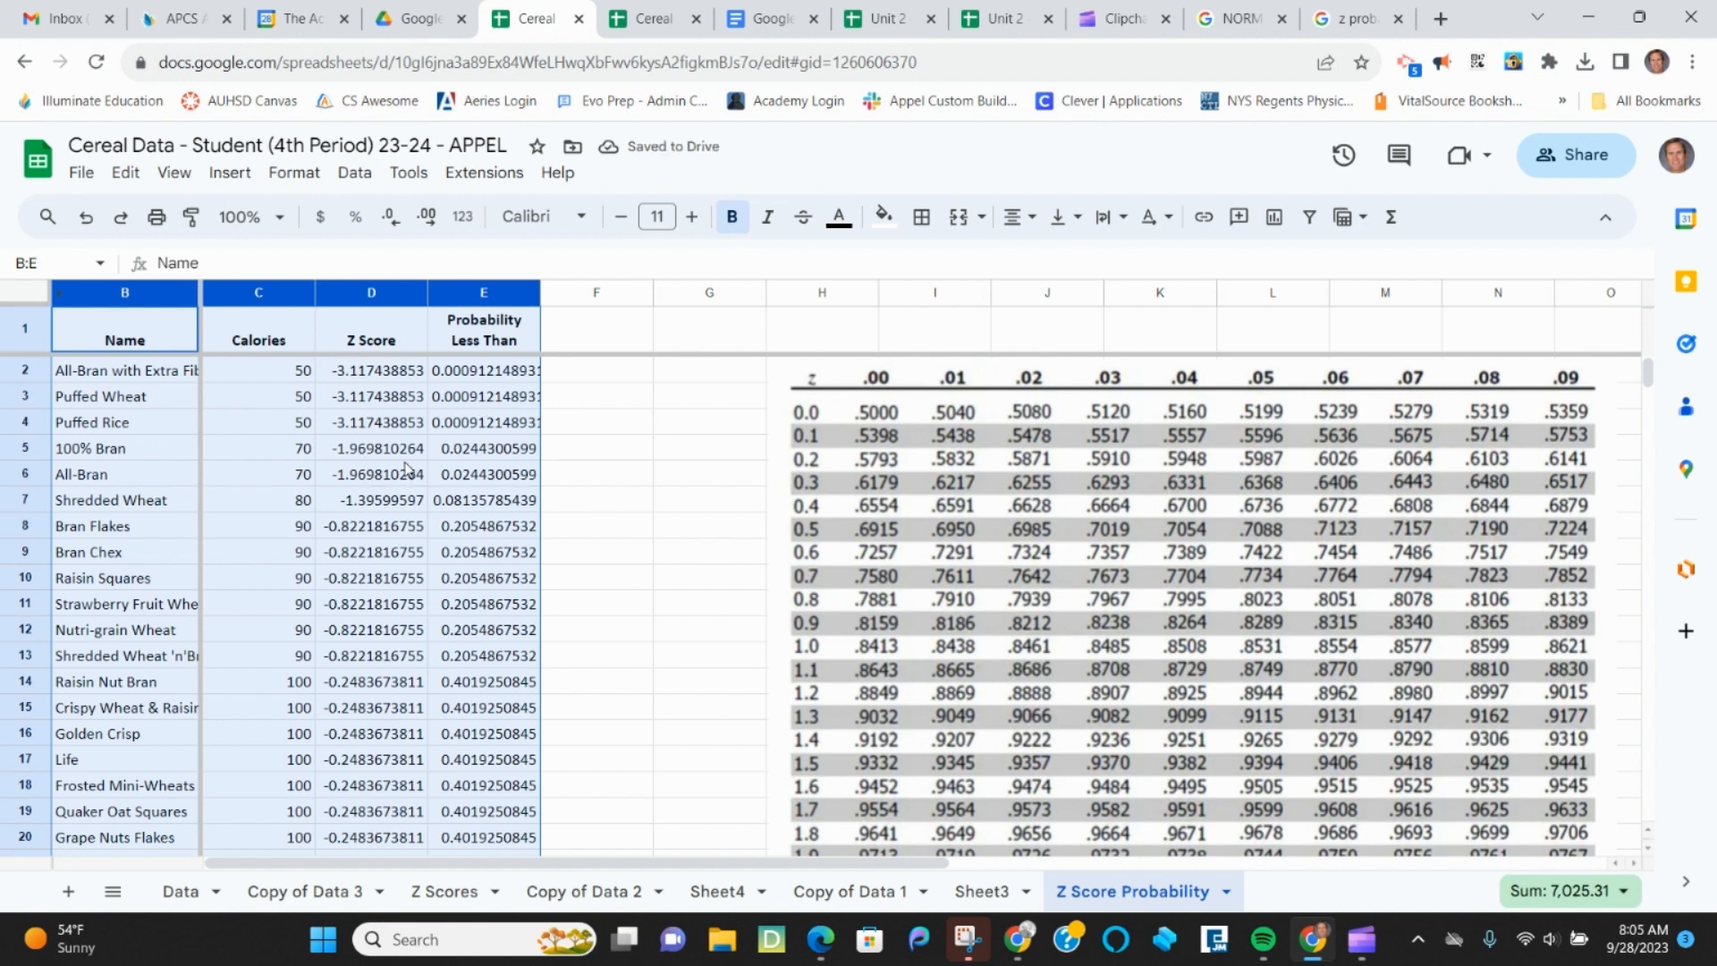
Copy the Probability Less Than result for Smacks in E29 and paste it as values only into G5 beside the z-table
{"action": "scroll", "coordinate": [367, 537], "scroll_direction": "down", "scroll_amount": 6}
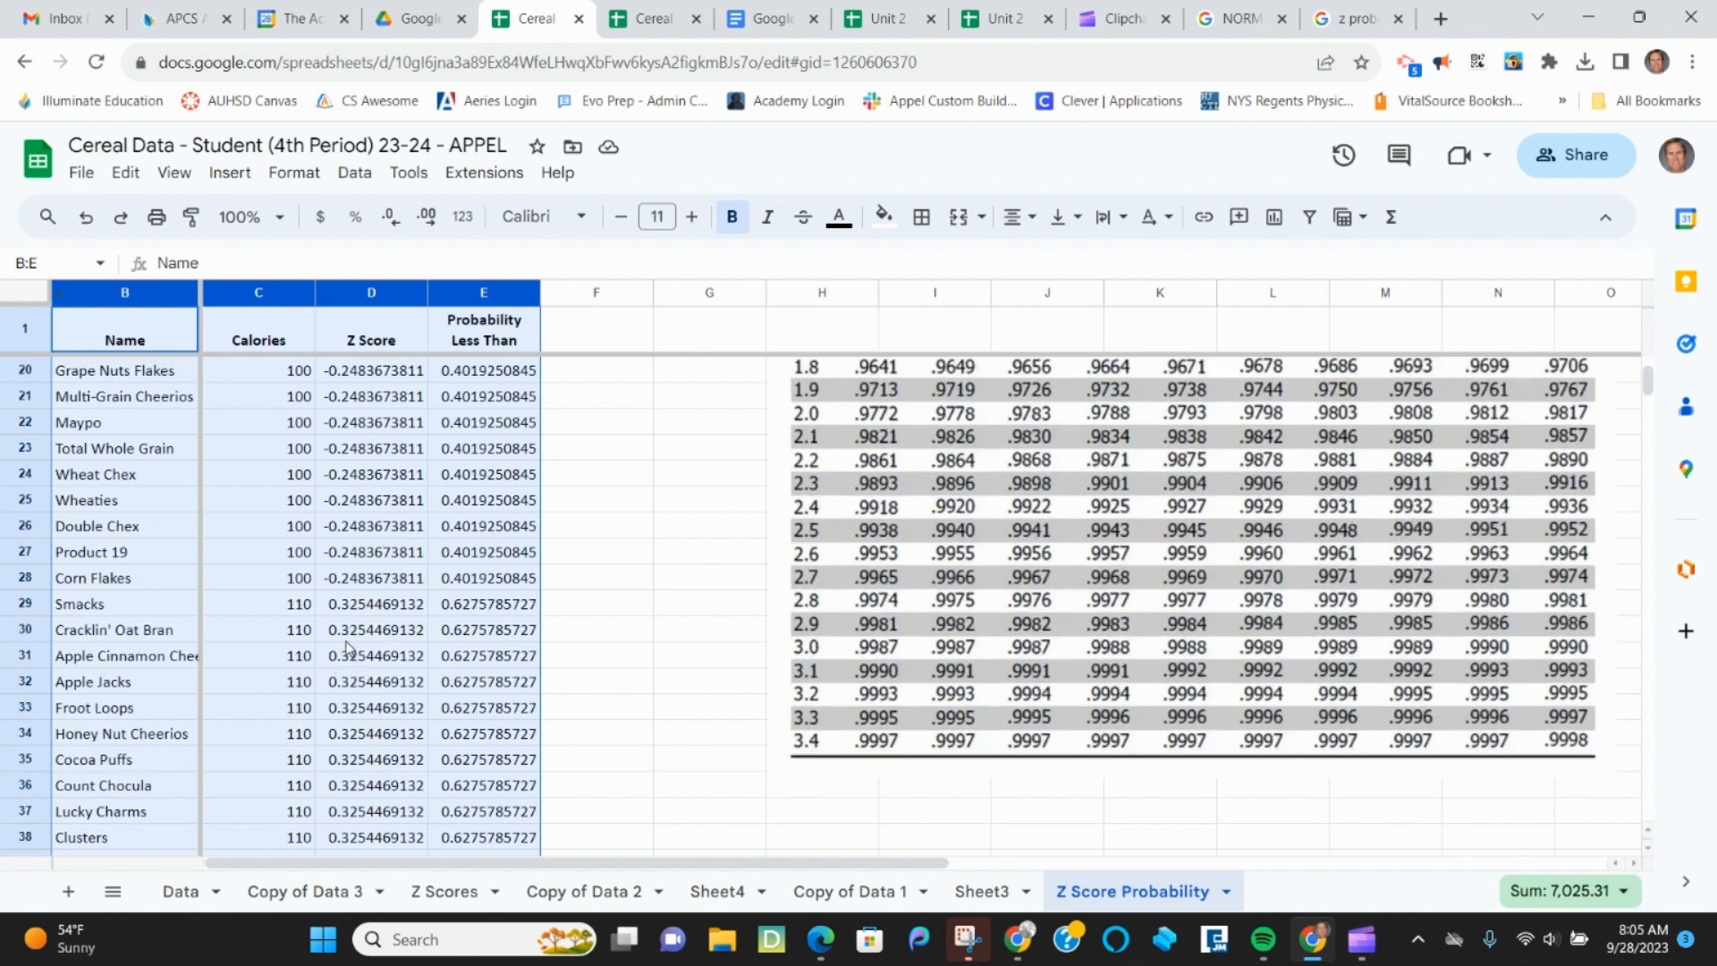
{"action": "left_click", "coordinate": [354, 608]}
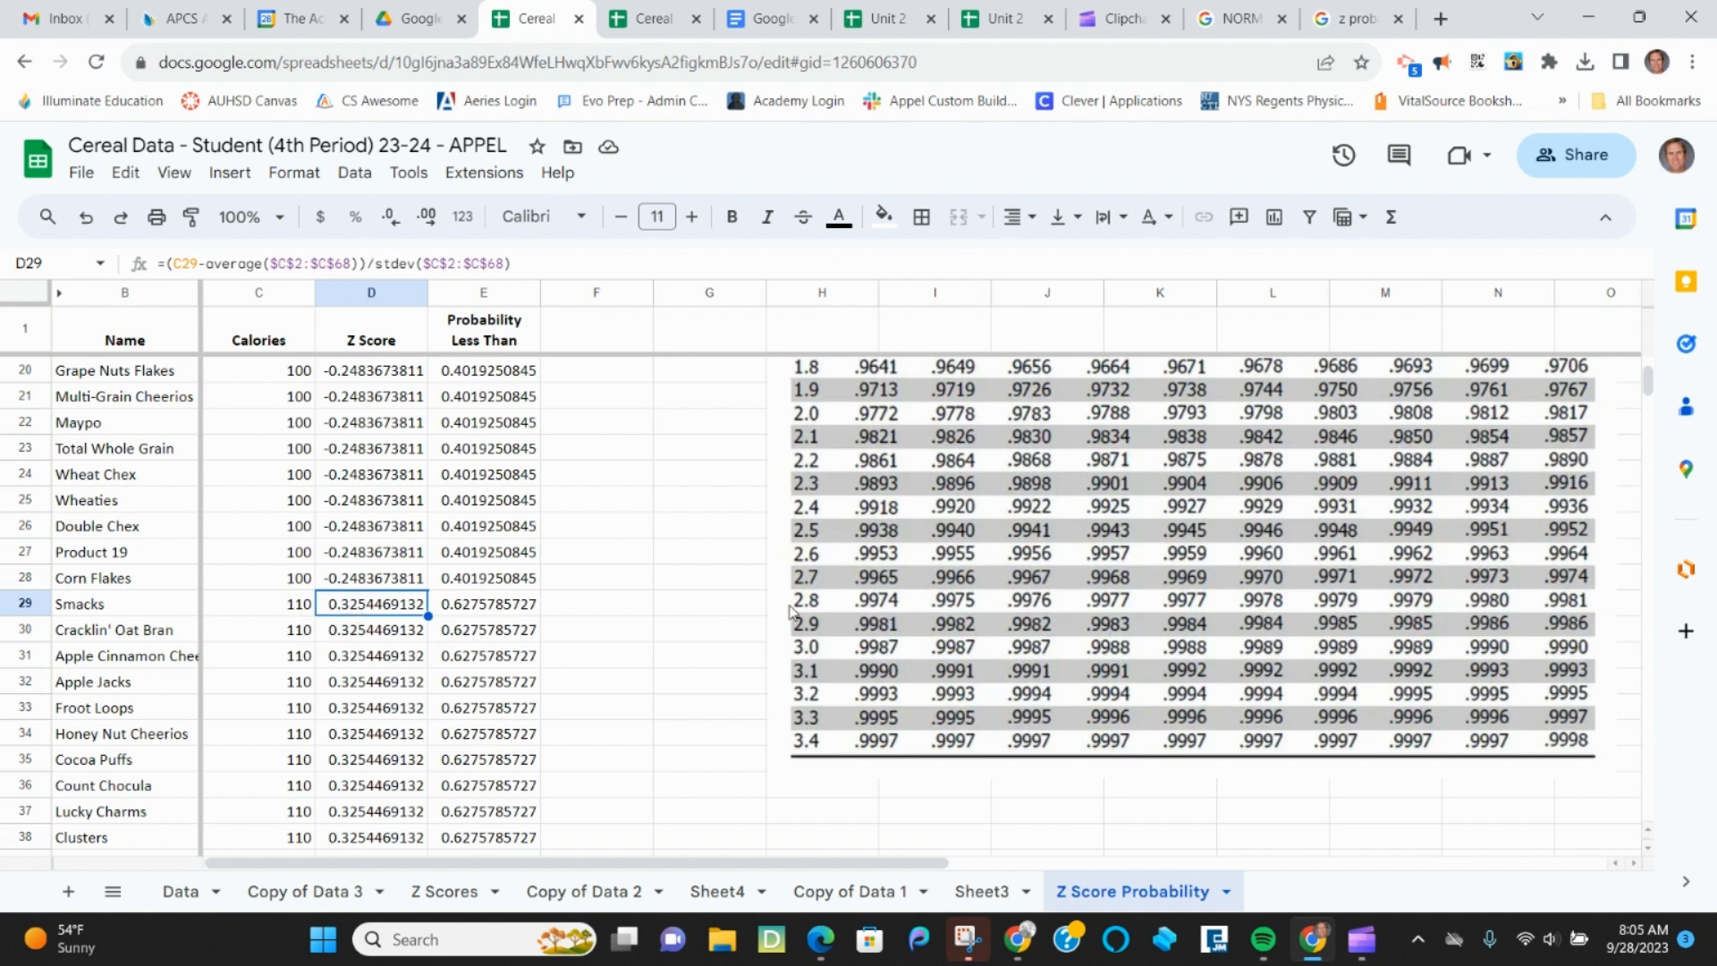
{"action": "scroll", "coordinate": [850, 644], "scroll_direction": "up", "scroll_amount": 6}
{"action": "scroll", "coordinate": [850, 638], "scroll_direction": "down", "scroll_amount": 5}
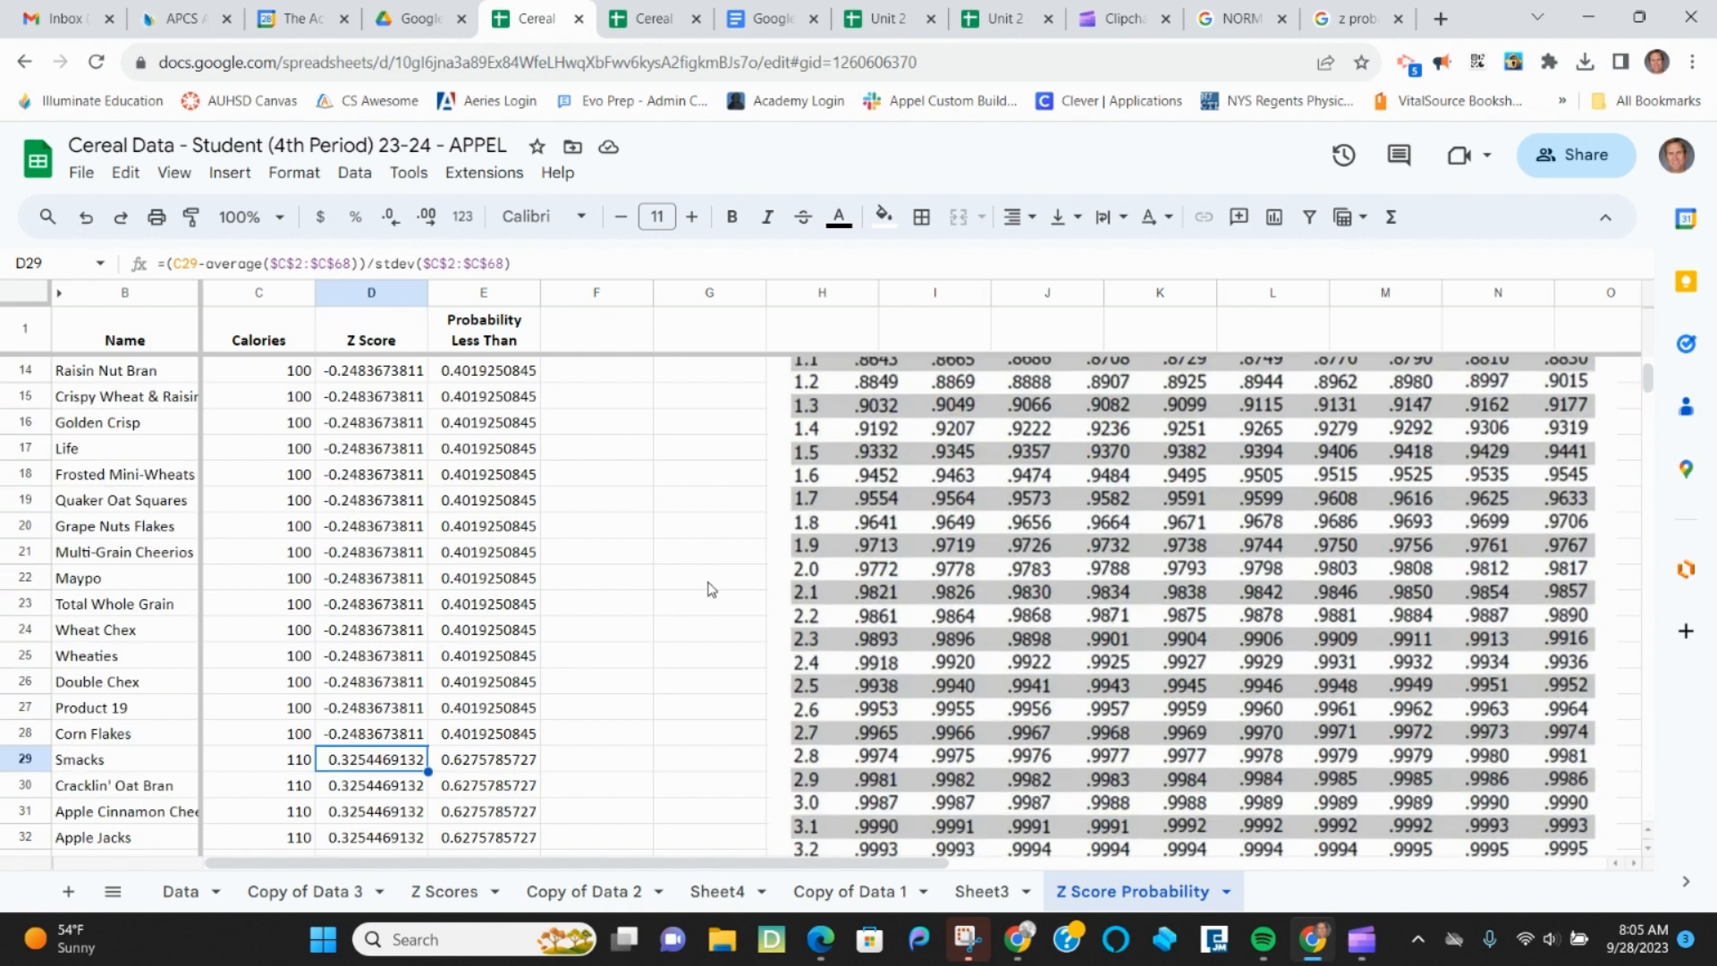
{"action": "left_click_drag", "start_coordinate": [361, 684], "coordinate": [488, 691]}
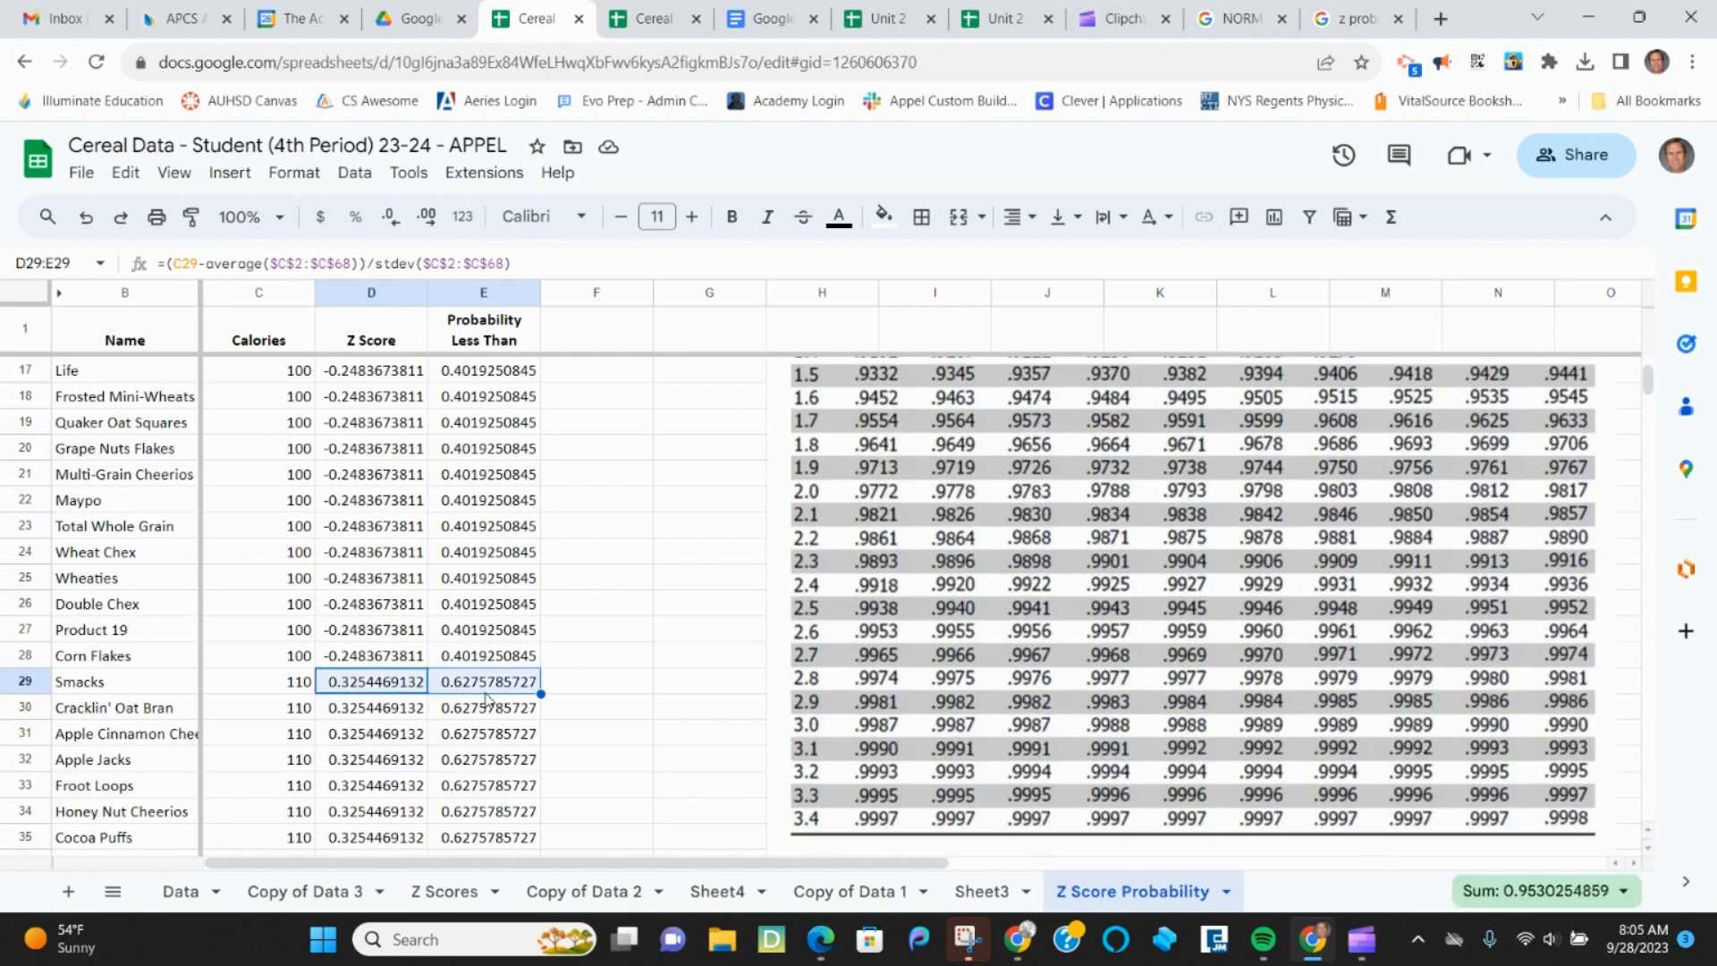
{"action": "left_click", "coordinate": [506, 690]}
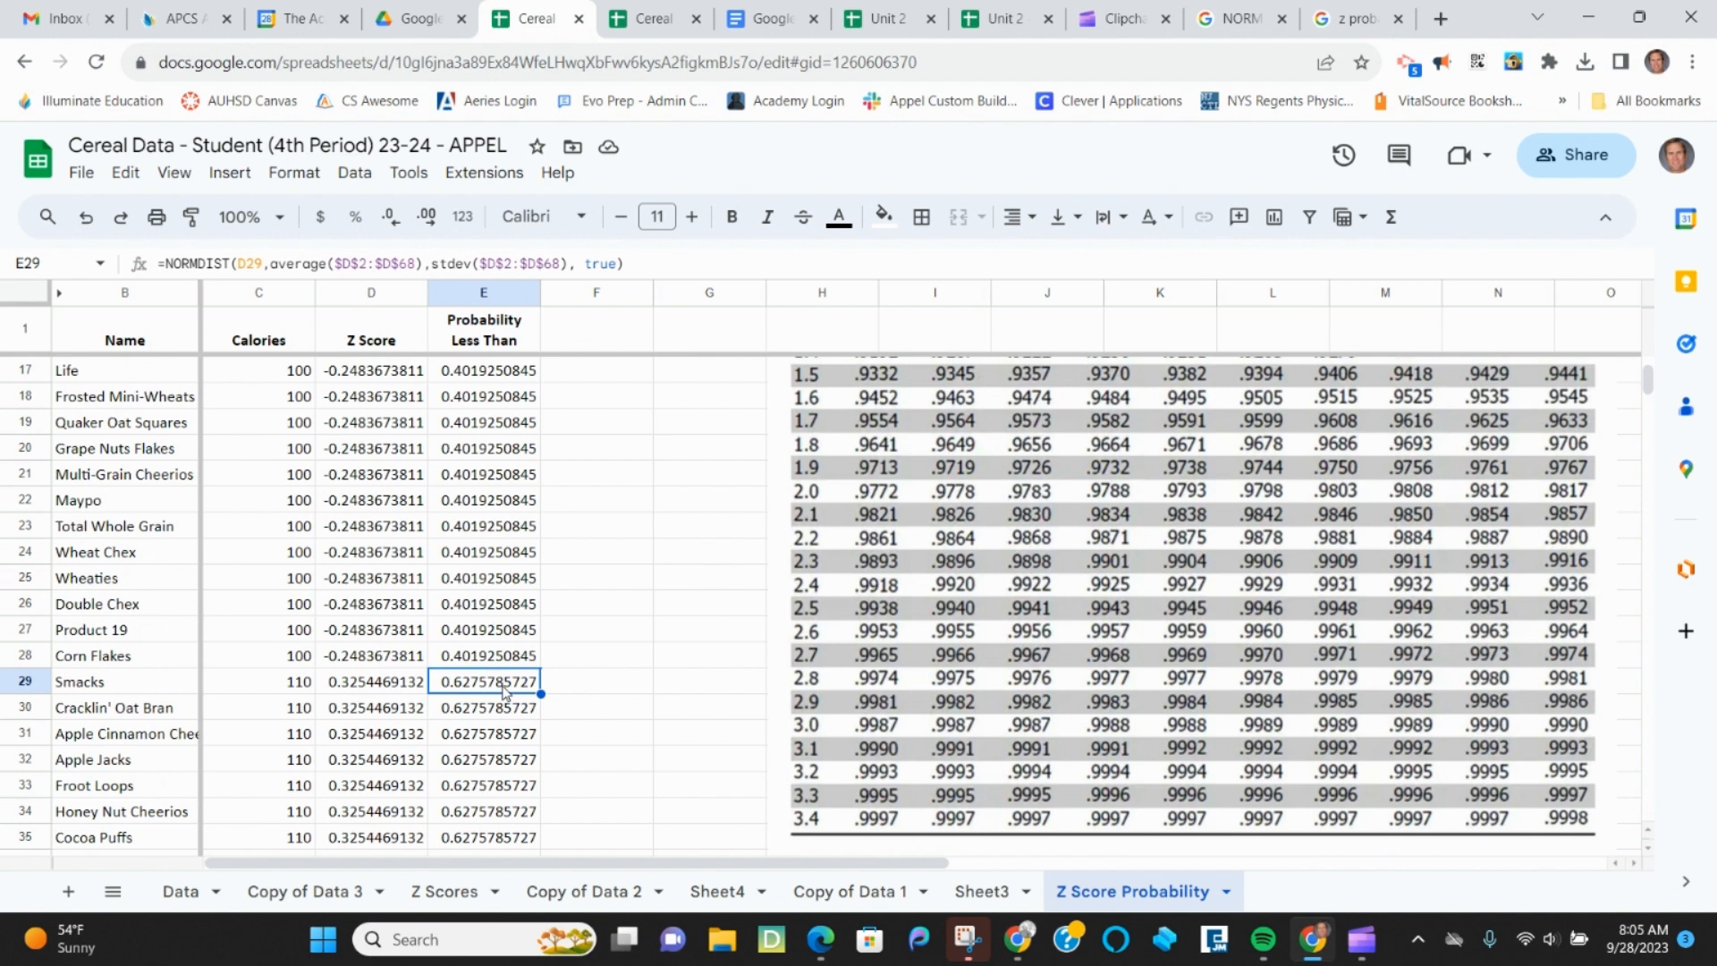
{"action": "scroll", "coordinate": [603, 695], "scroll_direction": "up", "scroll_amount": 5}
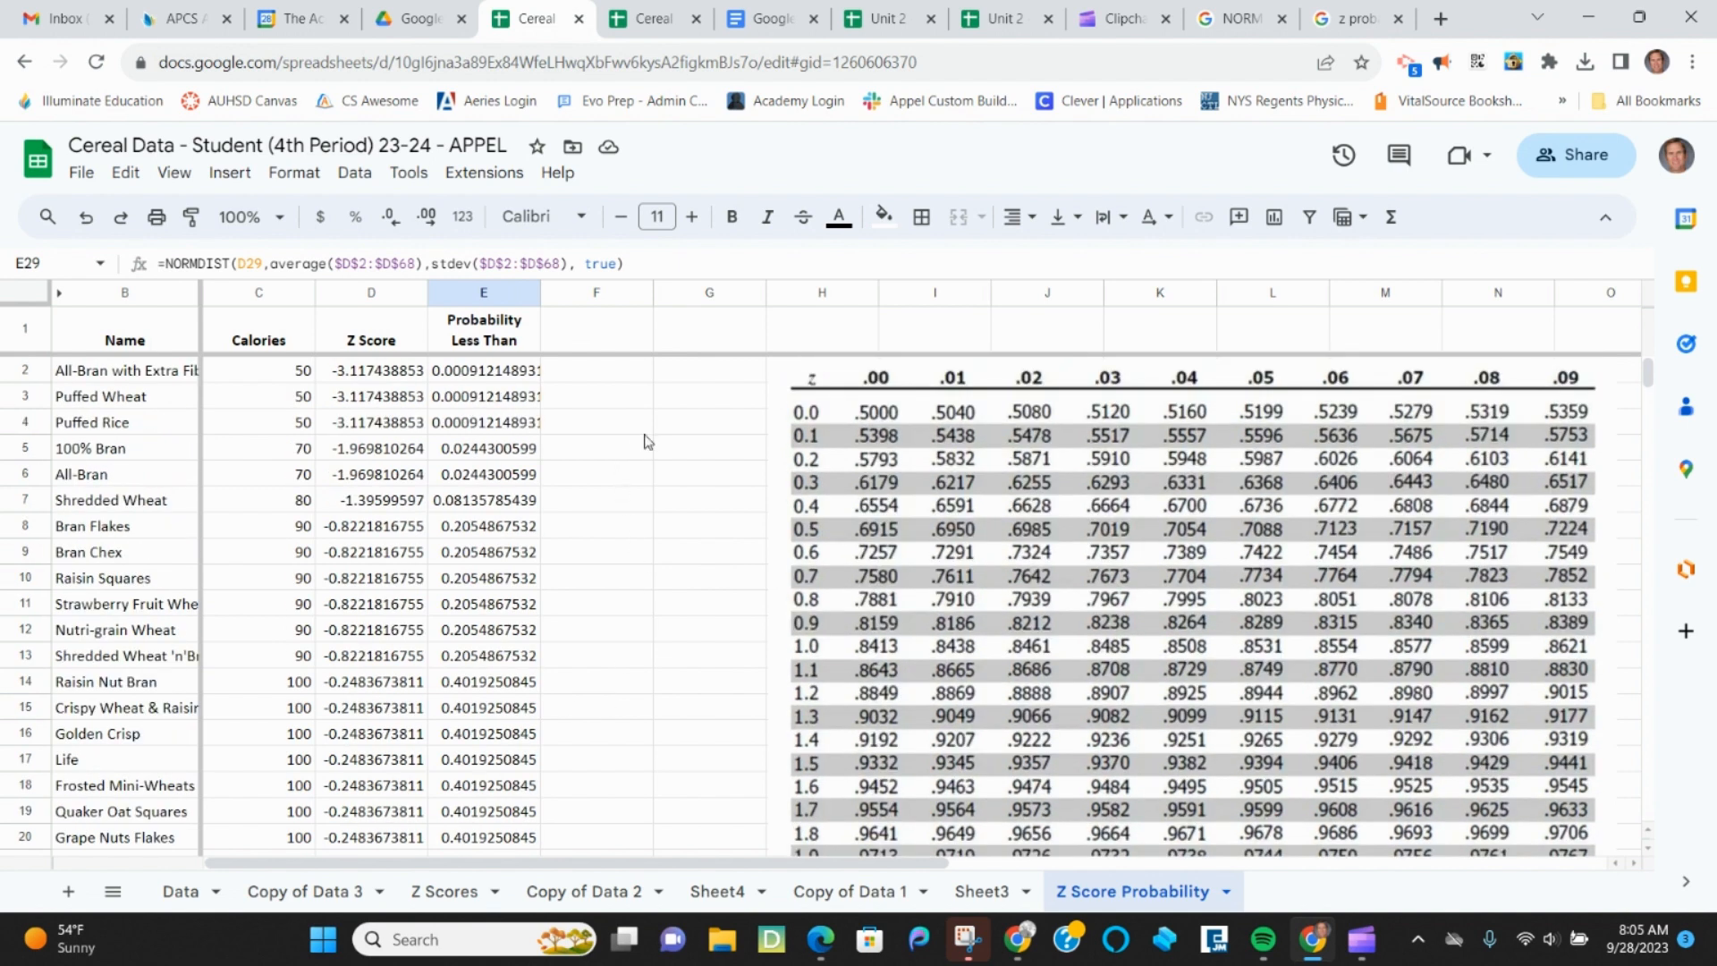
{"action": "right_click", "coordinate": [675, 456]}
{"action": "mouse_move", "coordinate": [744, 351]}
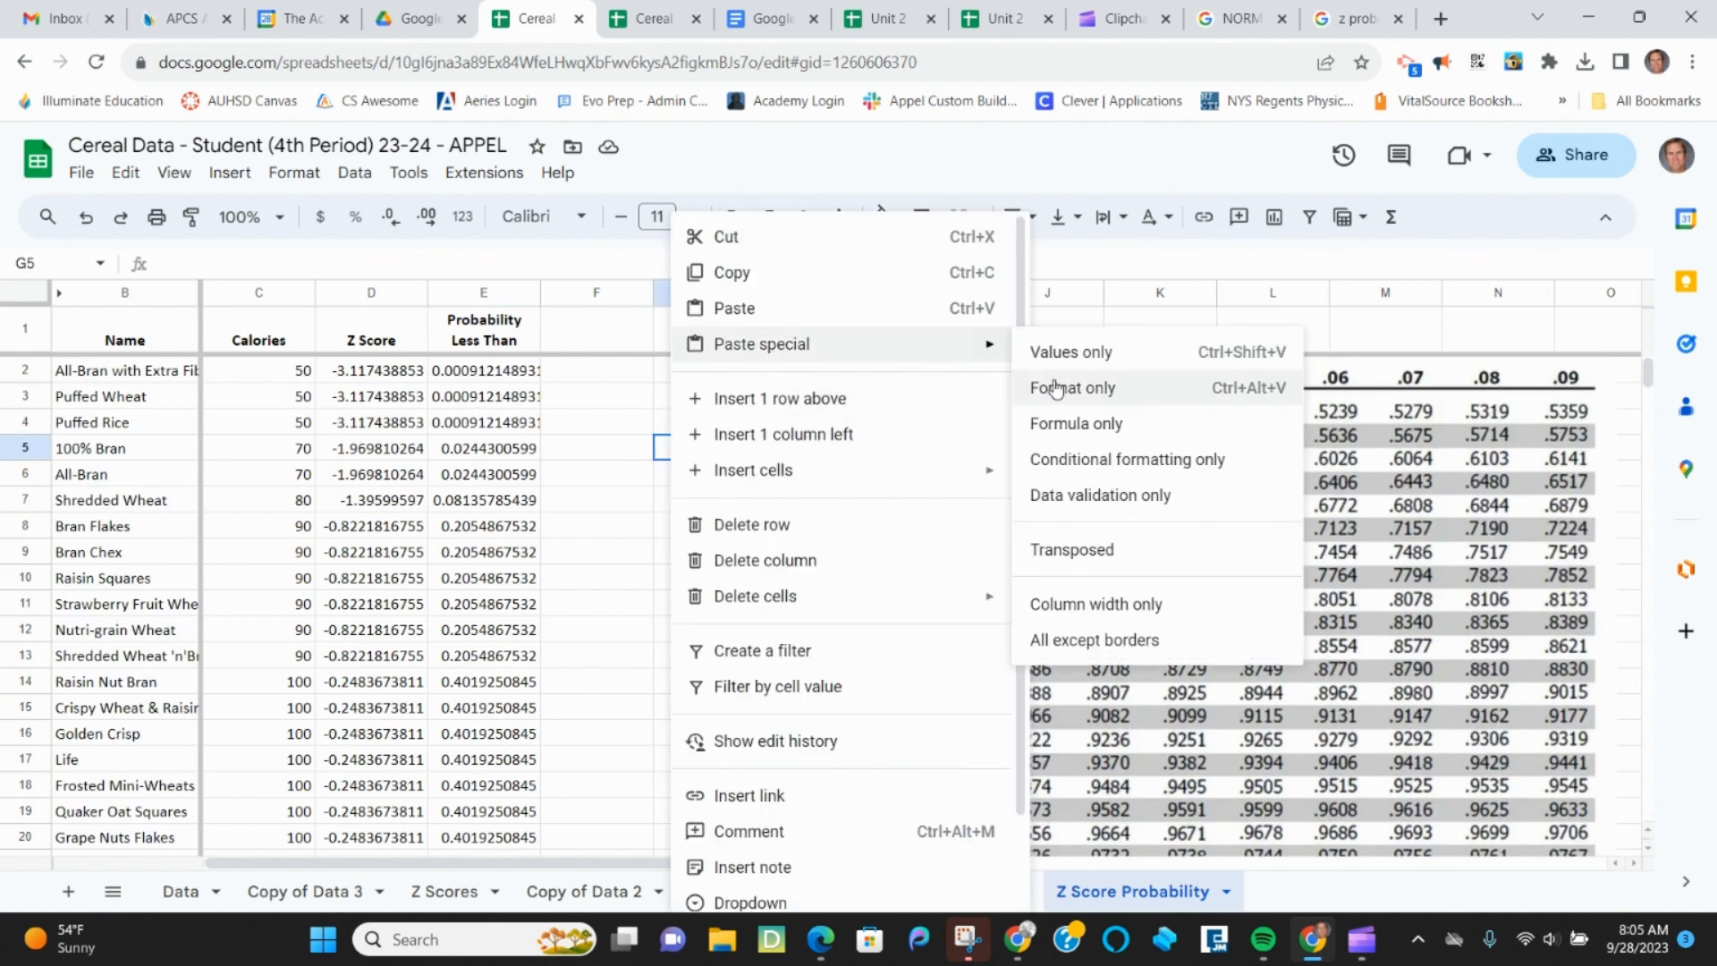
{"action": "left_click", "coordinate": [1051, 354]}
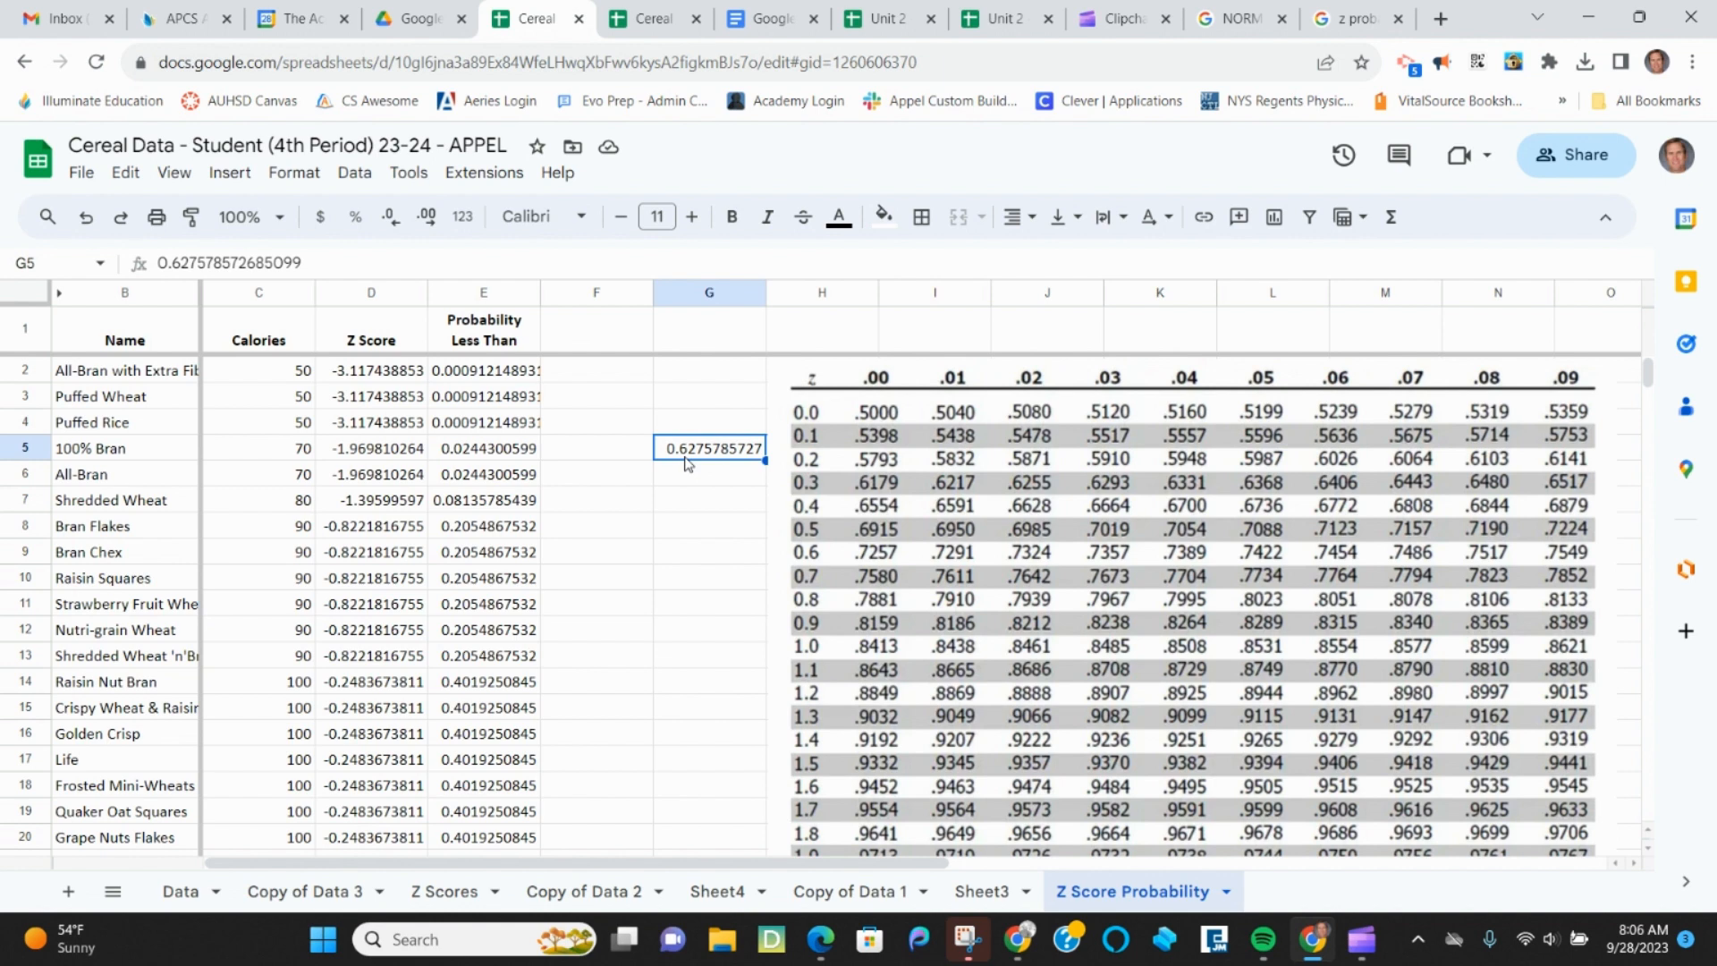
{"action": "scroll", "coordinate": [518, 525], "scroll_direction": "down", "scroll_amount": 15}
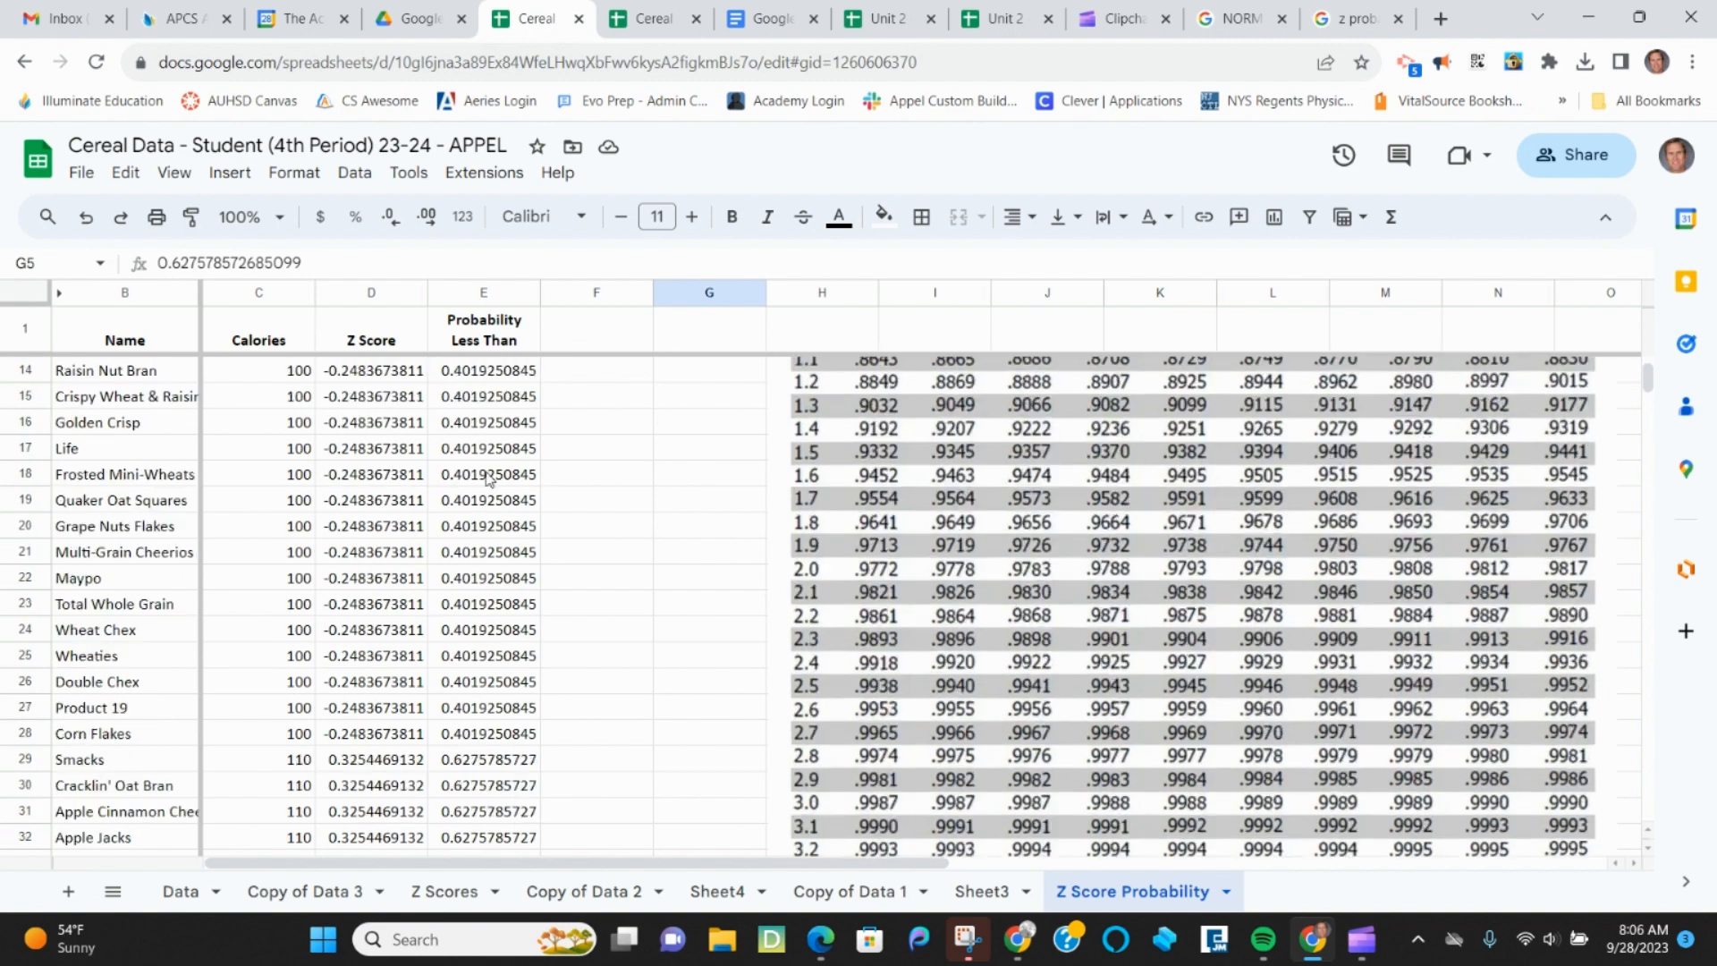
{"action": "scroll", "coordinate": [517, 525], "scroll_direction": "down", "scroll_amount": 3}
{"action": "scroll", "coordinate": [508, 573], "scroll_direction": "up", "scroll_amount": 18}
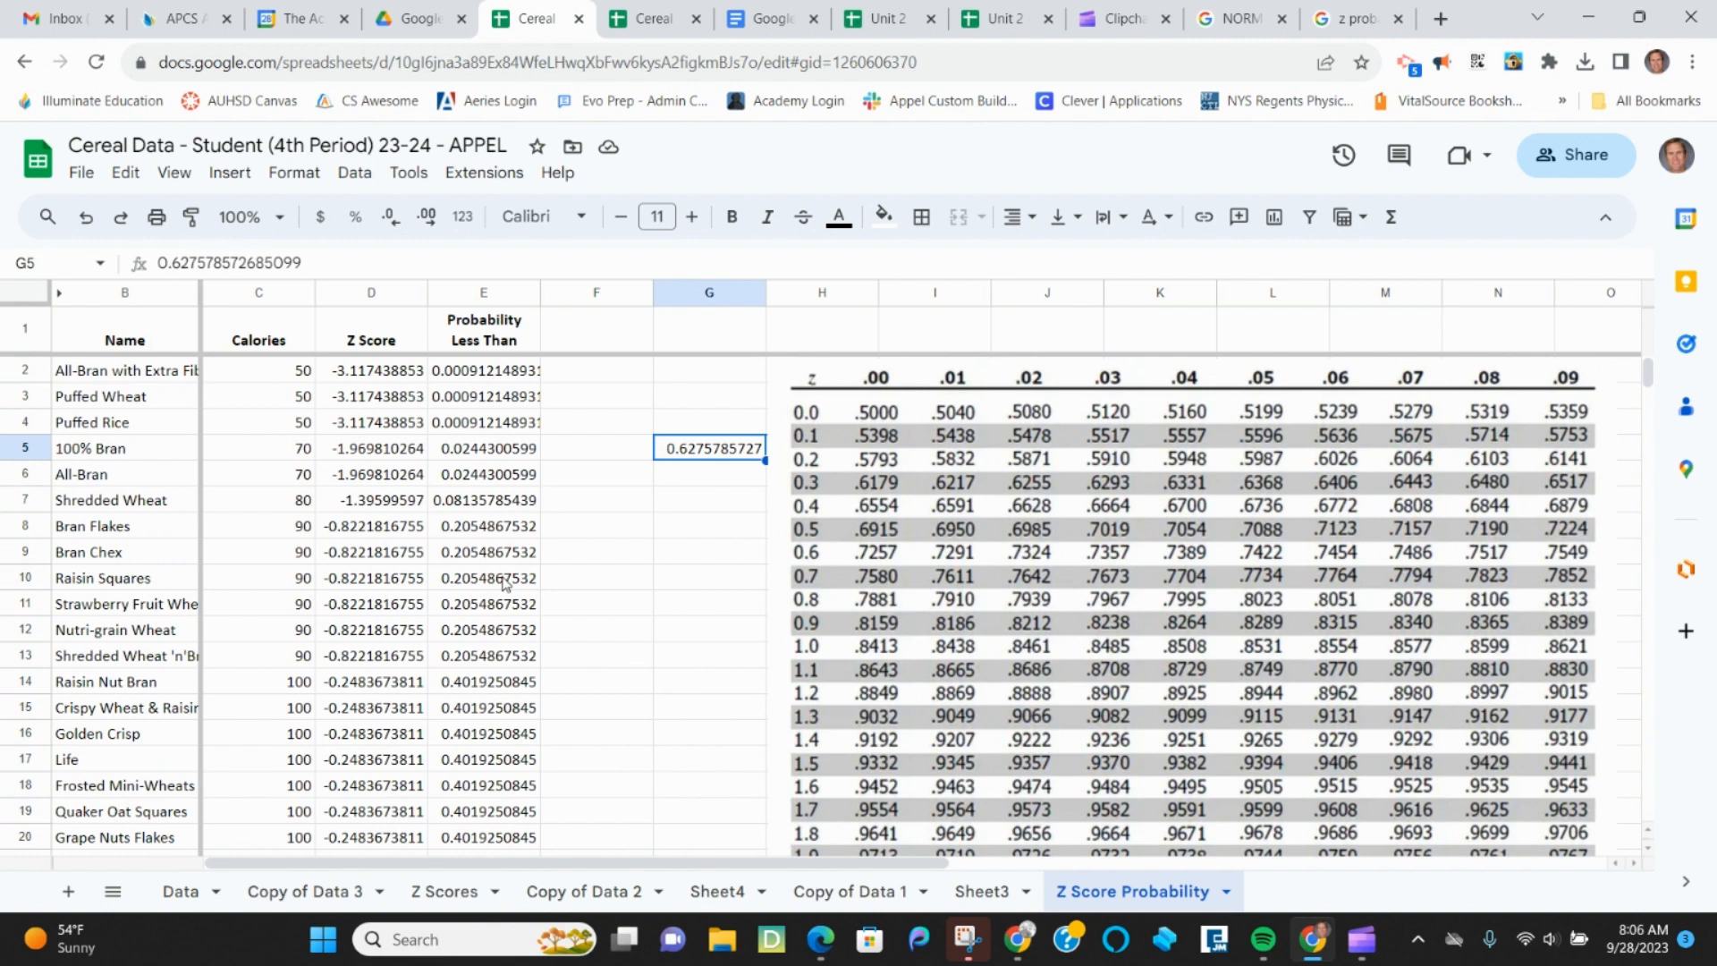
{"action": "left_click", "coordinate": [1361, 939]}
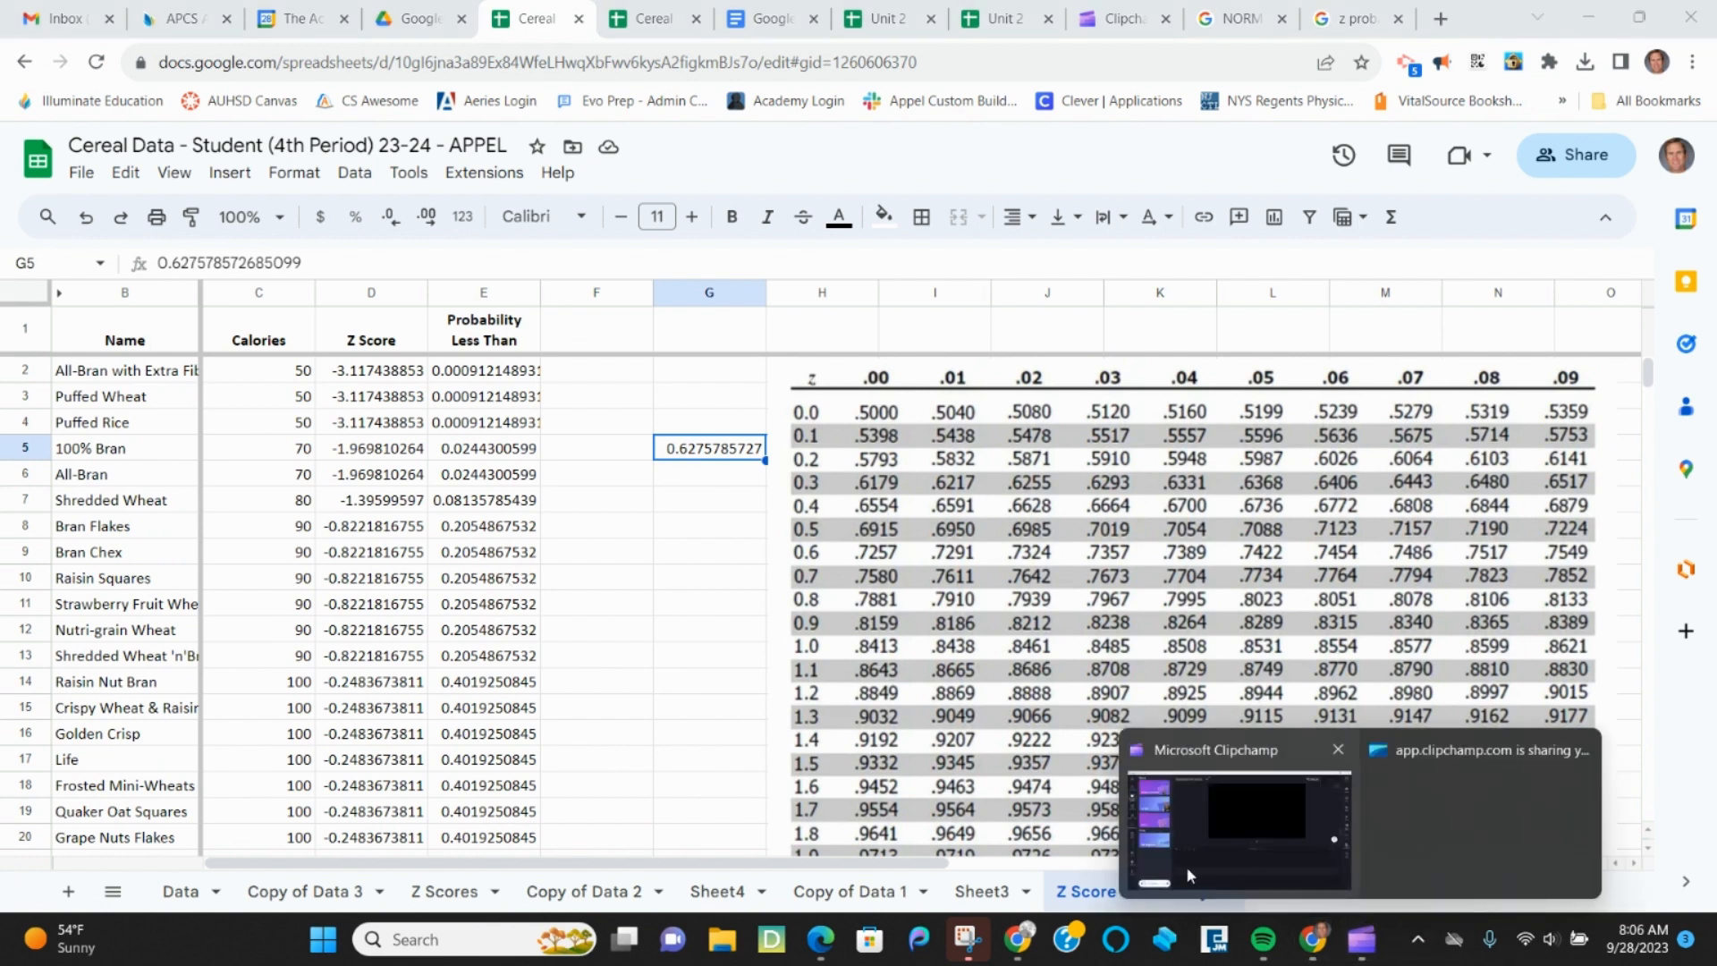
{"action": "left_click", "coordinate": [1270, 801]}
{"action": "mouse_move", "coordinate": [1366, 944]}
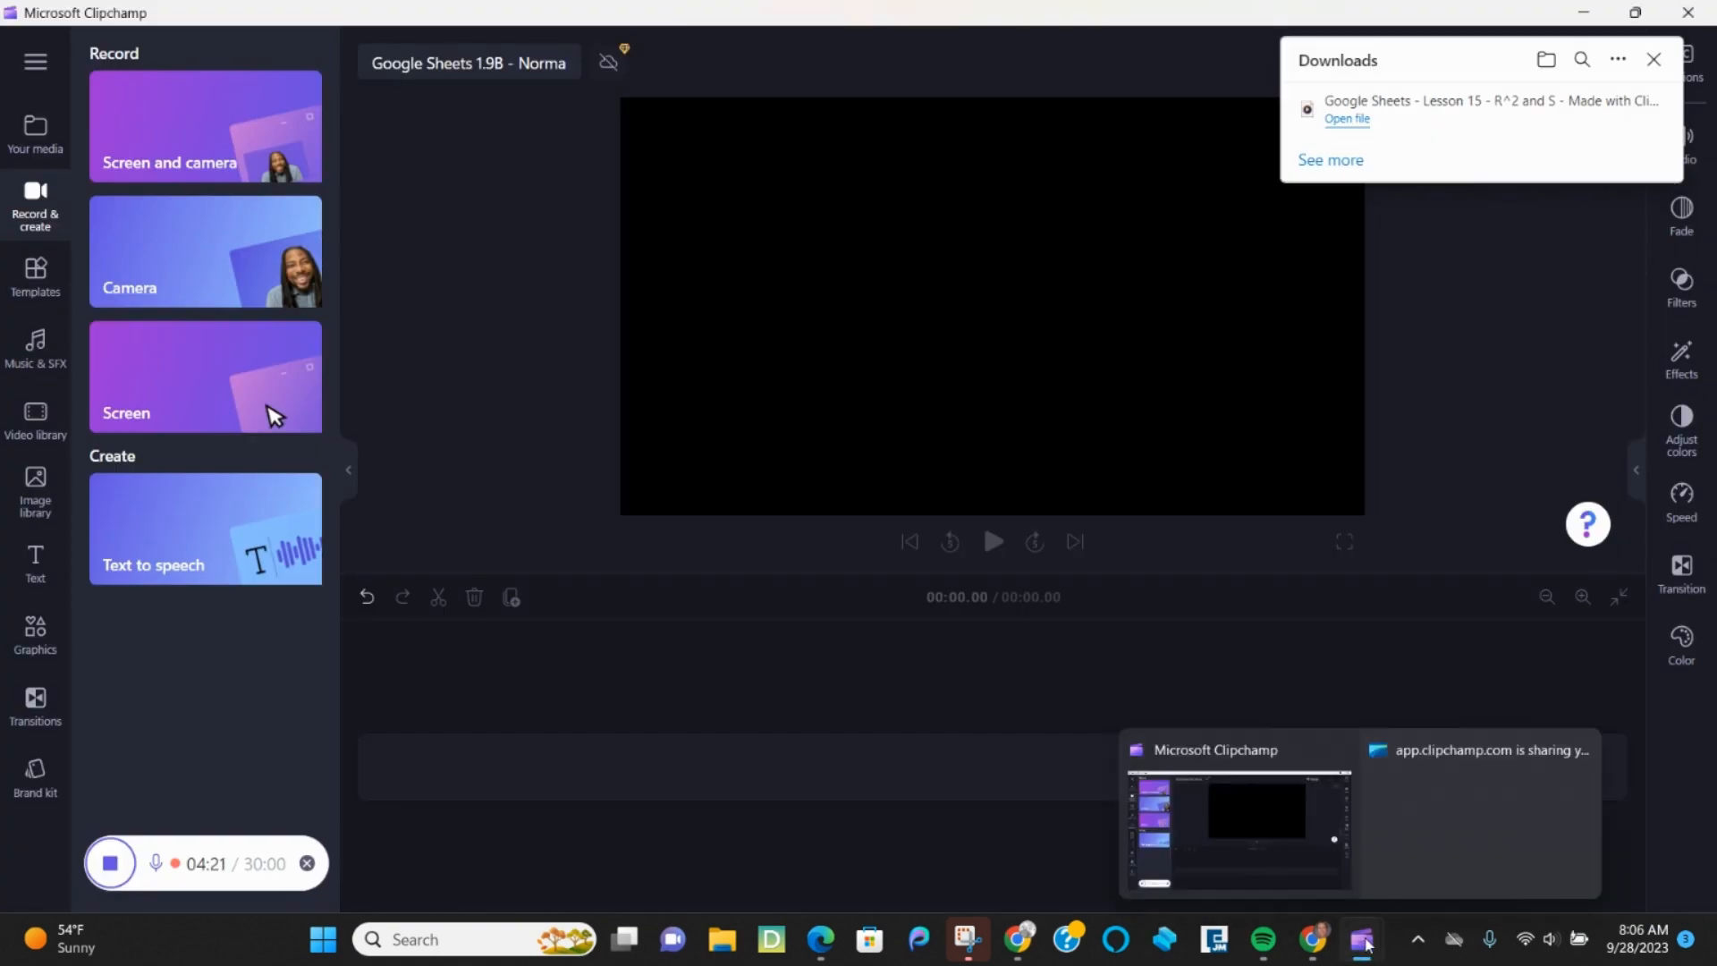